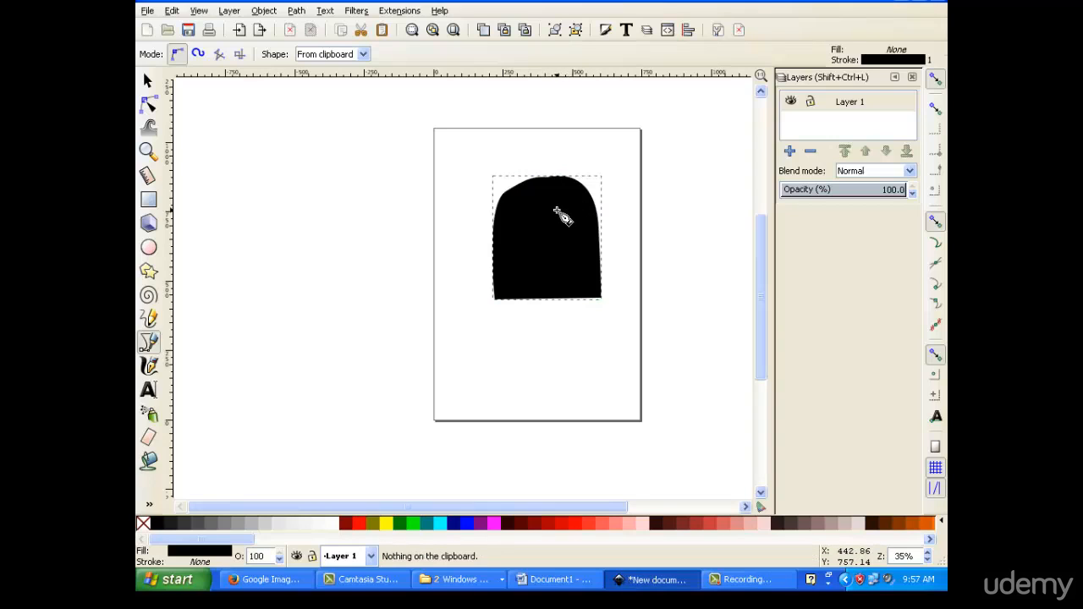
# Step: Reshape the top of the black arched shape into a smoother, higher dome by moving its top node
pyautogui.click(149, 84)
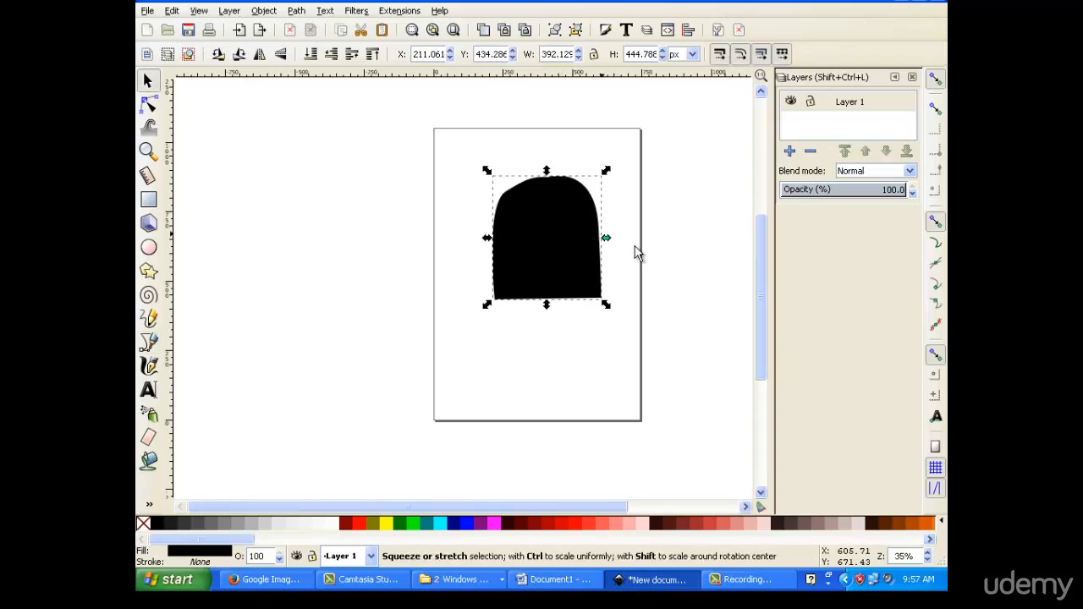
pyautogui.doubleClick(562, 248)
pyautogui.moveTo(551, 185); pyautogui.dragTo(518, 178)
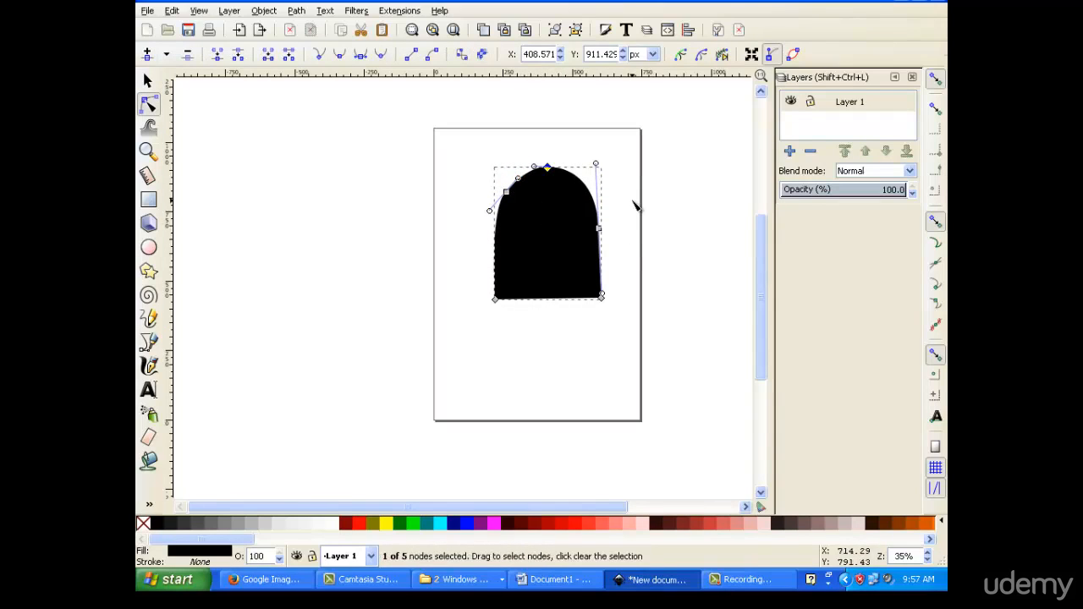
pyautogui.click(624, 201)
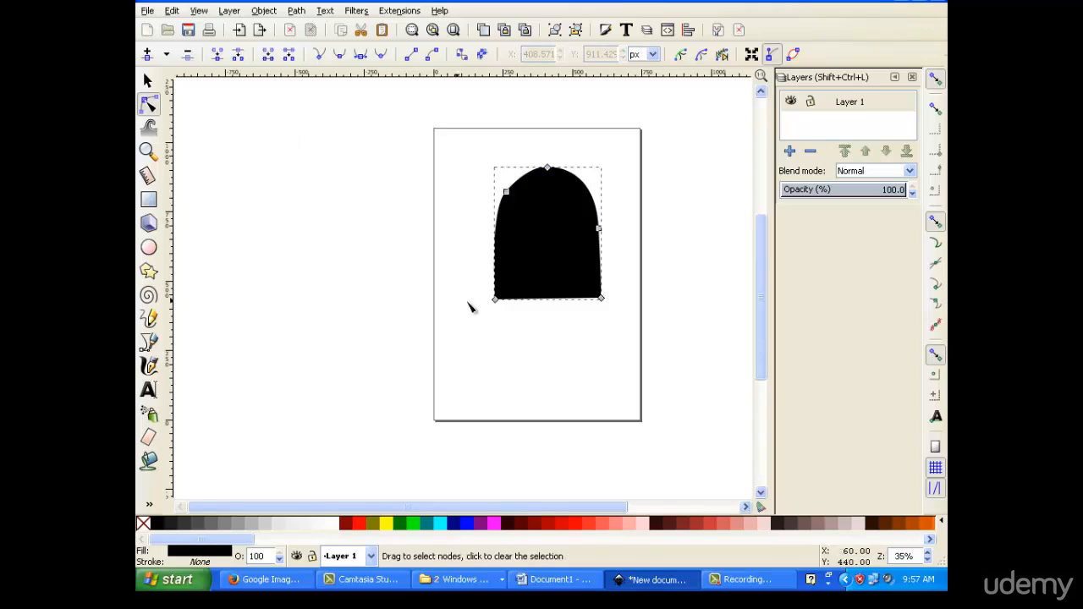
# Step: Fill the arched body shape with dark green
pyautogui.click(401, 522)
pyautogui.scroll(2, 643, 311)
pyautogui.scroll(-1, 702, 257)
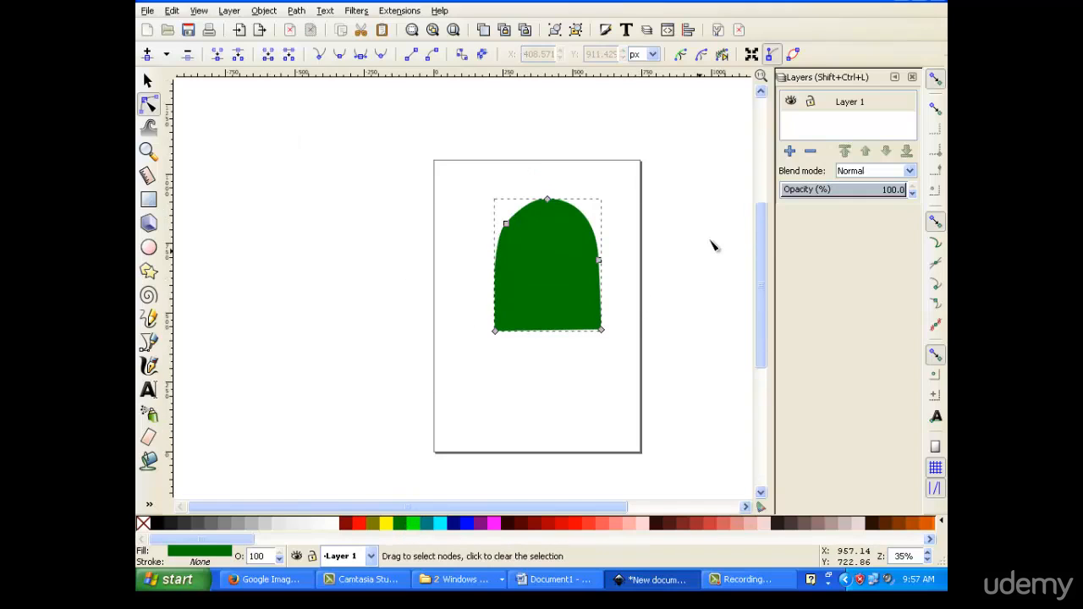
pyautogui.click(148, 80)
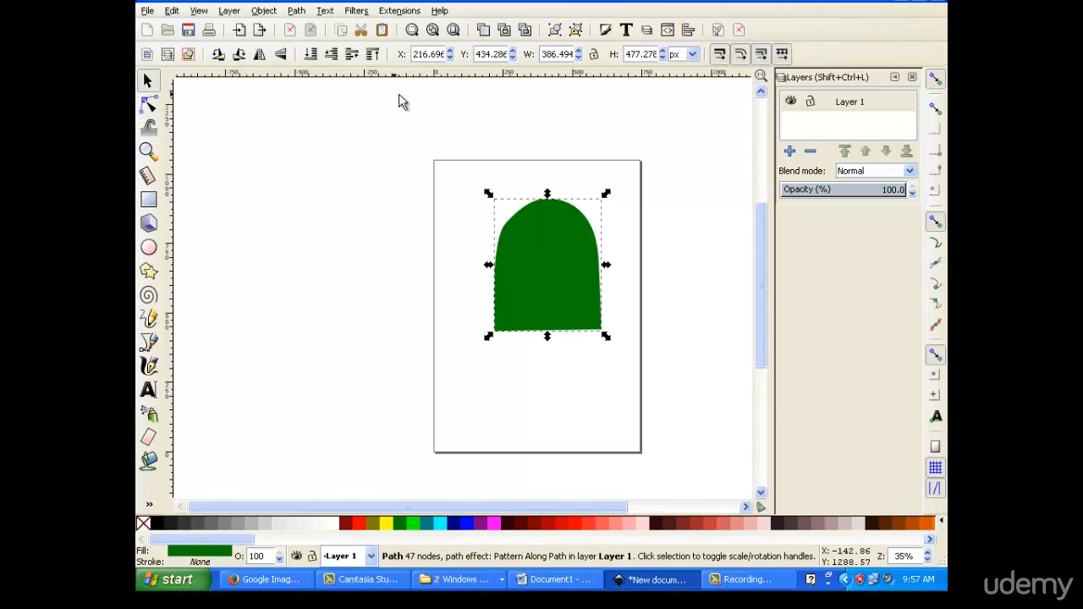
# Step: Fill the arched body shape with Olive (#808000)
pyautogui.press('+')
pyautogui.press('+')
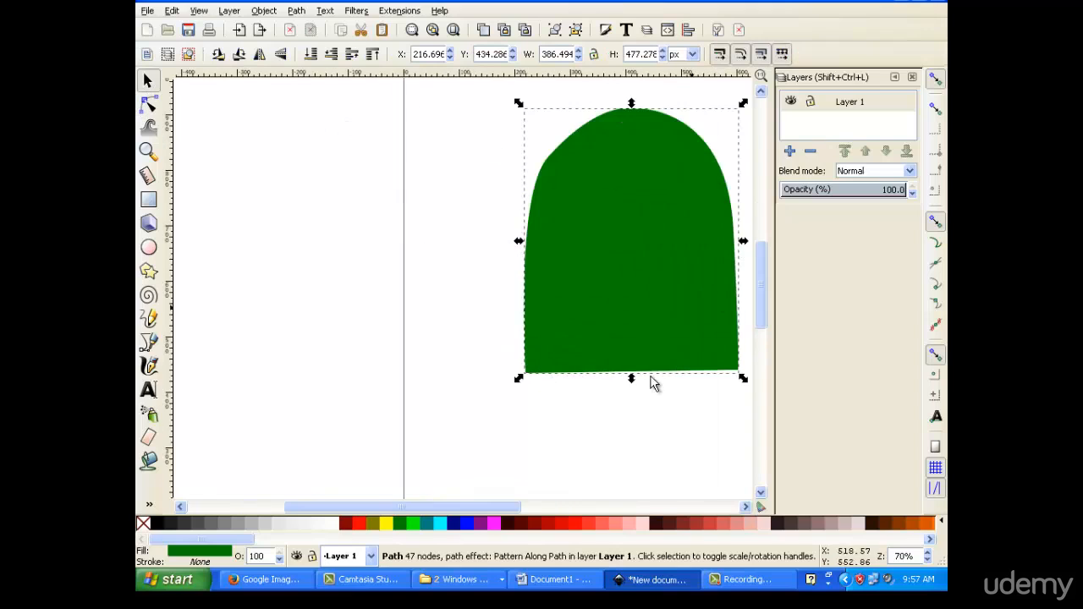
pyautogui.moveTo(483, 507); pyautogui.dragTo(517, 508)
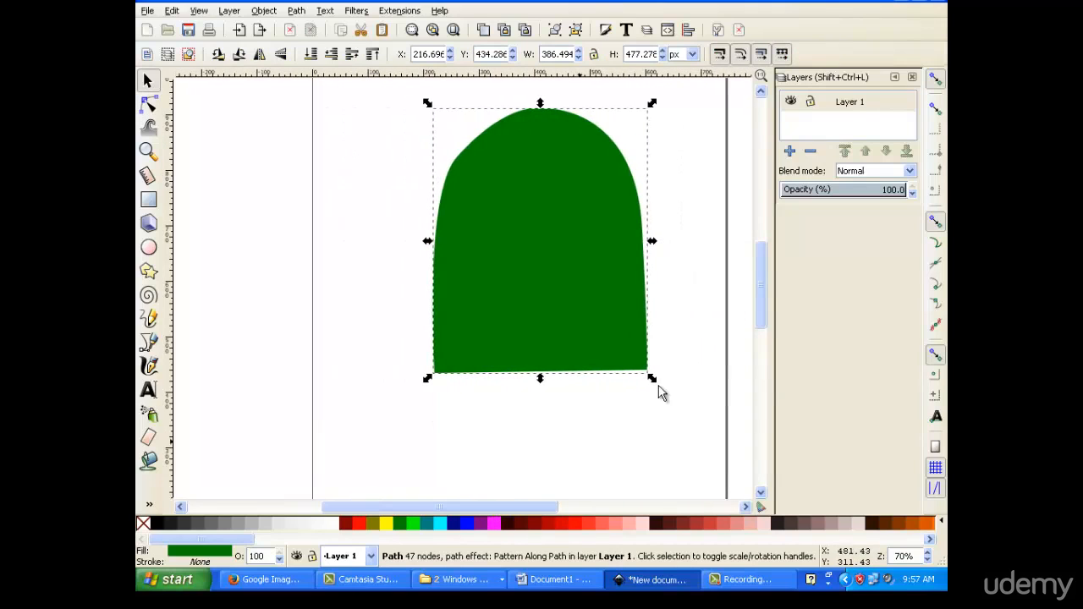
pyautogui.scroll(1, 662, 287)
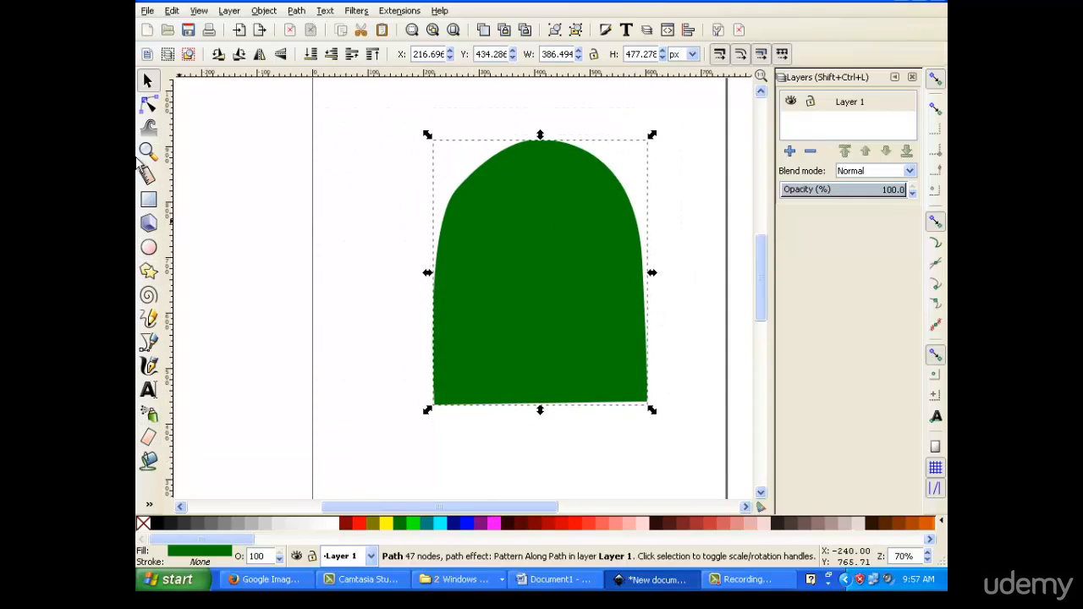
pyautogui.click(148, 248)
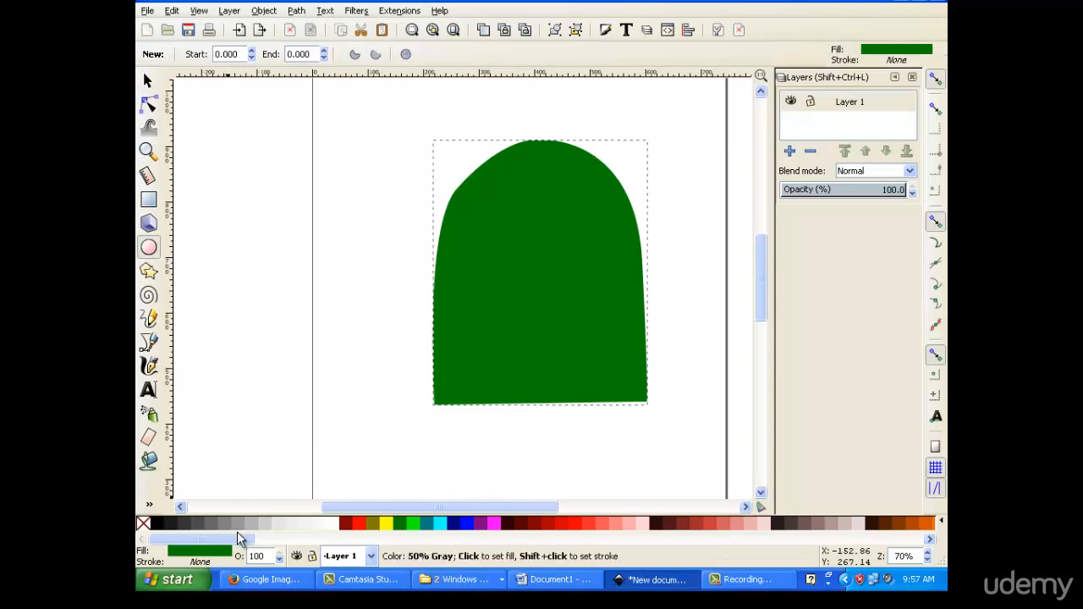
pyautogui.click(327, 523)
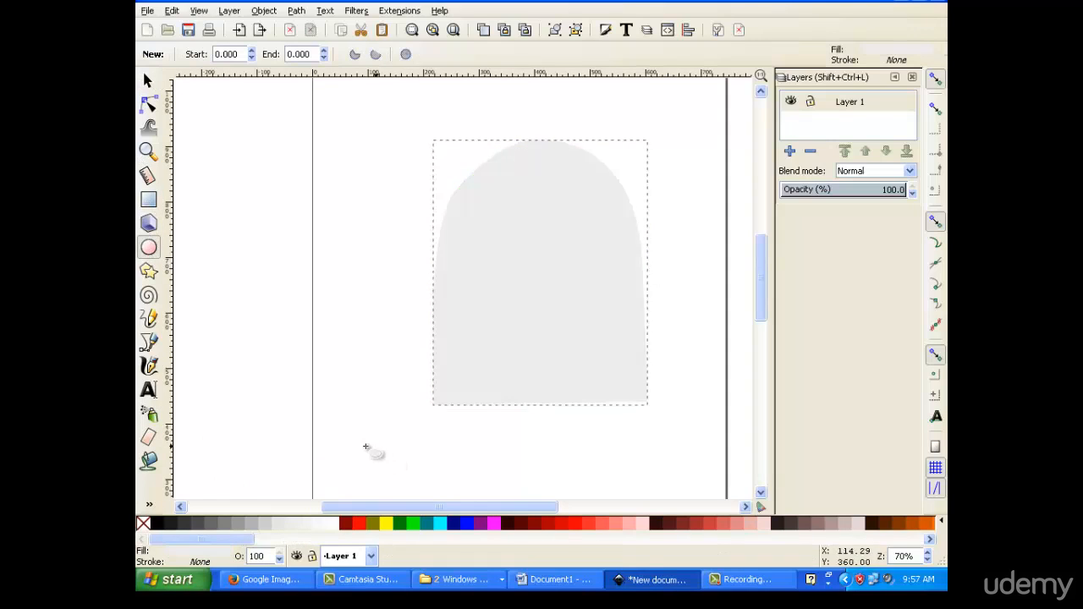
pyautogui.click(401, 524)
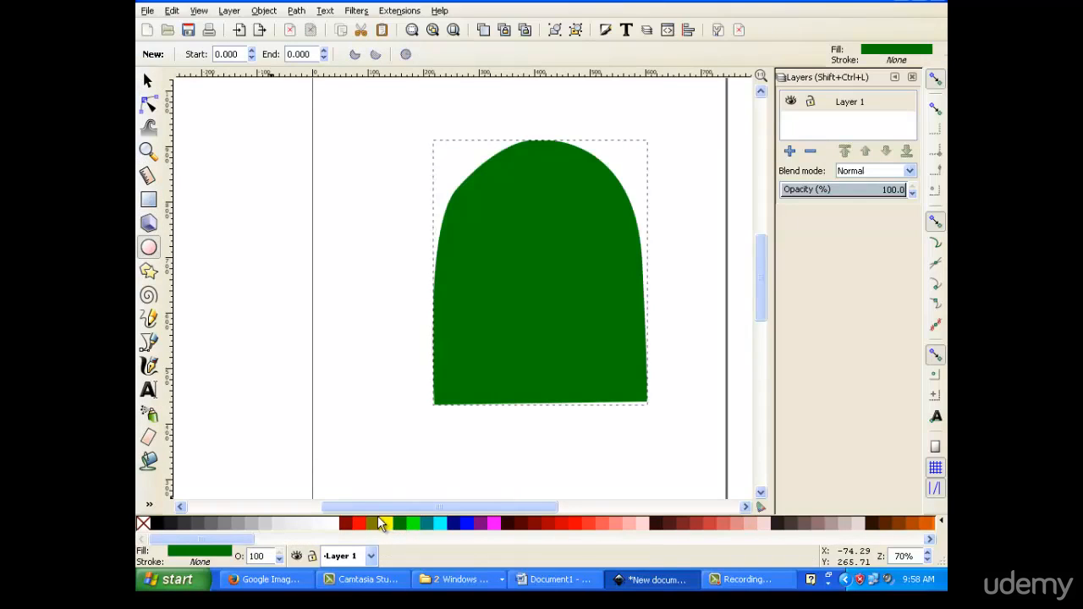
pyautogui.click(374, 523)
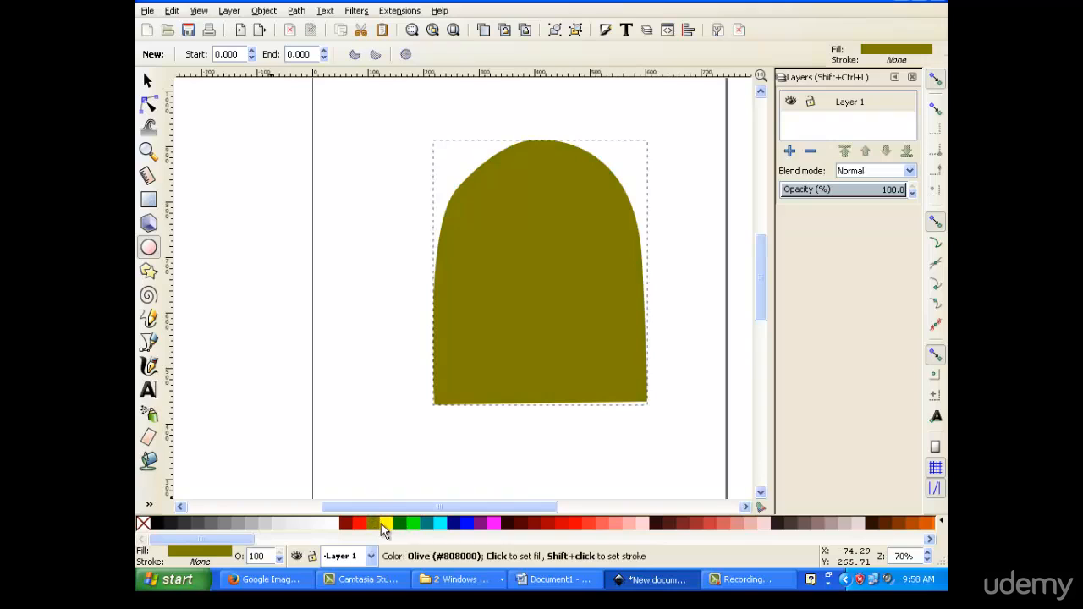
# Step: Draw an ellipse about 147 by 173 px beside the body's left edge and fill it white
pyautogui.click(147, 80)
pyautogui.click(149, 251)
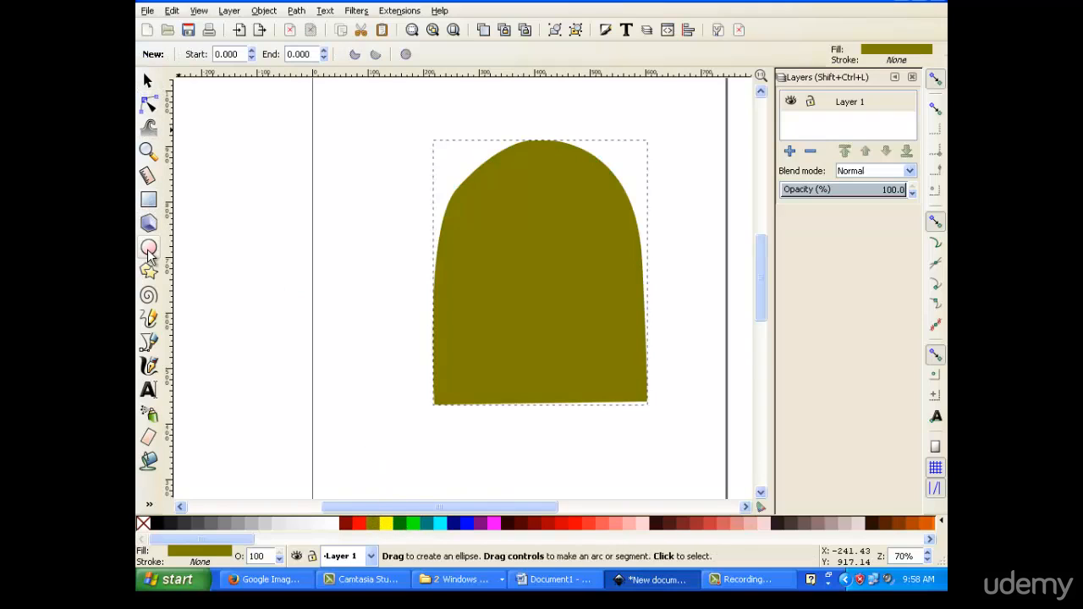
pyautogui.moveTo(329, 162); pyautogui.dragTo(413, 259)
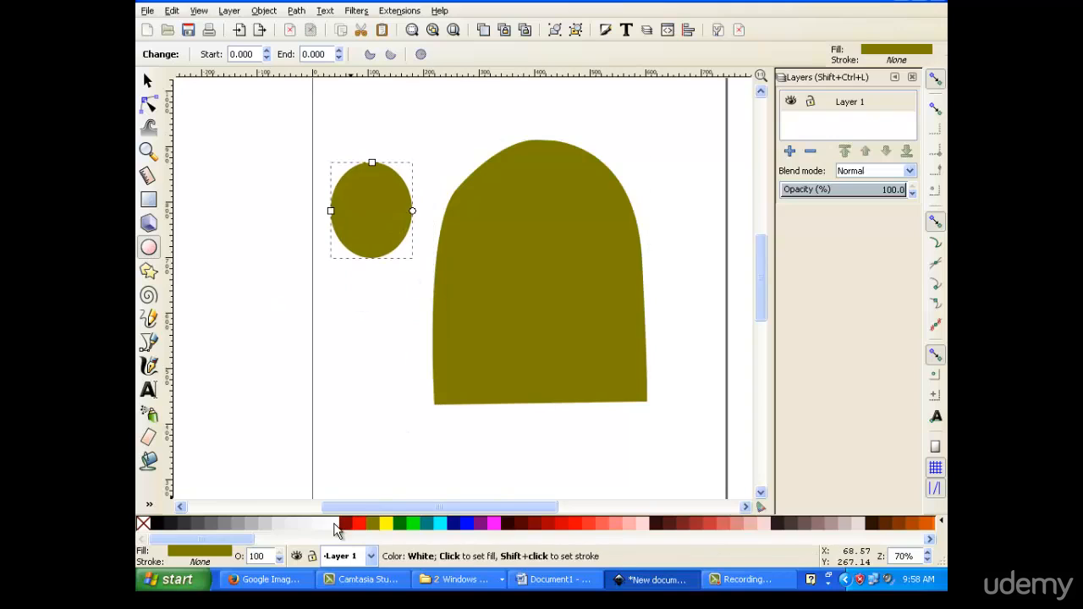
pyautogui.click(335, 529)
# Step: Move the white ellipse onto the upper left of the body and shrink it to about 121 by 143 px
pyautogui.click(149, 81)
pyautogui.moveTo(354, 211); pyautogui.dragTo(468, 239)
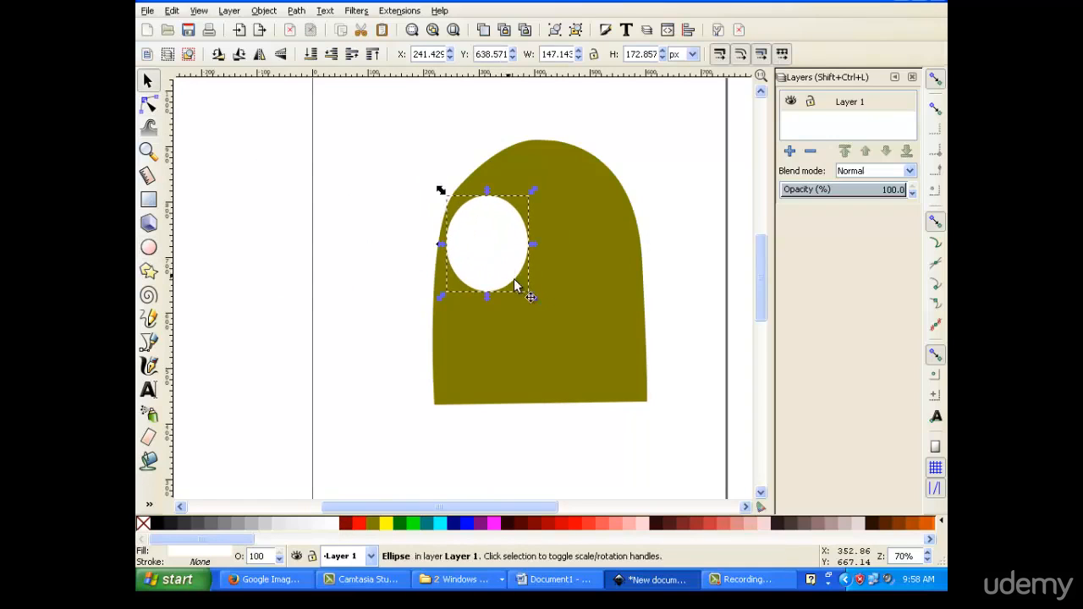
pyautogui.moveTo(531, 298); pyautogui.dragTo(517, 282)
pyautogui.moveTo(476, 242); pyautogui.dragTo(483, 242)
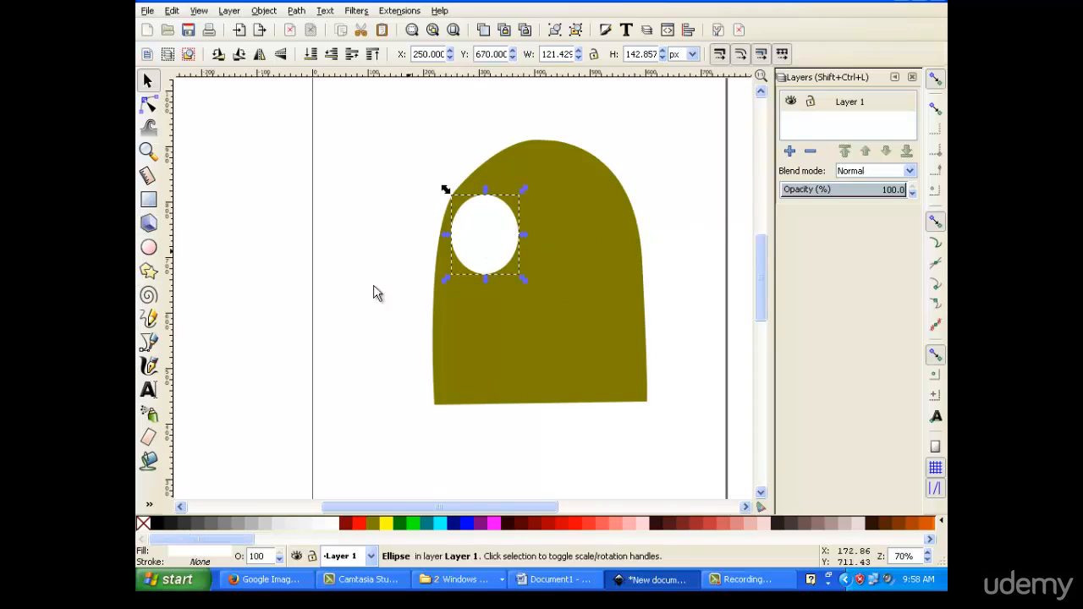
# Step: Give the white ellipse a flat black stroke 7 px wide
pyautogui.click(203, 560)
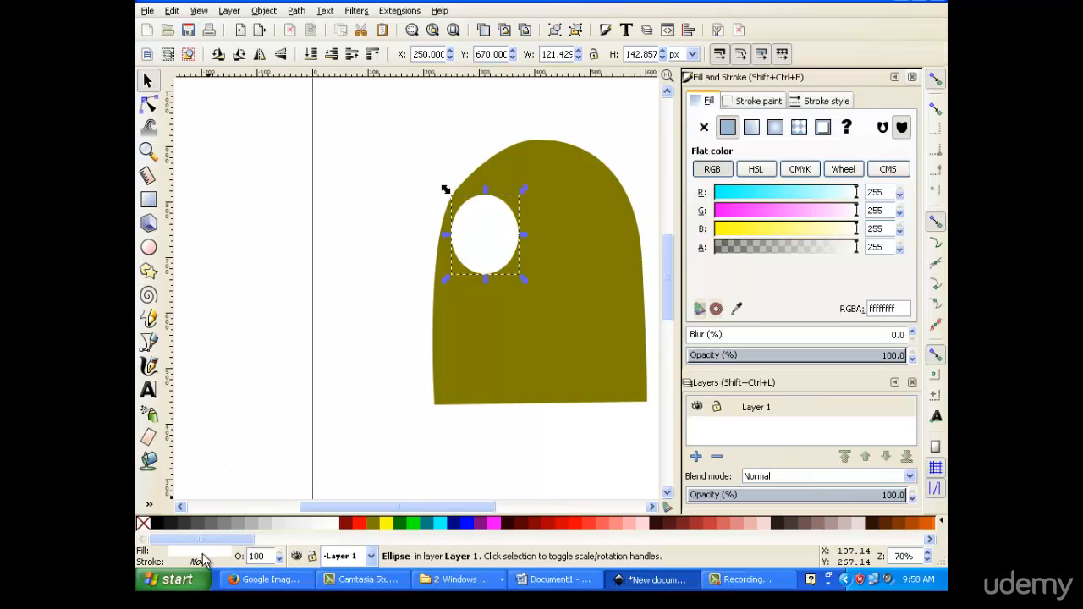
pyautogui.click(759, 100)
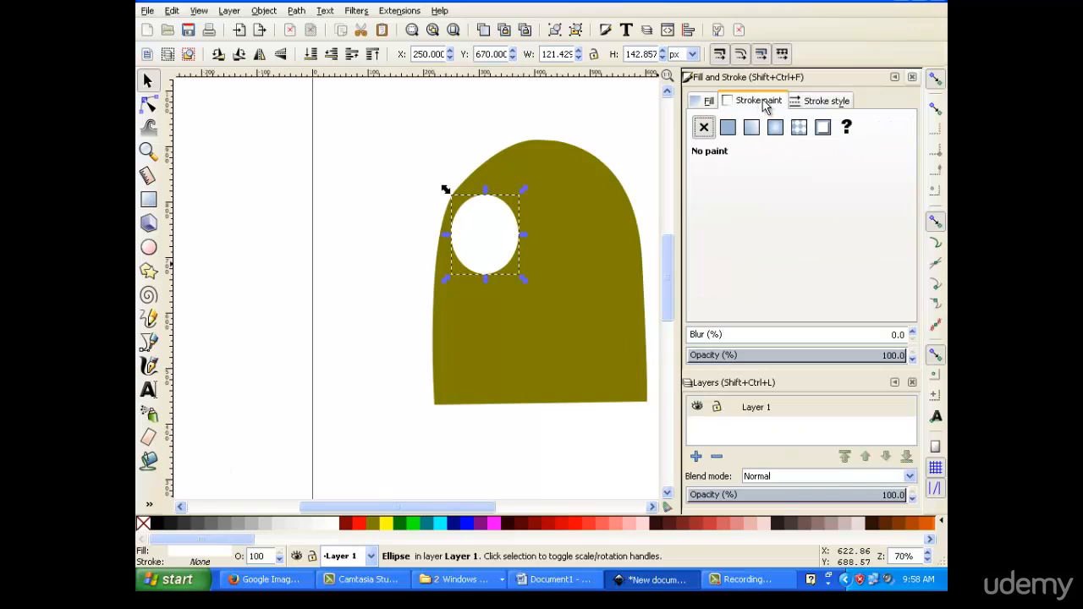
pyautogui.click(727, 127)
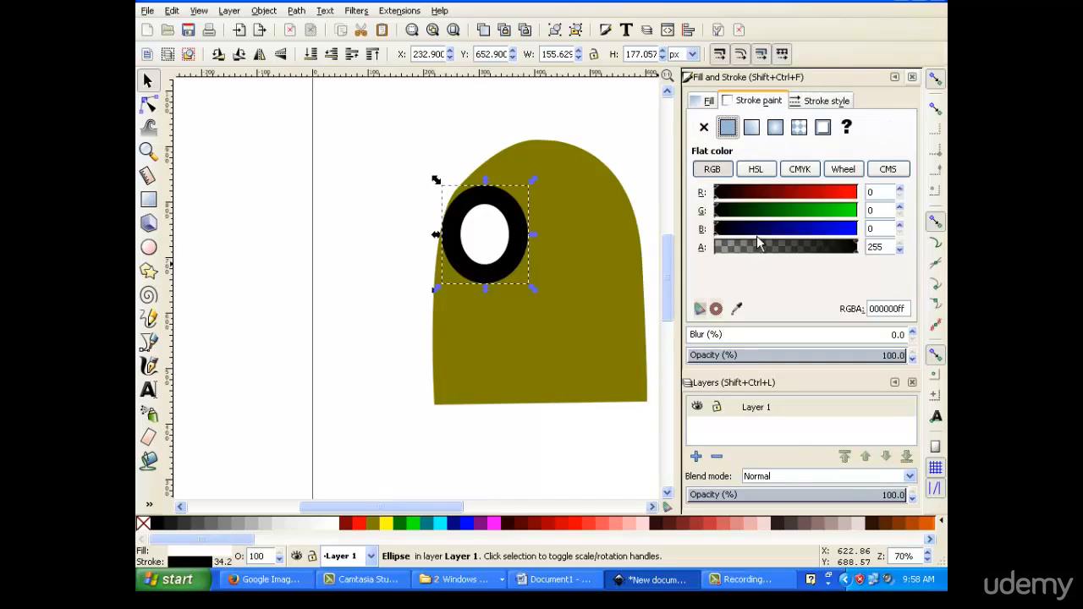
pyautogui.click(819, 103)
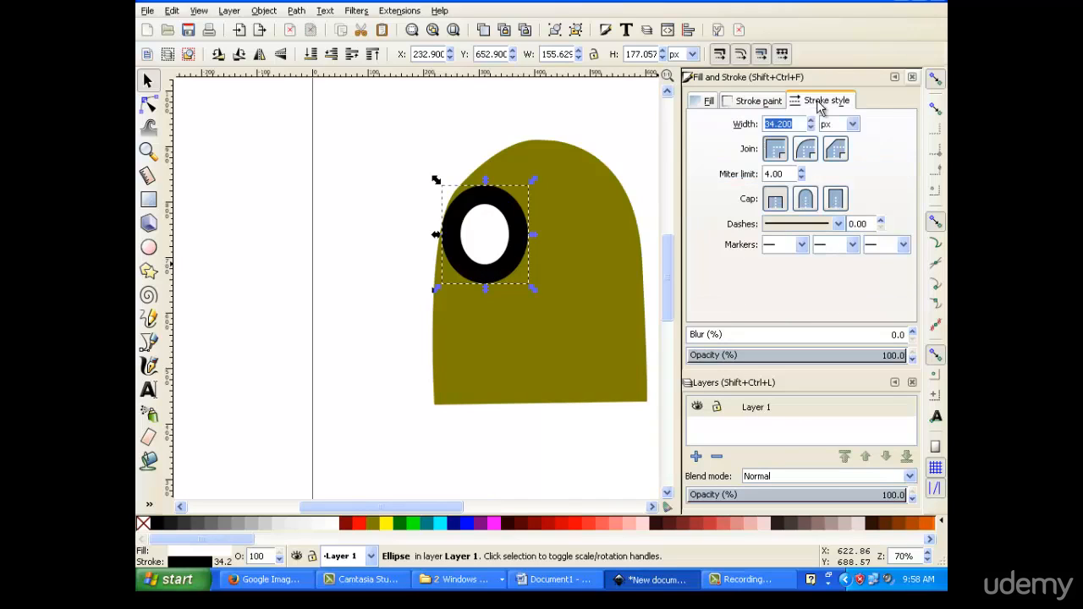
pyautogui.click(811, 128)
pyautogui.click(811, 127)
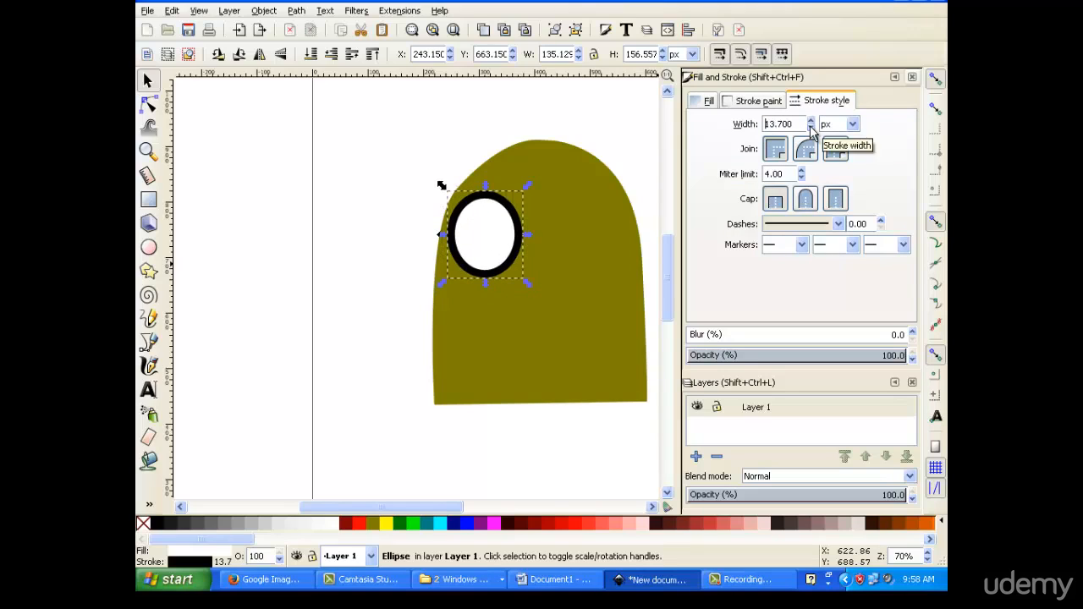
pyautogui.click(811, 128)
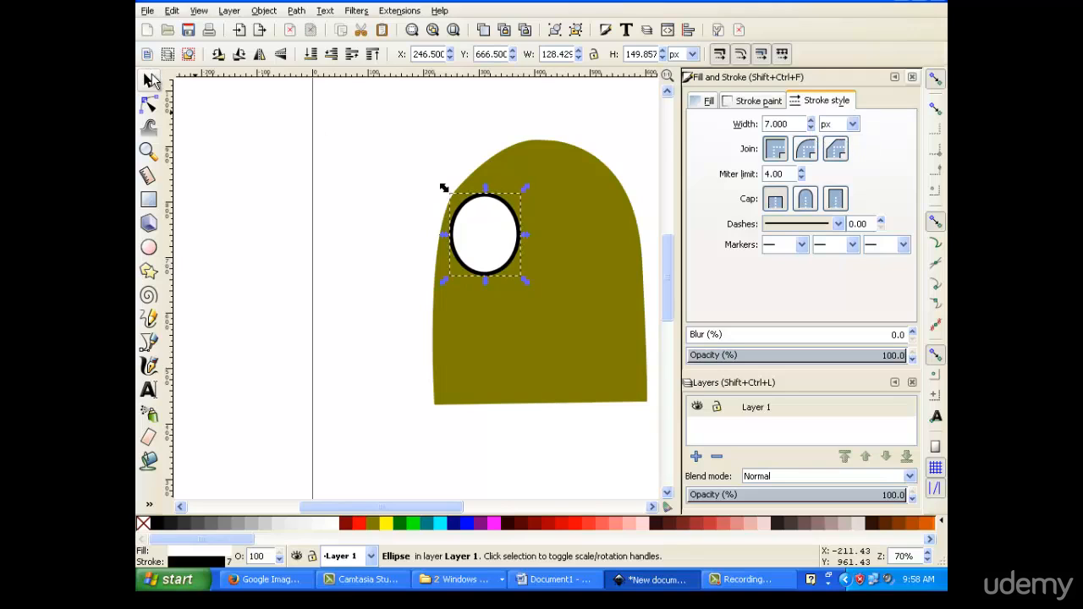
pyautogui.click(347, 181)
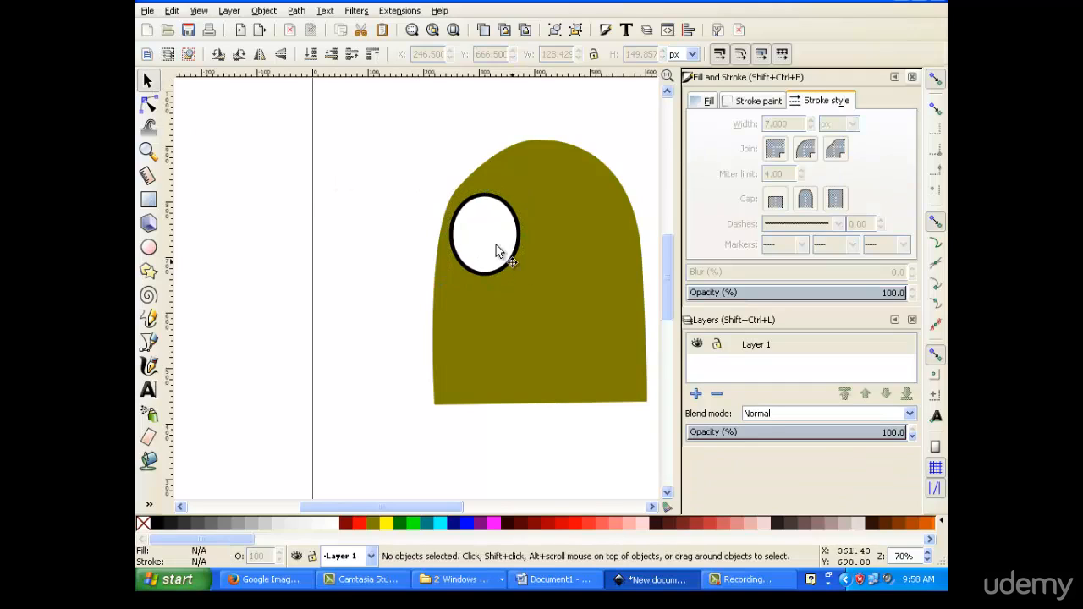
# Step: Duplicate the outlined eye and move the copy about 172 px right to form the second eye
pyautogui.click(472, 228)
pyautogui.rightClick(472, 228)
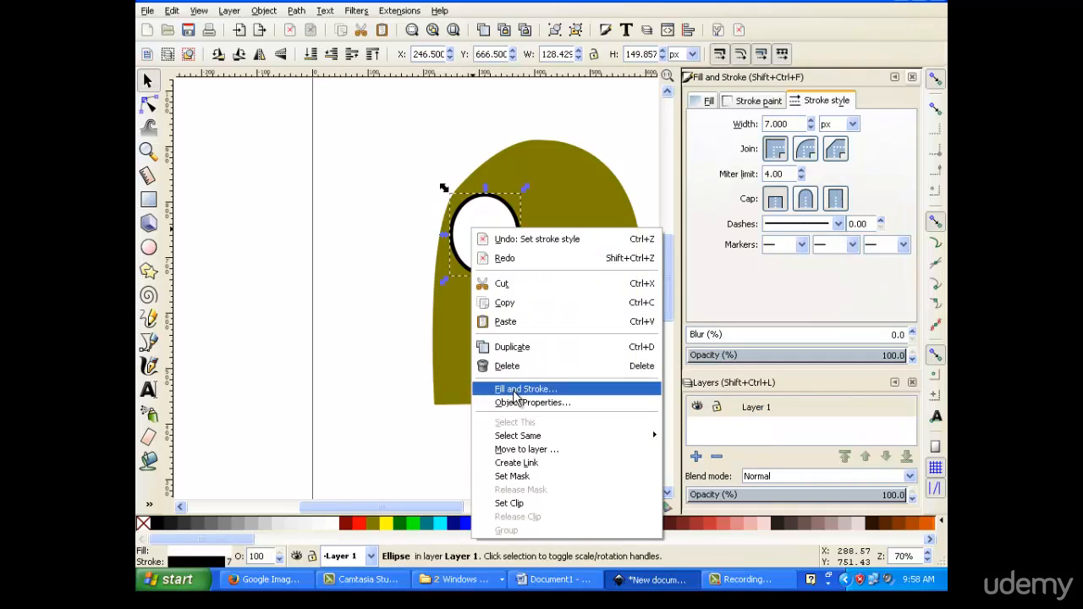
pyautogui.click(512, 348)
pyautogui.press('Right')
pyautogui.press('Right')
pyautogui.press('Right')
pyautogui.press('Right')
pyautogui.press('Right')
pyautogui.press('Right')
pyautogui.press('Right')
pyautogui.press('Right')
pyautogui.press('Right')
pyautogui.press('Right')
pyautogui.press('Right')
pyautogui.press('Right')
pyautogui.press('Right')
pyautogui.press('Right')
pyautogui.press('Right')
pyautogui.press('Right')
pyautogui.press('Right')
pyautogui.press('Right')
pyautogui.press('Right')
pyautogui.press('Right')
pyautogui.press('Right')
pyautogui.press('Right')
pyautogui.press('Right')
pyautogui.press('Right')
pyautogui.press('Right')
pyautogui.press('Right')
pyautogui.press('Right')
pyautogui.press('Right')
pyautogui.press('Right')
pyautogui.press('Right')
pyautogui.press('Right')
pyautogui.press('Right')
pyautogui.press('Right')
pyautogui.press('Right')
pyautogui.press('Right')
pyautogui.press('Right')
pyautogui.press('Right')
pyautogui.press('Right')
pyautogui.press('Right')
pyautogui.press('Right')
pyautogui.press('Left')
pyautogui.press('Left')
pyautogui.press('Up')
pyautogui.press('Right')
pyautogui.press('Down')
pyautogui.press('Down')
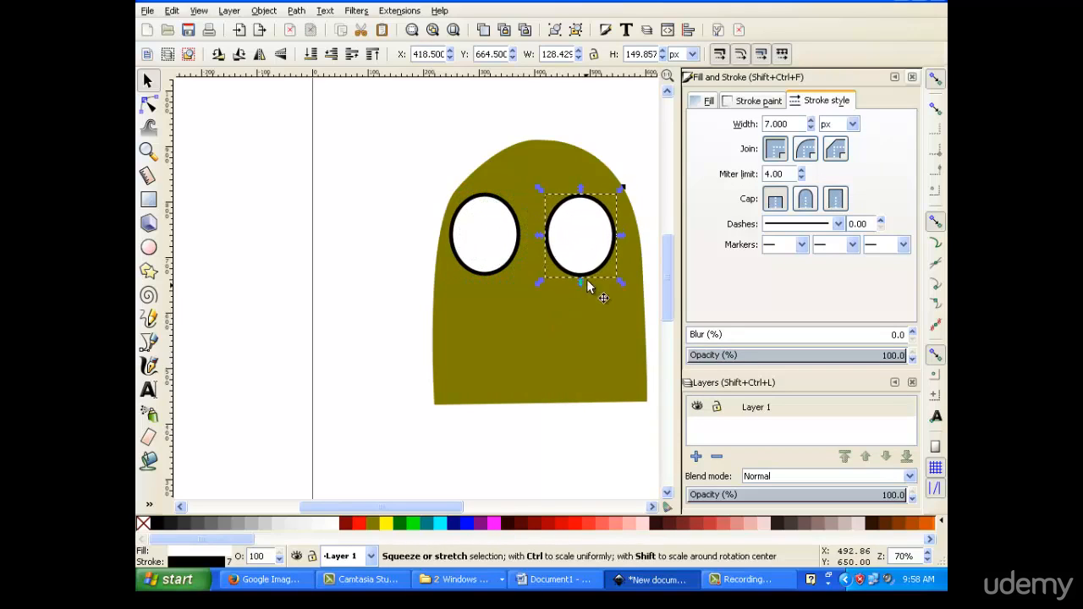
# Step: Draw a rectangle about 96 by 126 px left of the body, with a black fill and no stroke
pyautogui.click(148, 199)
pyautogui.moveTo(330, 156); pyautogui.dragTo(387, 227)
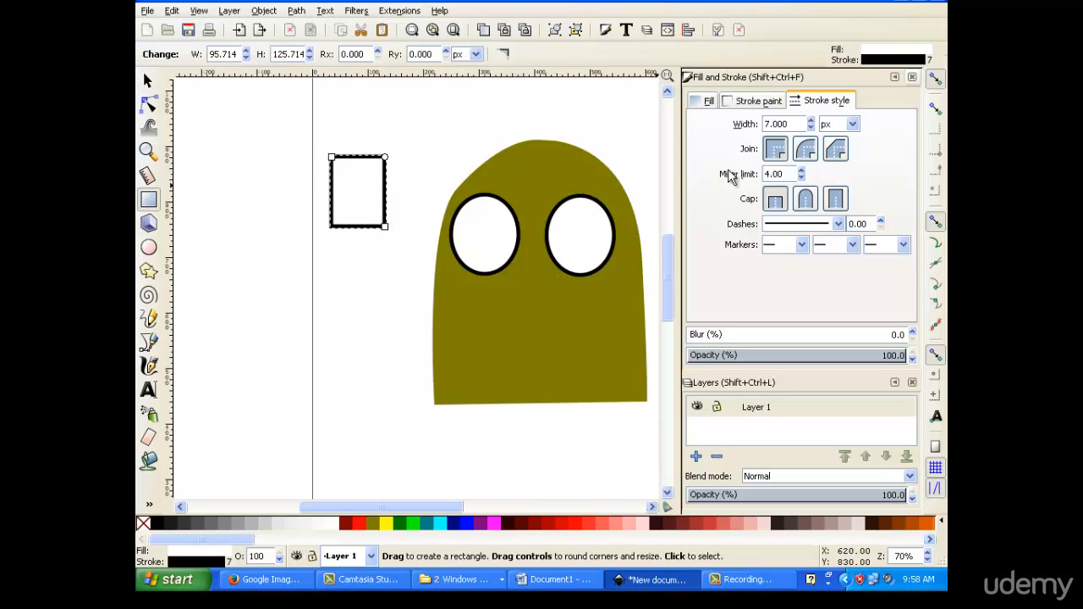
pyautogui.click(756, 102)
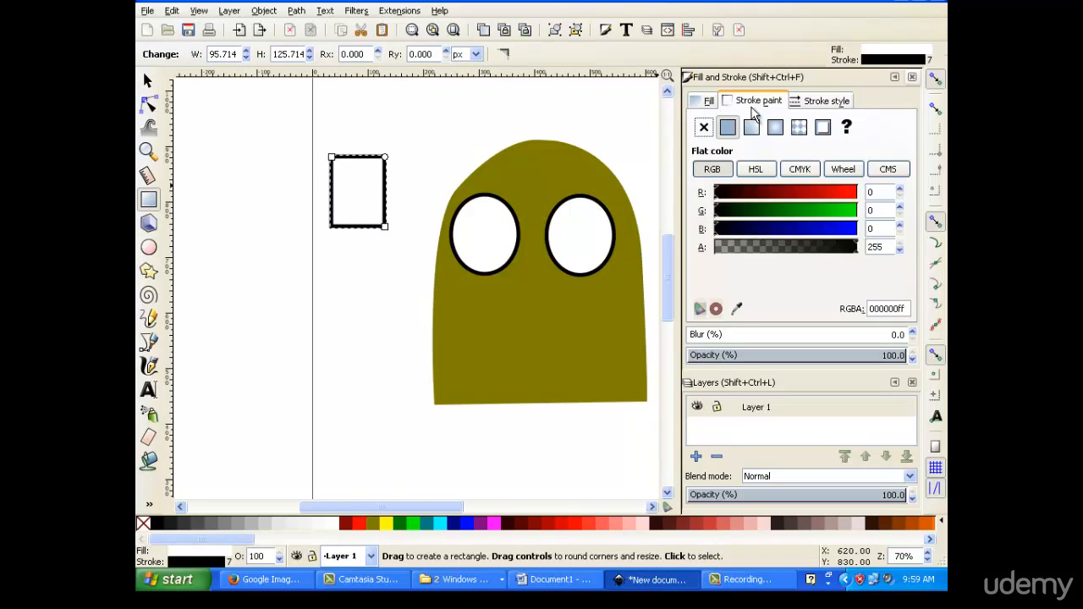
pyautogui.click(703, 127)
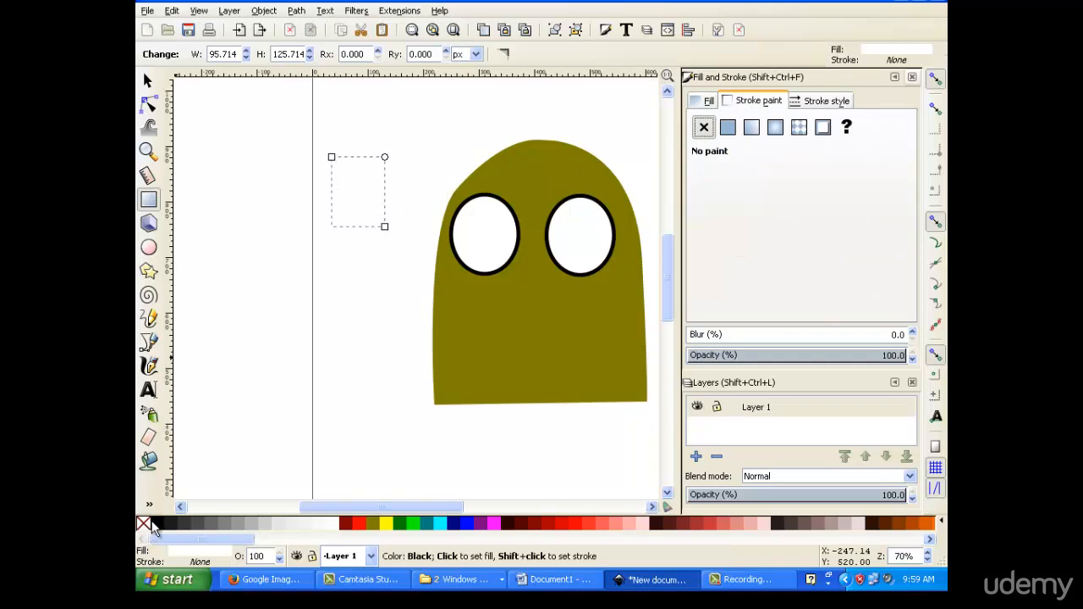
pyautogui.click(158, 524)
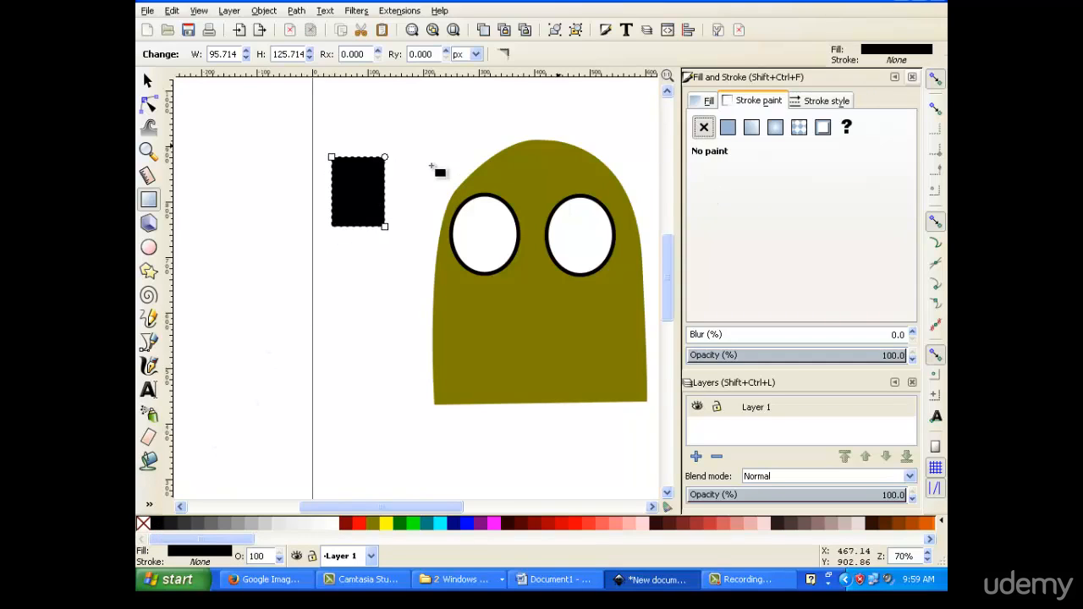
# Step: Round the black rectangle's corners and shrink it to about 73 by 86 px
pyautogui.moveTo(385, 159); pyautogui.dragTo(413, 168)
pyautogui.click(149, 80)
# Step: Draw a rounded rectangle about 21 by 31 px in the pupil's upper right and fill it white as a highlight
pyautogui.click(148, 200)
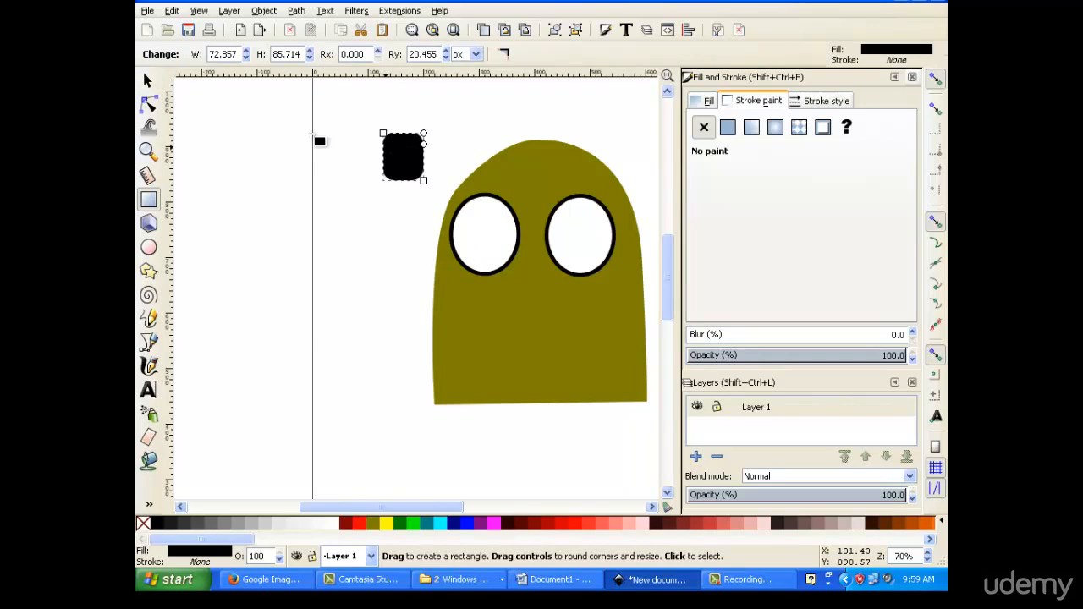
pyautogui.moveTo(405, 146); pyautogui.dragTo(418, 164)
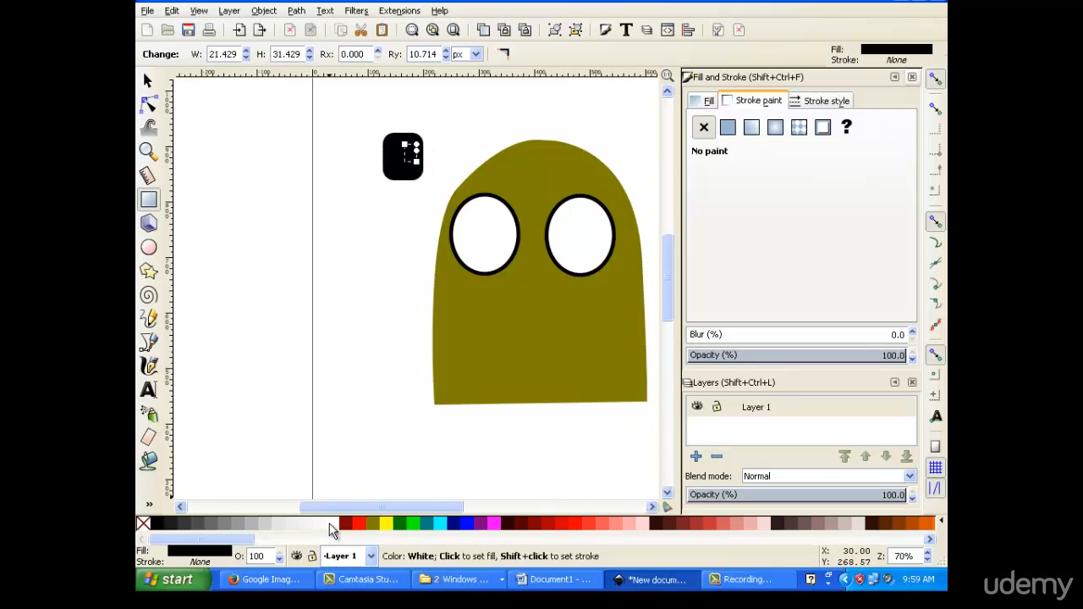
pyautogui.click(335, 526)
# Step: Select the black pupil together with its white highlight and group them
pyautogui.press('s')
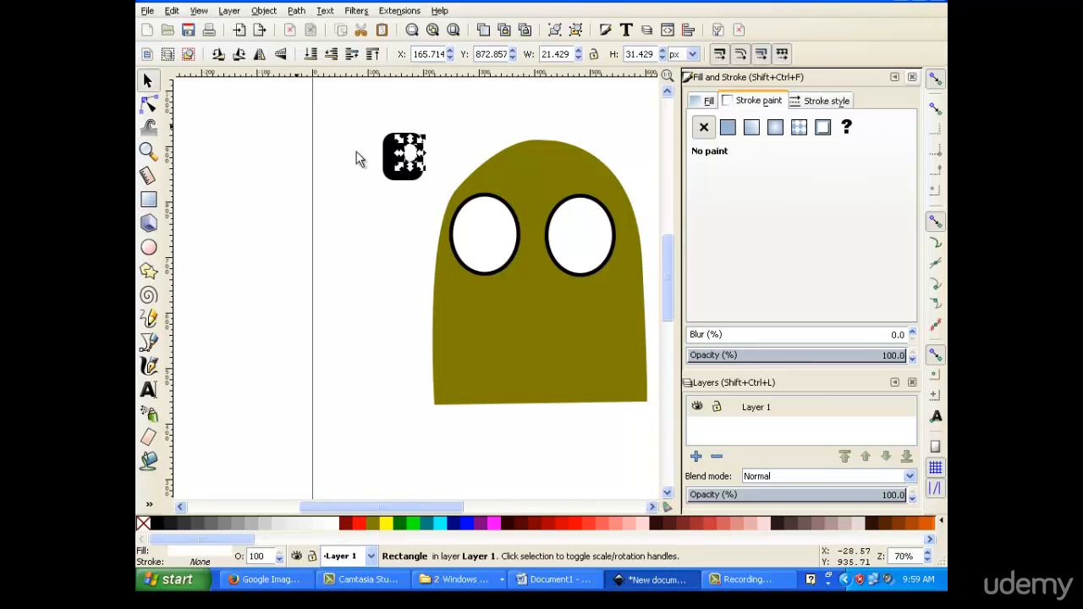
pyautogui.click(352, 127)
pyautogui.moveTo(355, 110); pyautogui.dragTo(425, 188)
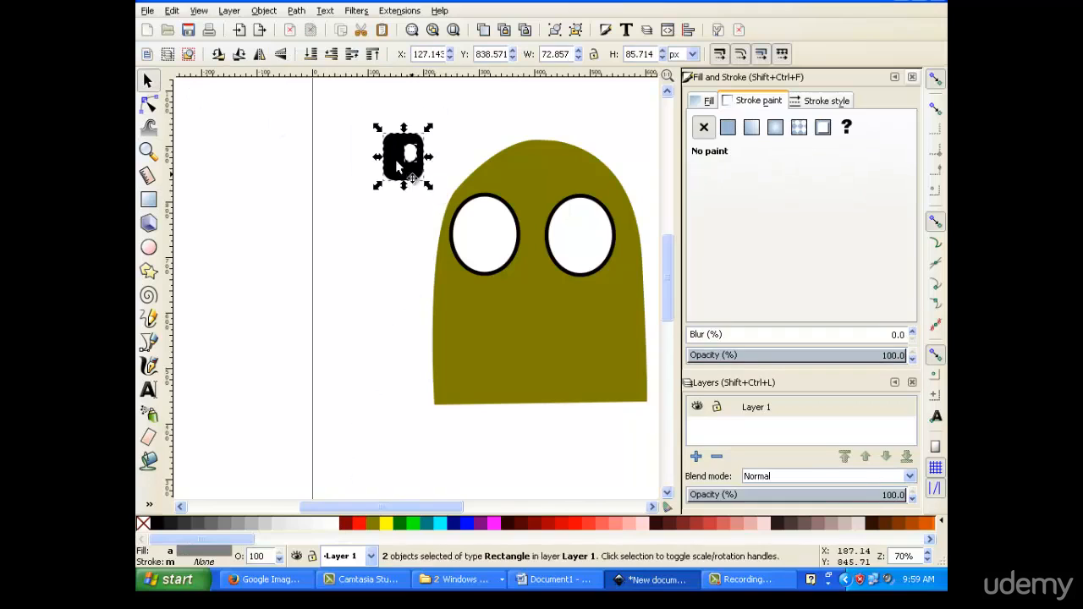
pyautogui.rightClick(390, 155)
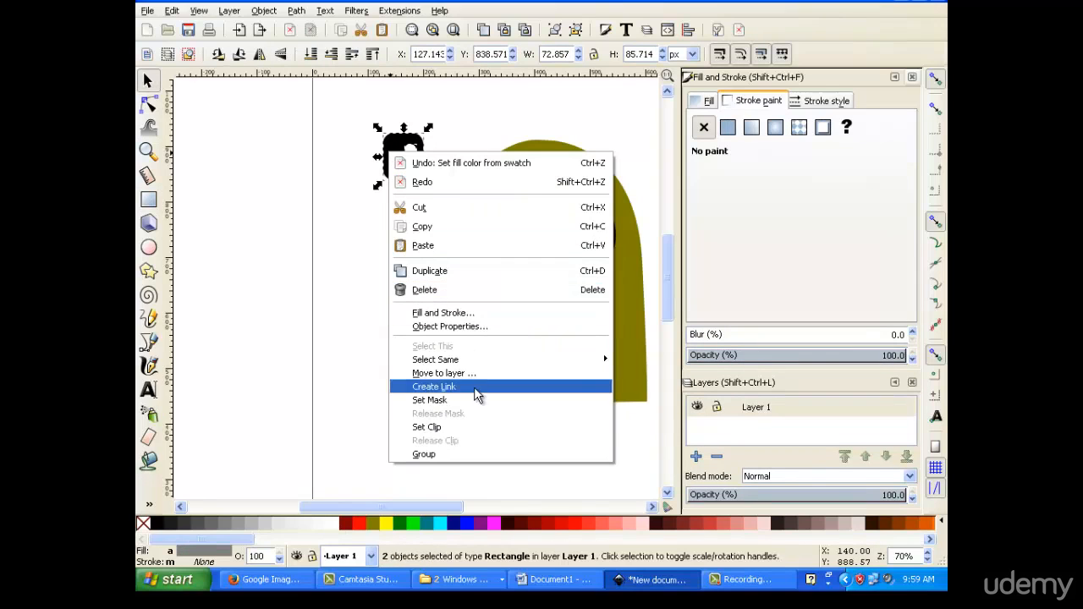
pyautogui.click(477, 455)
# Step: Place the grouped pupil in the left eye and a duplicate of it in the right eye
pyautogui.moveTo(399, 165); pyautogui.dragTo(580, 237)
pyautogui.rightClick(480, 240)
pyautogui.click(522, 355)
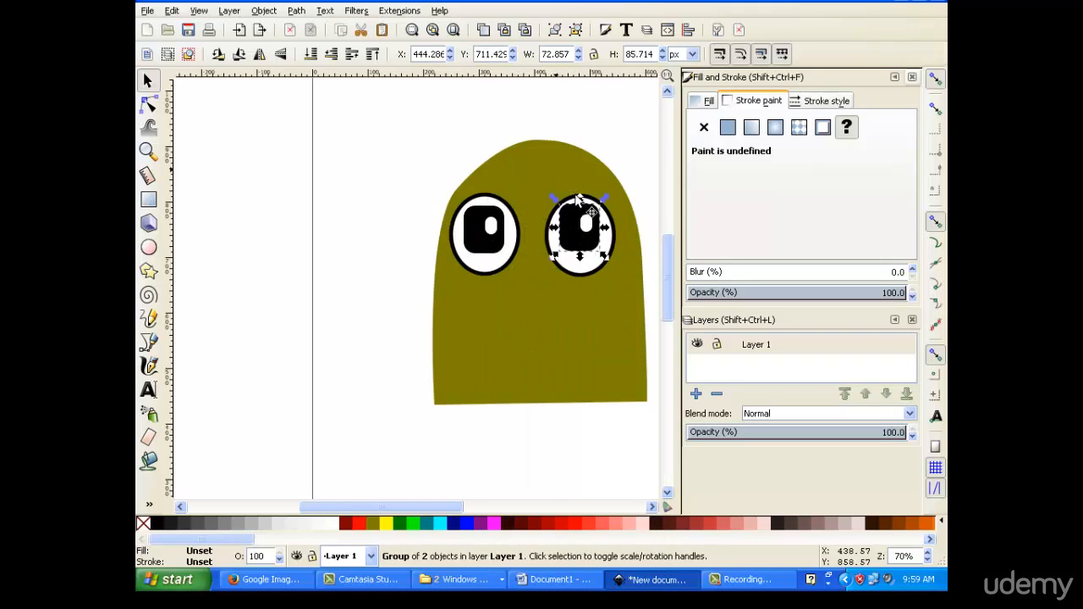
# Step: Draw a closed black mouth with a flat top and a rounded bottom centred below the eyes, using the Bezier tool
pyautogui.click(530, 355)
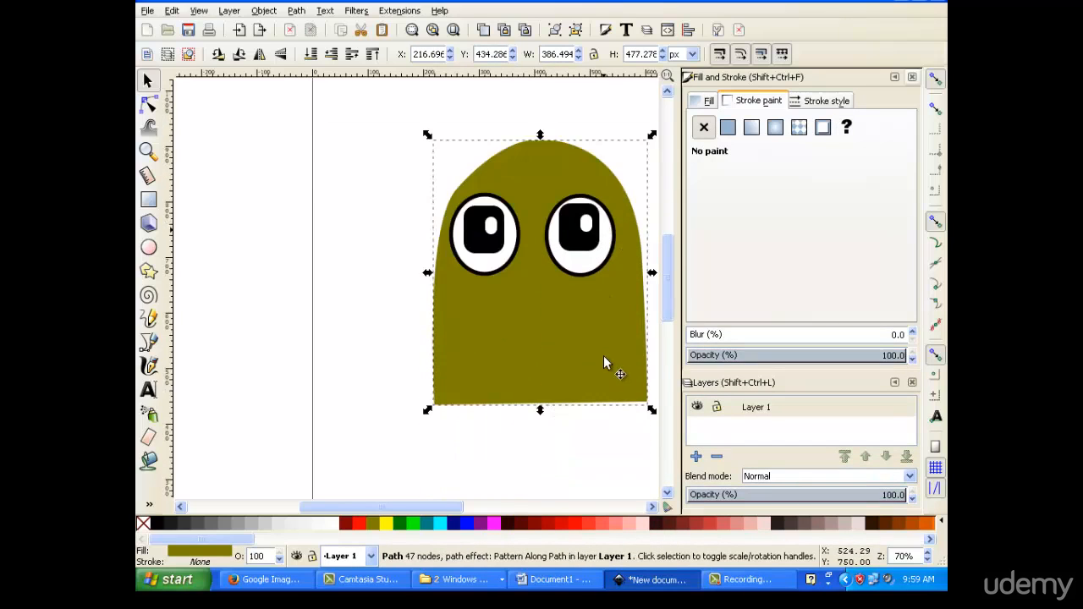
pyautogui.moveTo(422, 509); pyautogui.dragTo(457, 505)
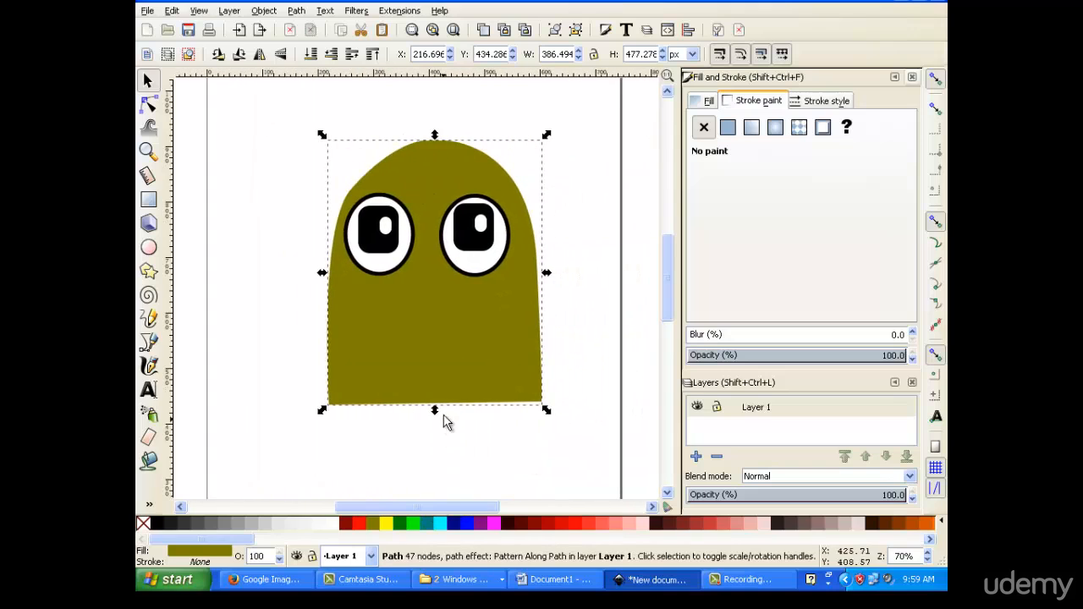
pyautogui.scroll(2, 444, 414)
pyautogui.scroll(-1, 445, 410)
pyautogui.scroll(-2, 665, 270)
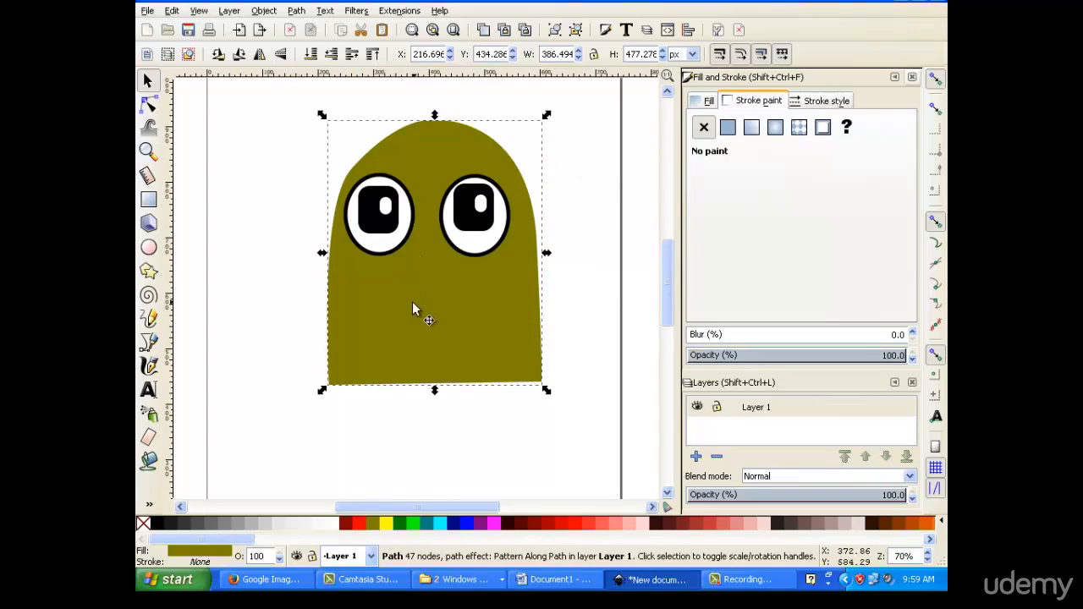
pyautogui.click(146, 203)
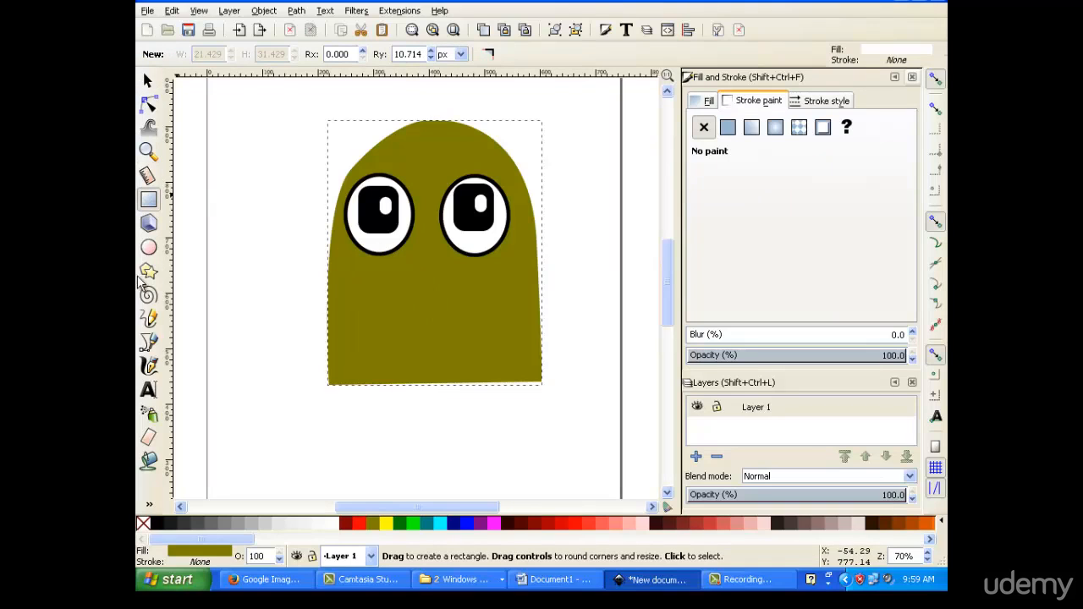
pyautogui.click(148, 341)
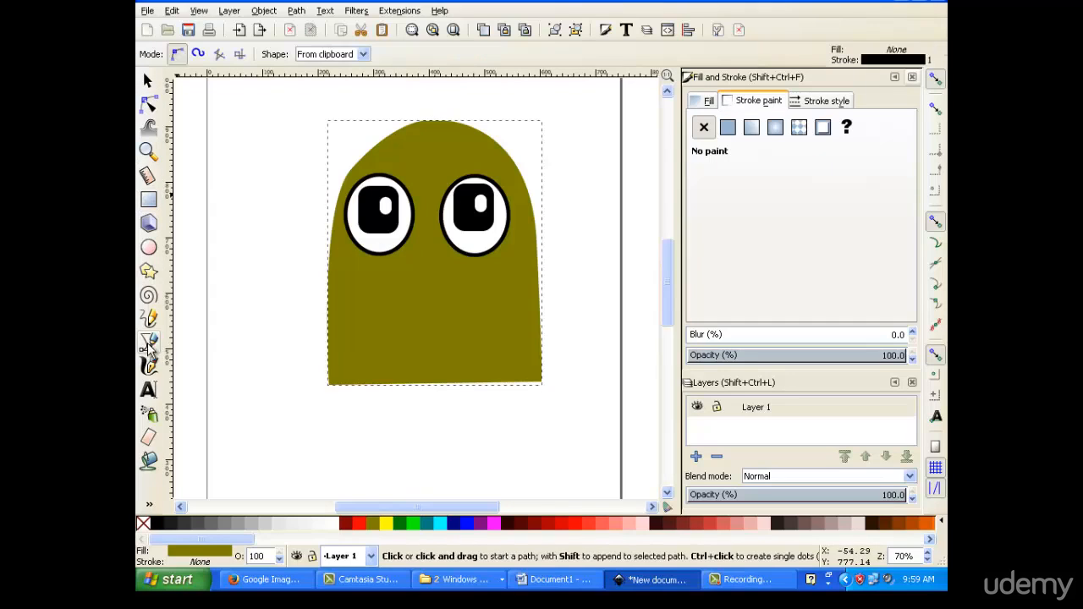
pyautogui.click(391, 267)
pyautogui.click(464, 280)
pyautogui.moveTo(431, 354); pyautogui.dragTo(385, 352)
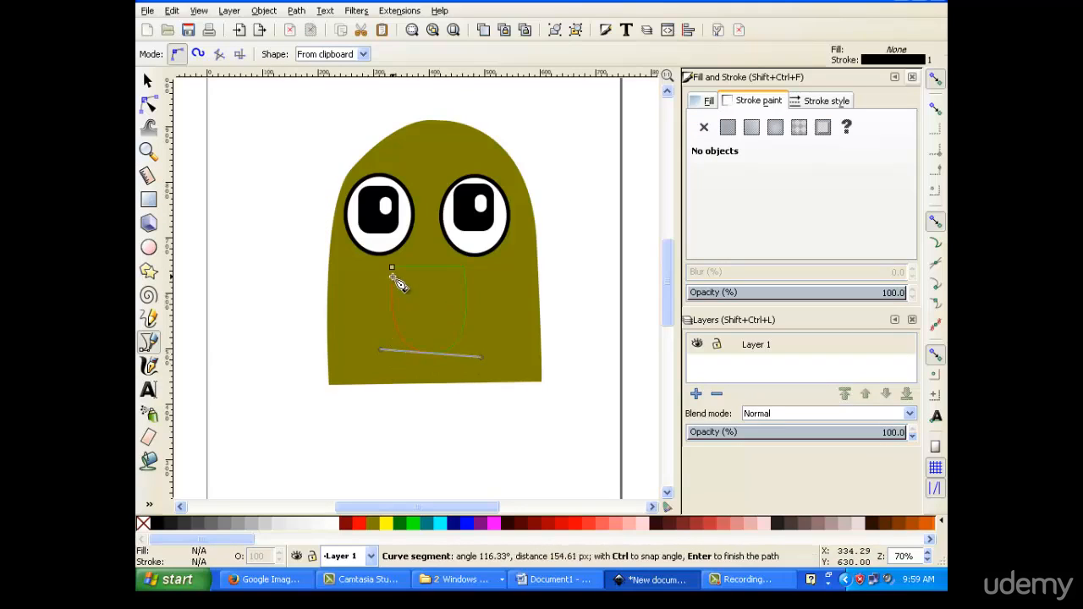
pyautogui.click(392, 269)
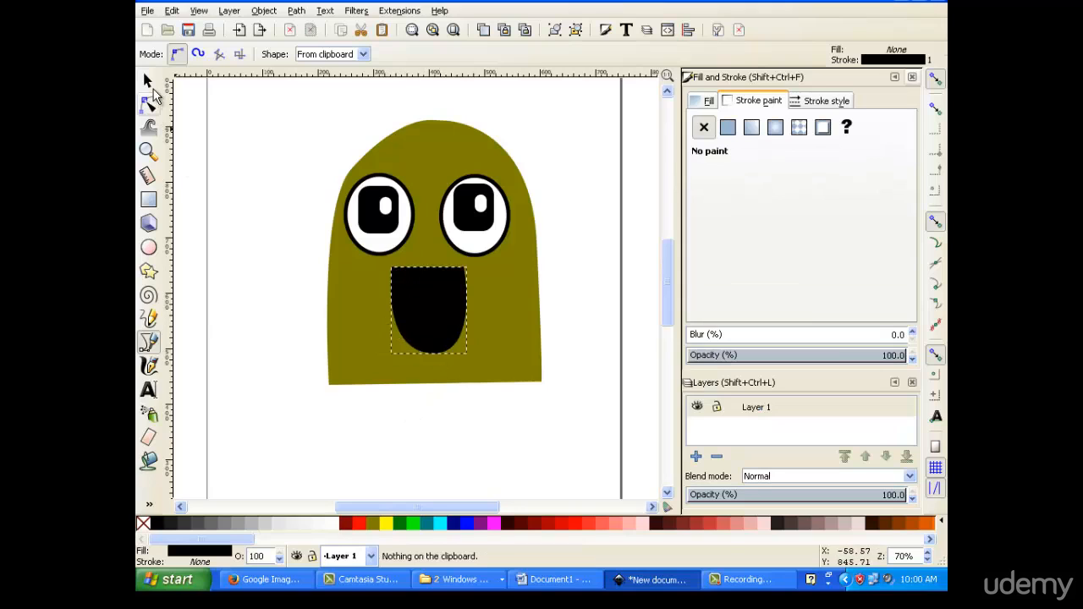
# Step: Move the mouth's bottom node slightly up and to the left
pyautogui.click(147, 82)
pyautogui.doubleClick(425, 295)
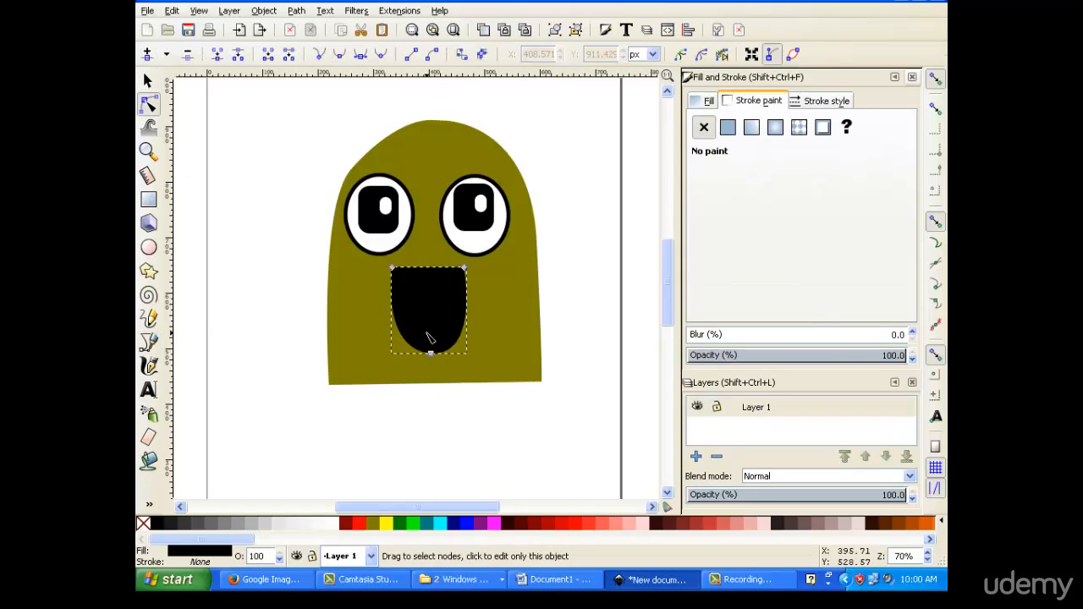
pyautogui.moveTo(431, 356); pyautogui.dragTo(430, 357)
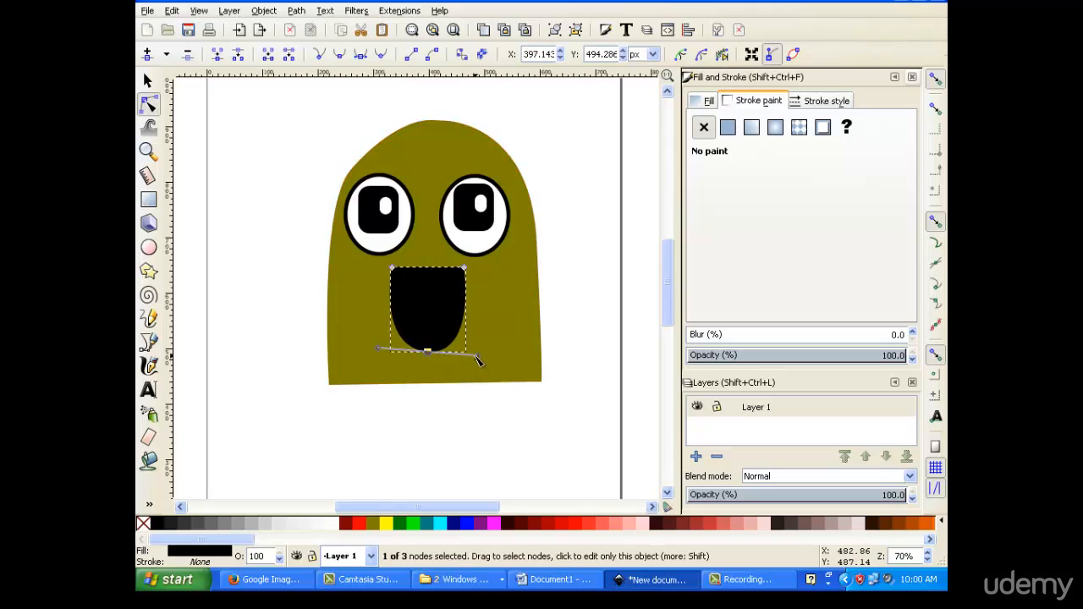
pyautogui.press('Escape')
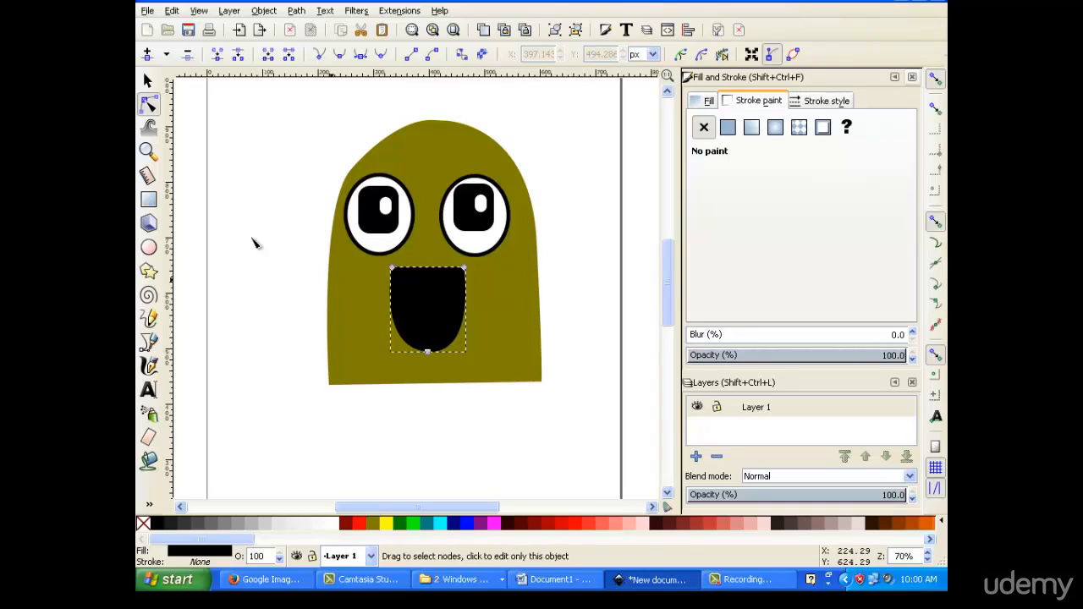
# Step: Level the curve handles of the mouth's bottom node and nudge its upper-right corner node slightly up and inward
pyautogui.click(147, 81)
pyautogui.doubleClick(432, 304)
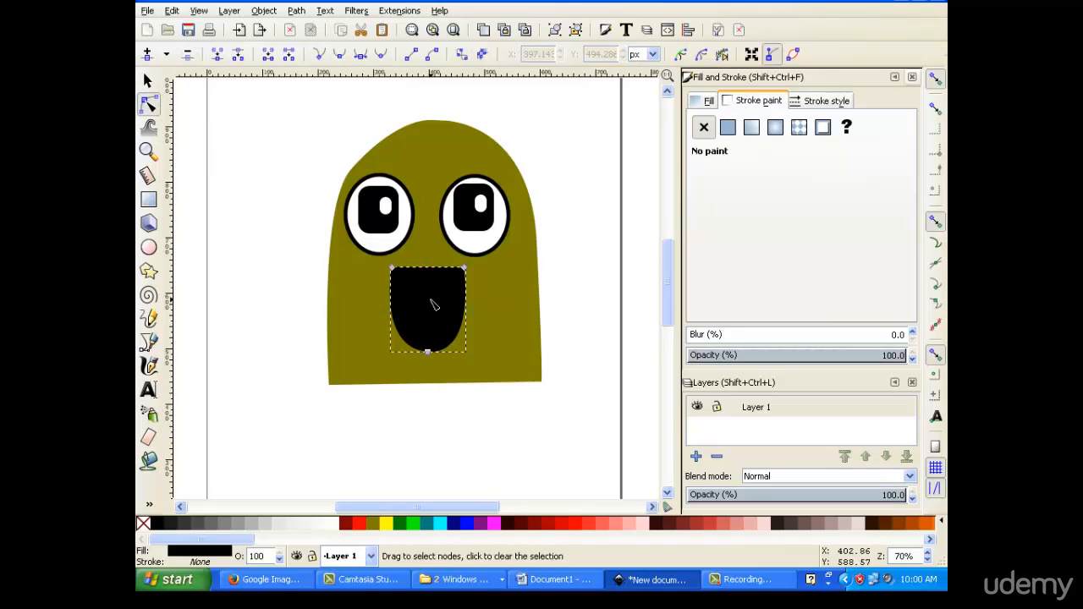
pyautogui.click(286, 438)
pyautogui.click(412, 323)
pyautogui.click(427, 351)
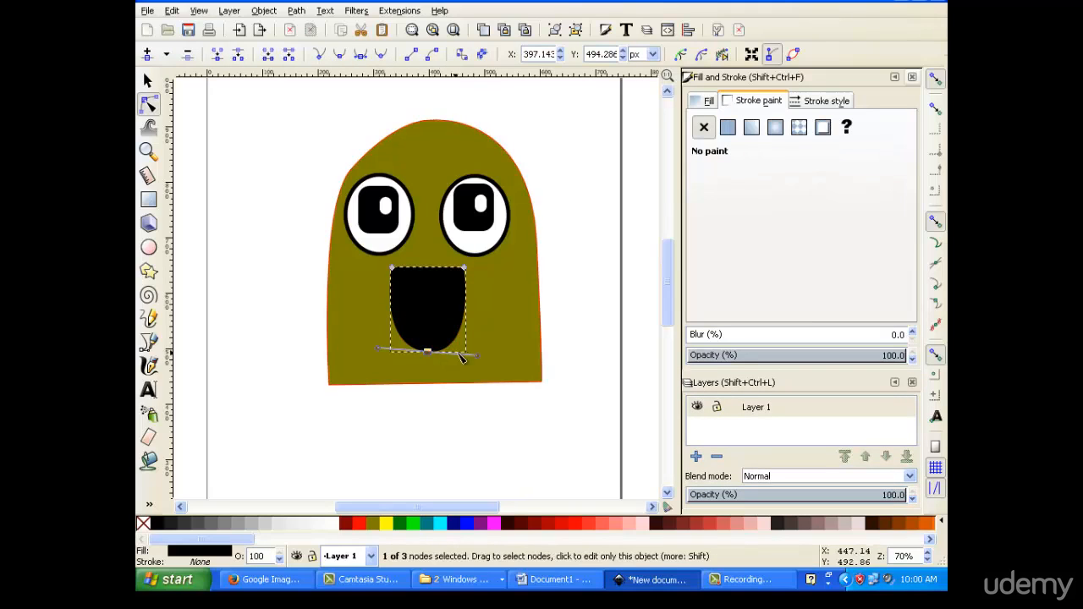
pyautogui.moveTo(477, 356); pyautogui.dragTo(477, 356)
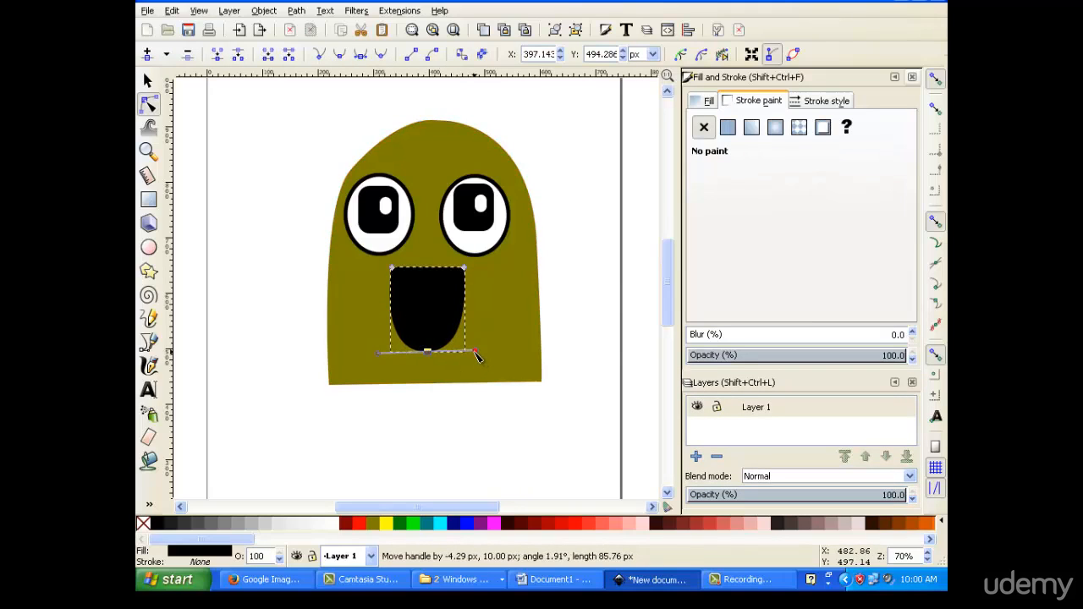
pyautogui.moveTo(465, 273); pyautogui.dragTo(463, 270)
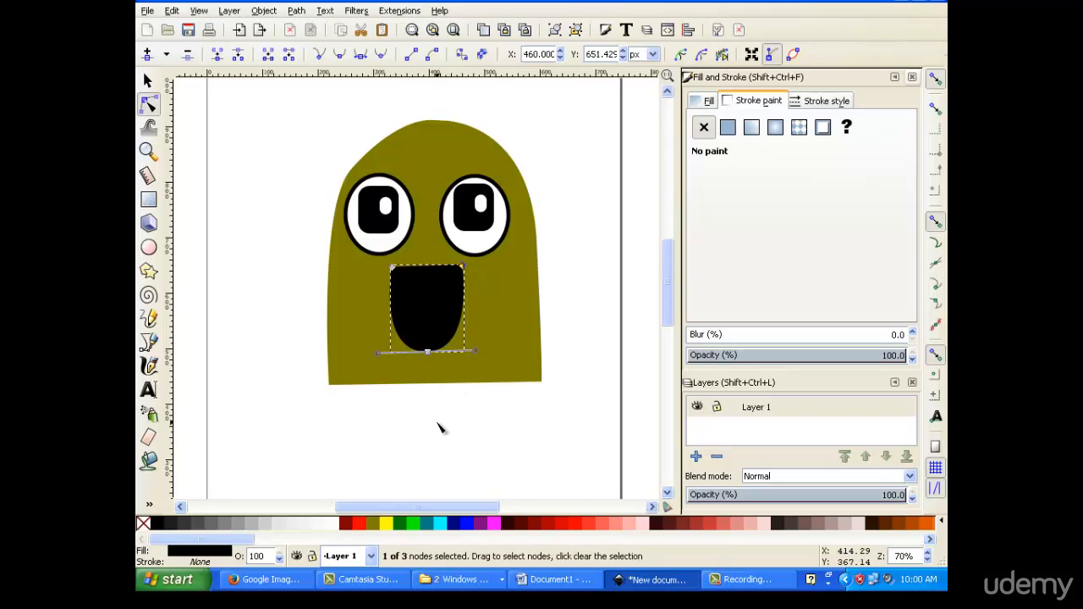
# Step: Try white, red and light pink (#FFAAAA) fills on the mouth and return it to black
pyautogui.click(334, 529)
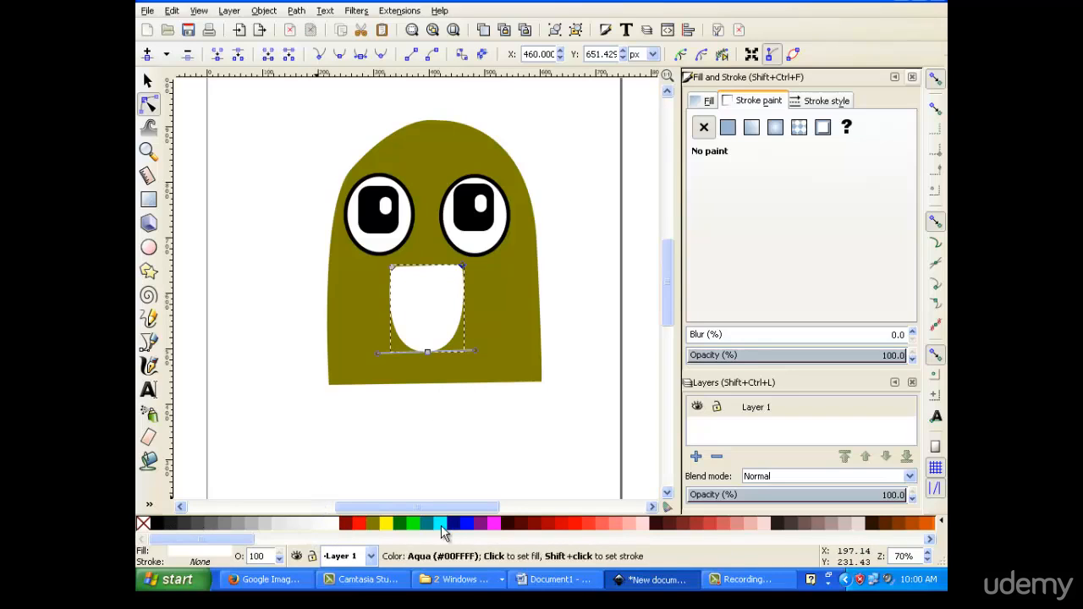
pyautogui.click(346, 525)
pyautogui.click(360, 525)
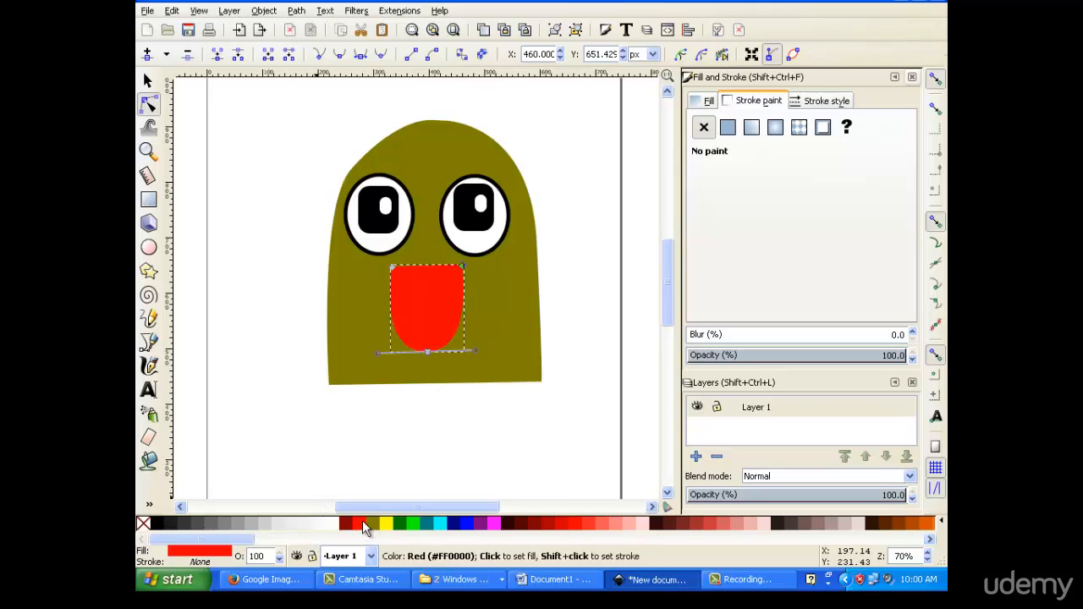
pyautogui.click(631, 525)
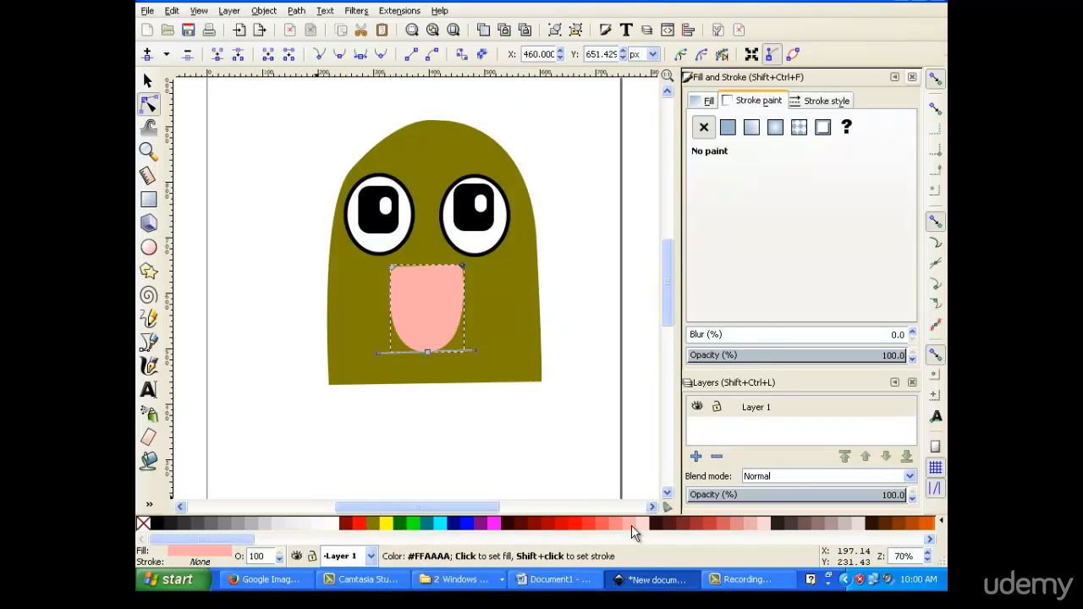
pyautogui.click(161, 525)
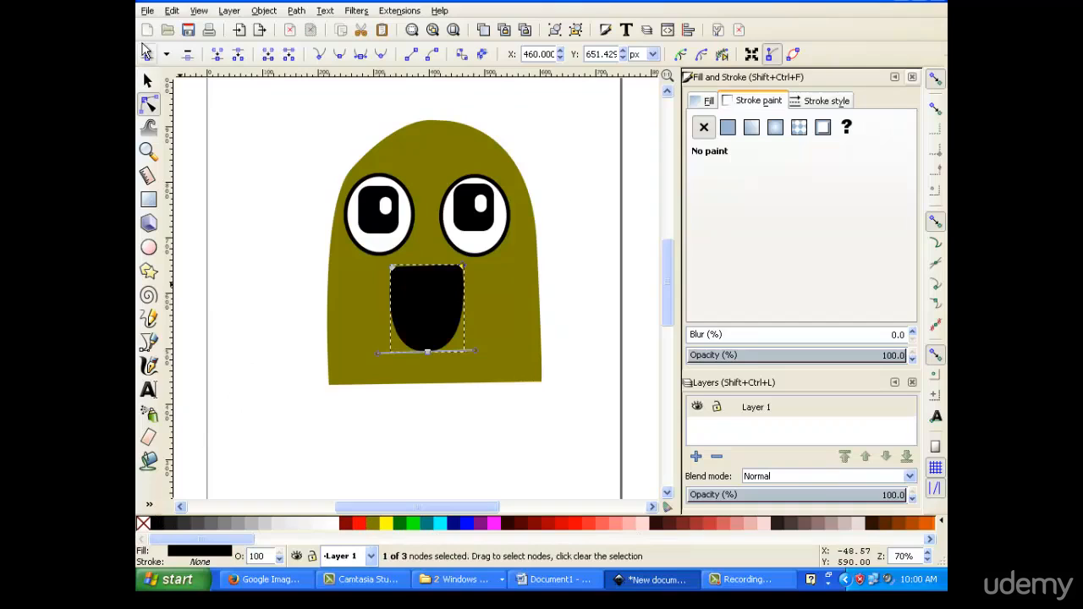
pyautogui.click(147, 81)
pyautogui.click(148, 200)
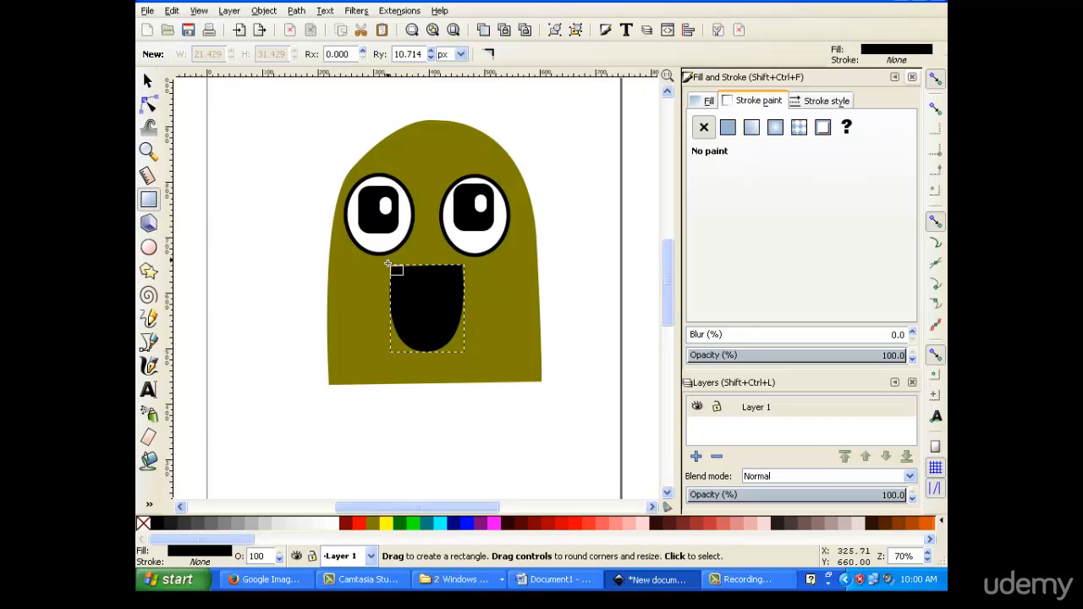
pyautogui.moveTo(237, 200); pyautogui.dragTo(268, 237)
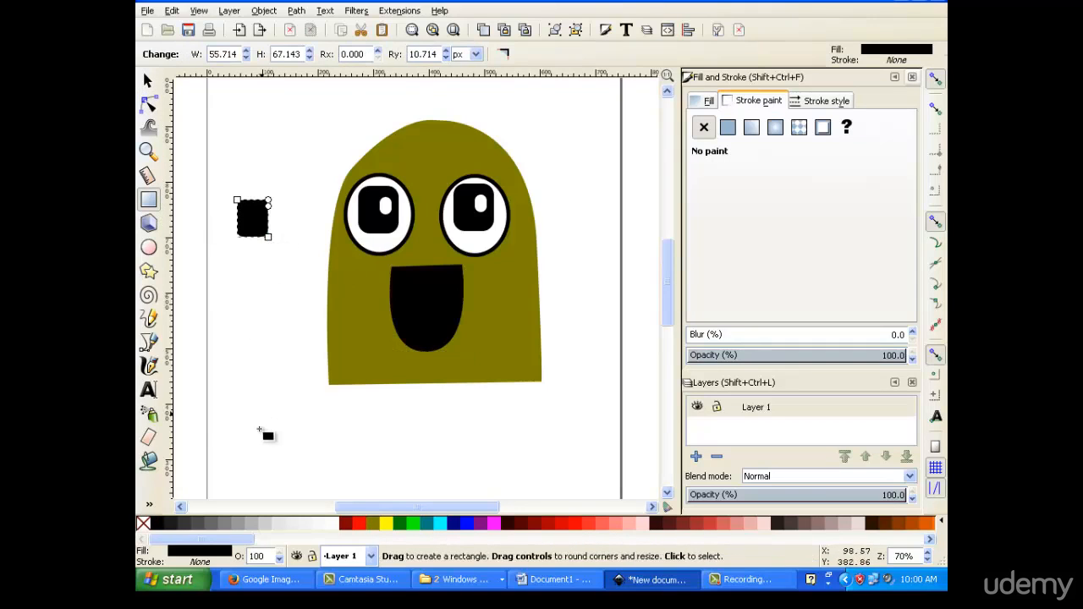
pyautogui.click(334, 525)
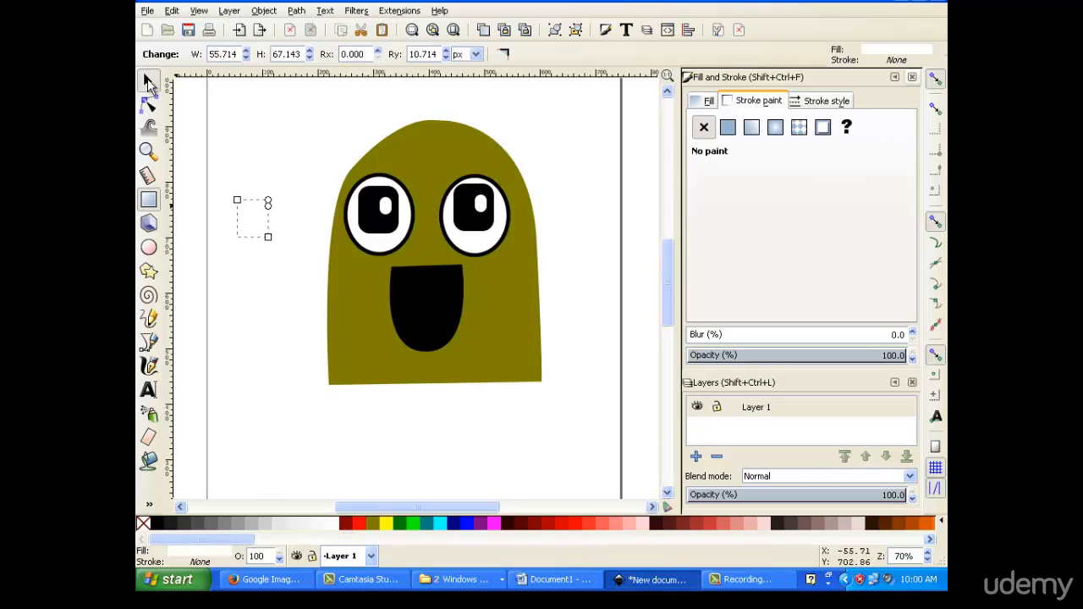
pyautogui.click(147, 80)
pyautogui.moveTo(258, 216)
pyautogui.mouseDown()
pyautogui.moveTo(411, 291)
pyautogui.moveTo(429, 317)
pyautogui.moveTo(258, 217)
pyautogui.mouseUp()
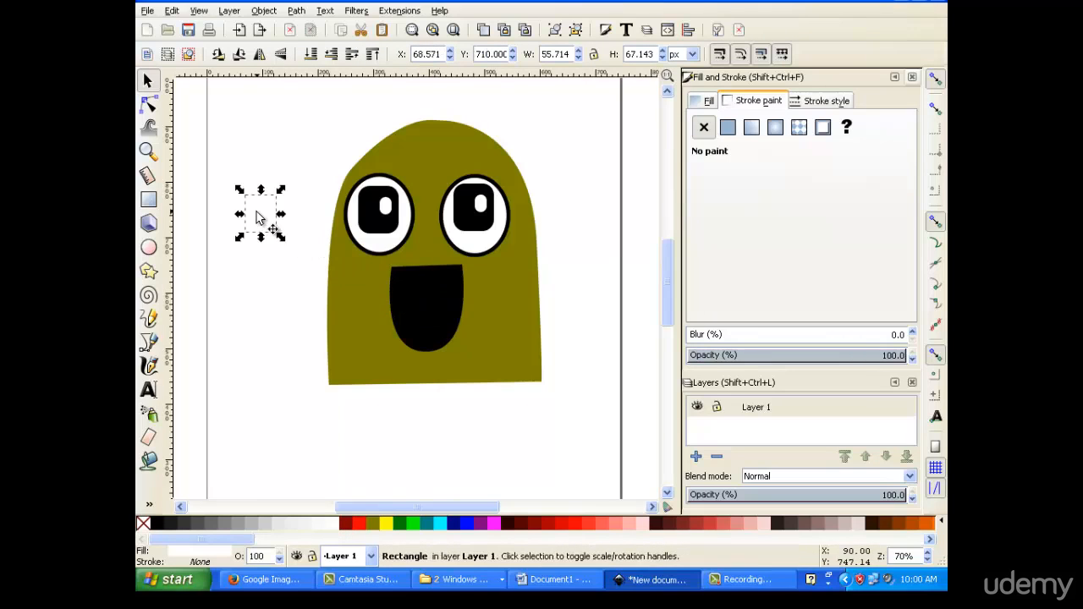
pyautogui.press('Delete')
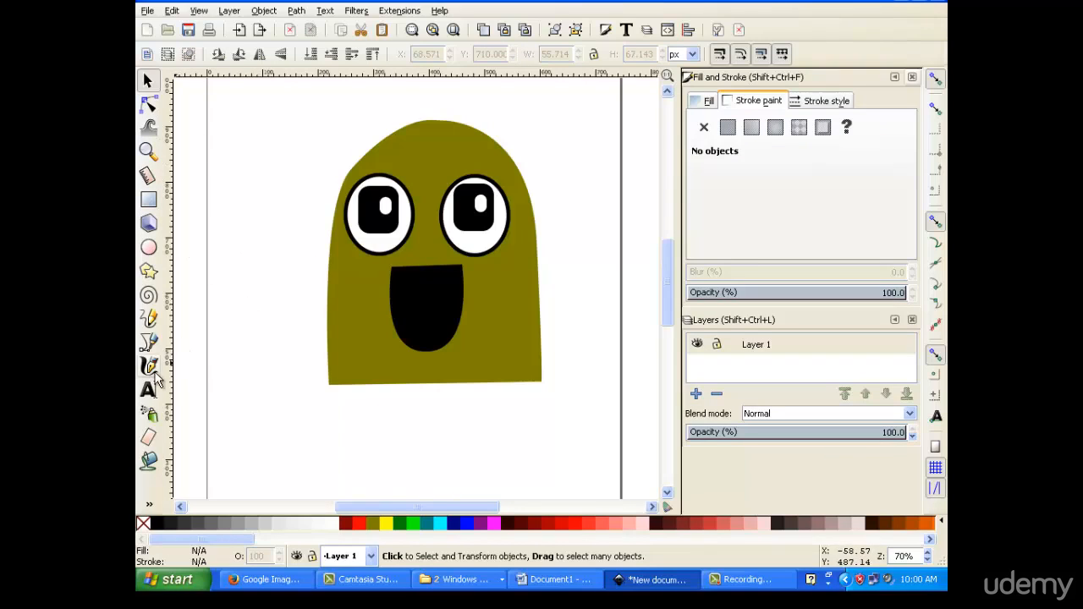
# Step: Draw a closed downward-pointing triangle about 70 by 61 px on the empty page area beside the character
pyautogui.click(148, 341)
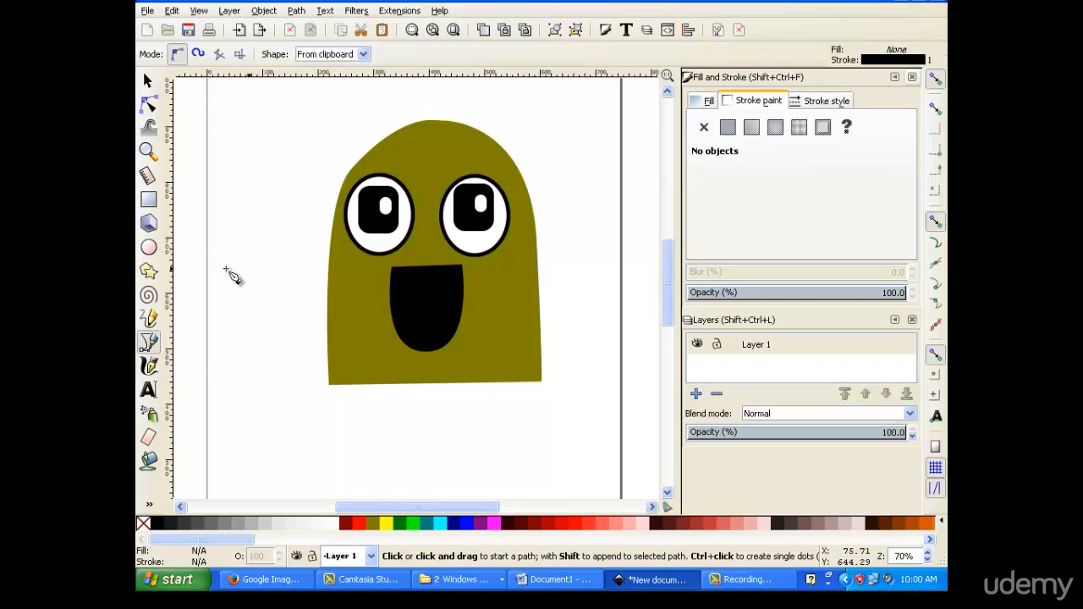
pyautogui.click(235, 271)
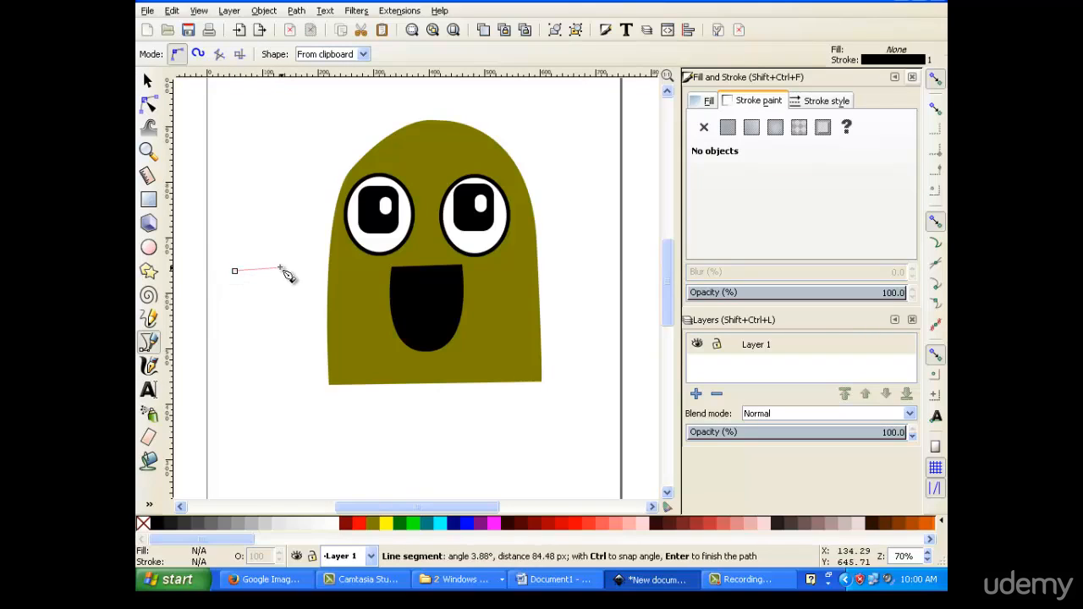
pyautogui.click(273, 271)
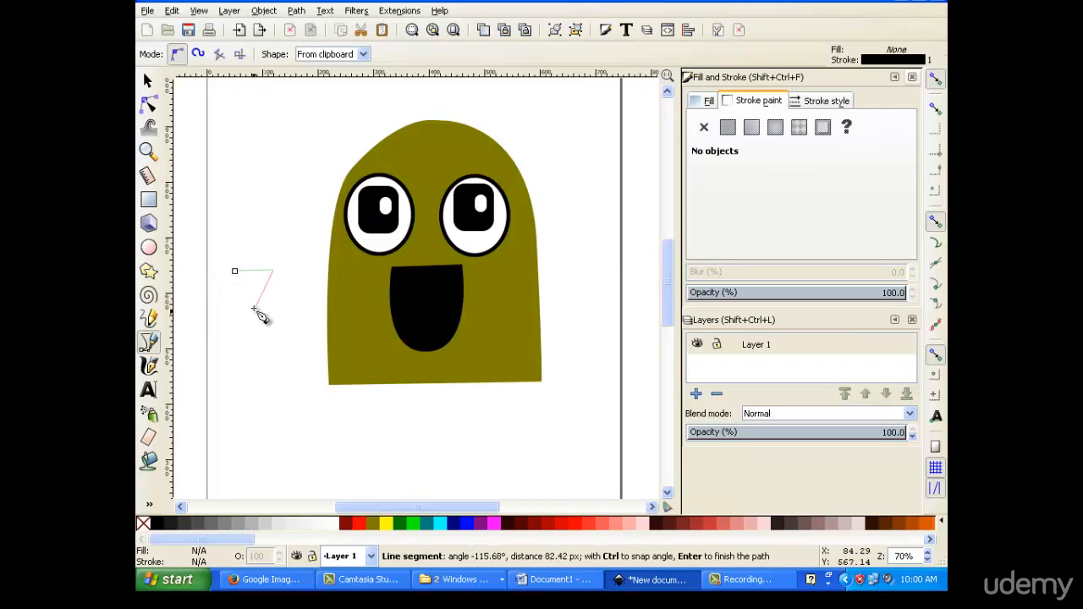
pyautogui.click(252, 301)
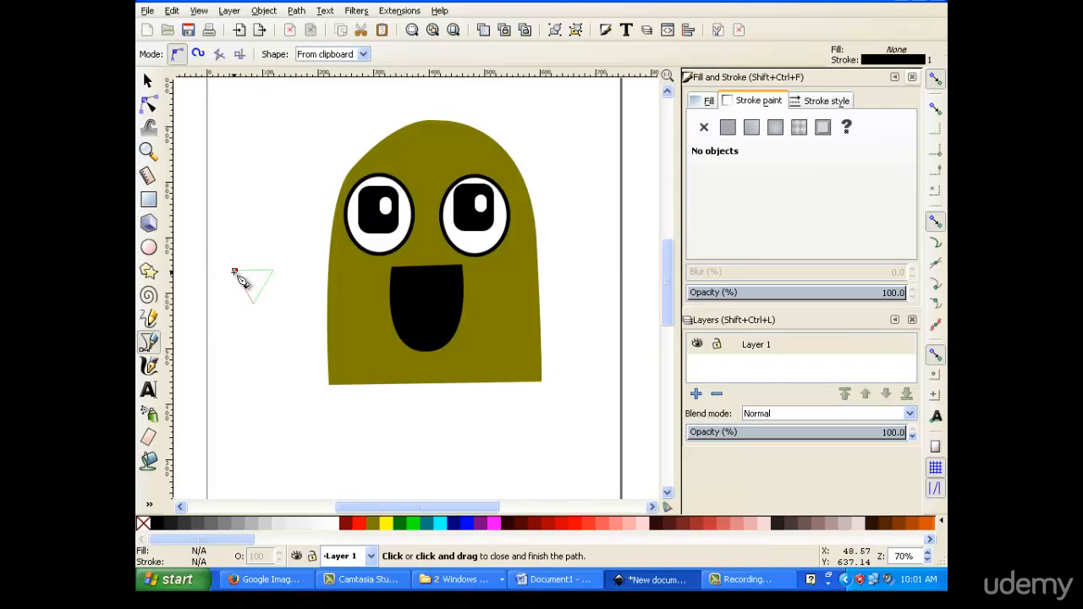
pyautogui.click(235, 271)
pyautogui.click(145, 82)
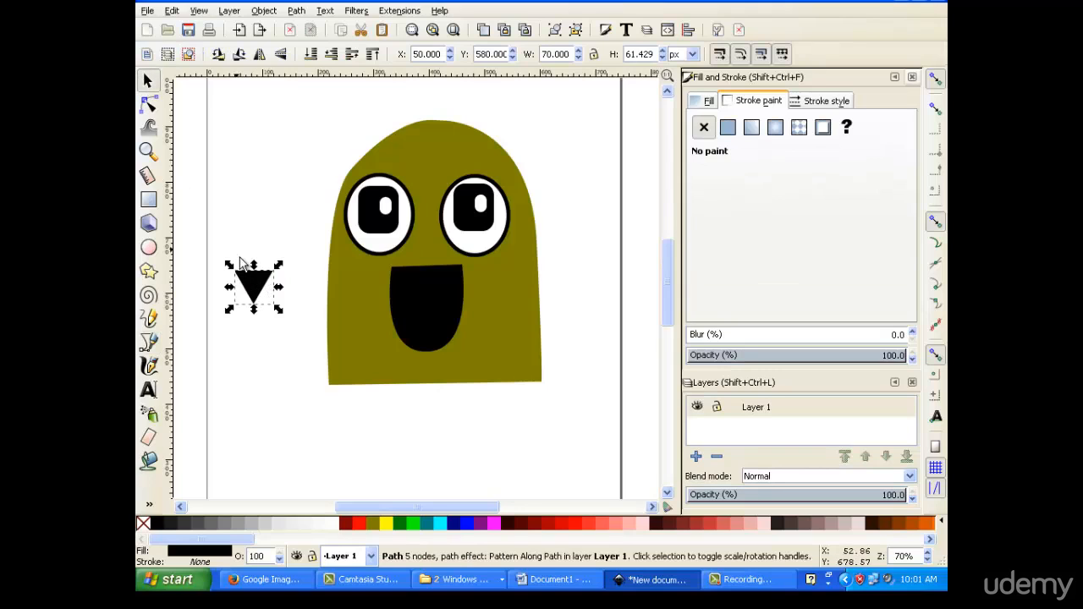
# Step: Shrink the triangle to about 46 by 33 px, place it in the mouth's upper-left corner and fill it white as a tooth
pyautogui.moveTo(280, 313); pyautogui.dragTo(420, 288)
pyautogui.click(337, 529)
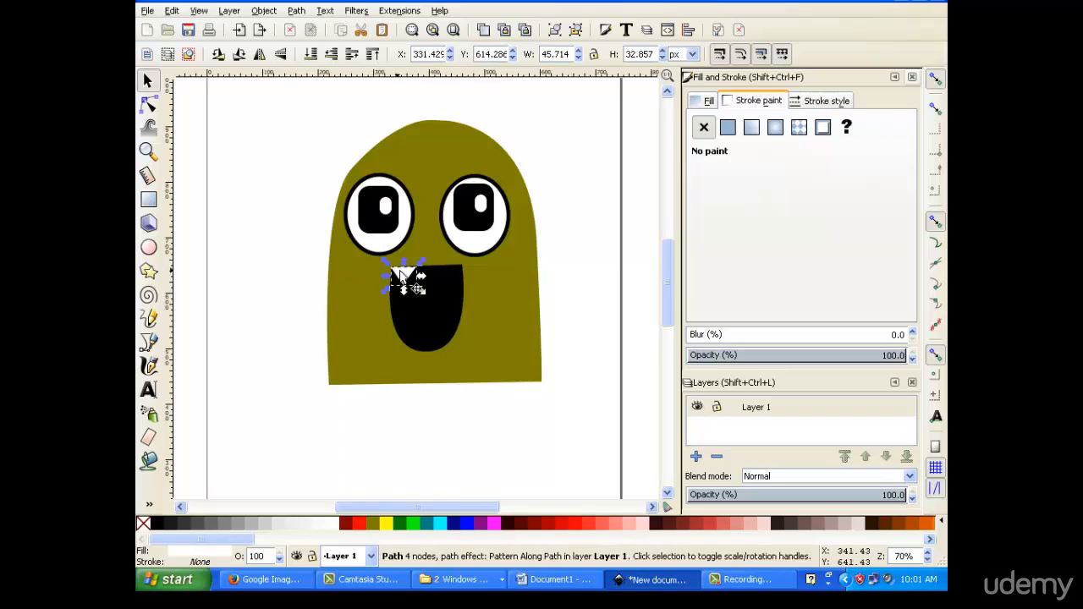
# Step: Duplicate the white tooth and move the copy about 44 px to the right along the mouth's top edge
pyautogui.click(403, 278)
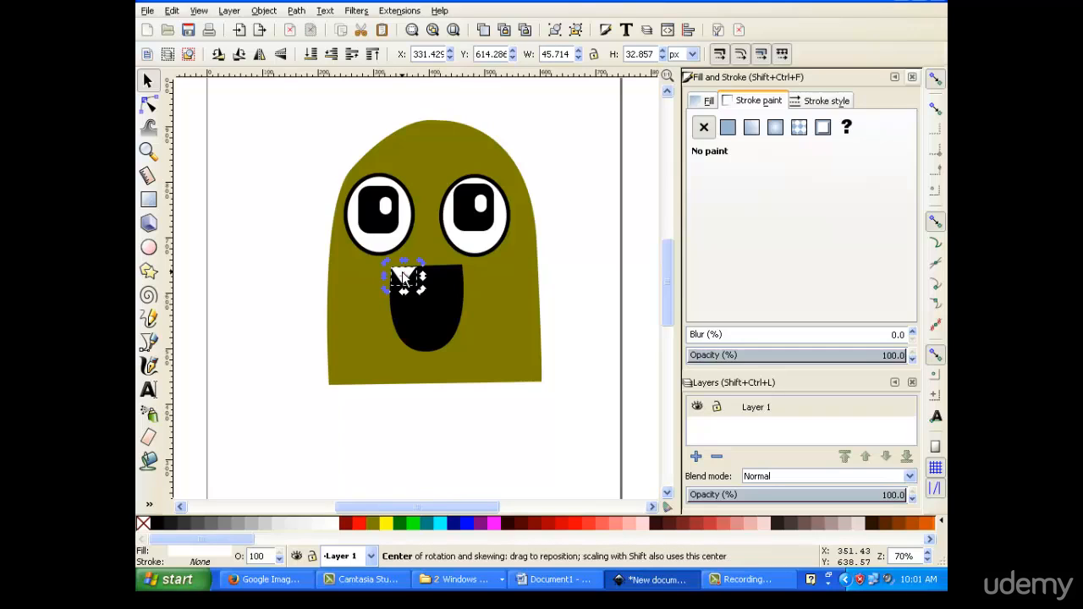
pyautogui.rightClick(403, 278)
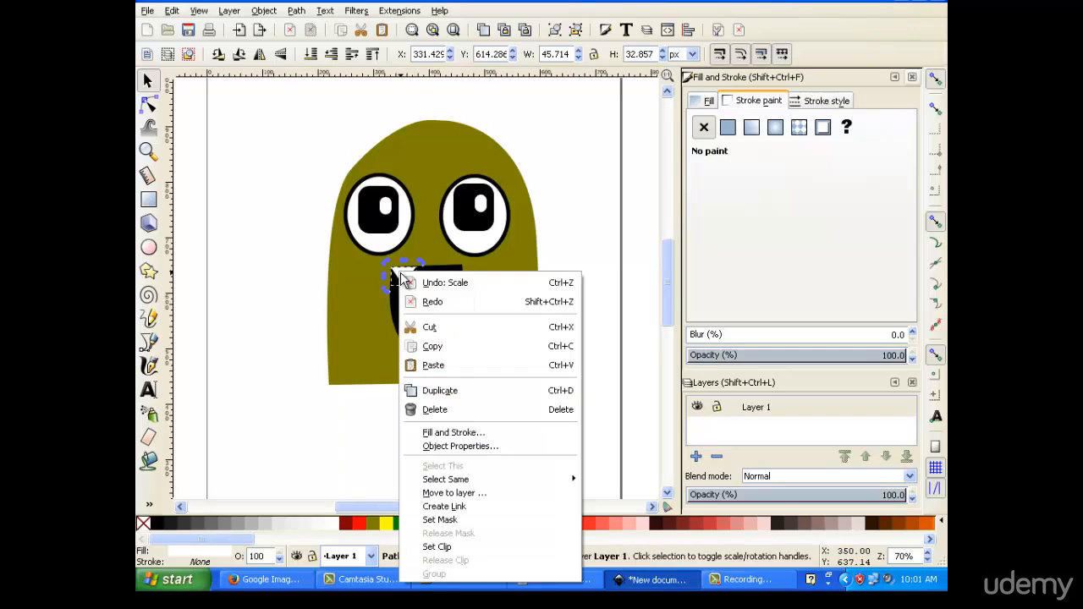
pyautogui.click(433, 390)
pyautogui.press('Right')
pyautogui.press('Right')
pyautogui.press('Right')
pyautogui.press('Right')
pyautogui.press('Right')
pyautogui.press('Right')
pyautogui.press('Right')
pyautogui.press('Right')
pyautogui.press('Right')
pyautogui.press('Right')
pyautogui.press('Right')
pyautogui.press('Right')
pyautogui.press('Right')
pyautogui.press('Right')
pyautogui.press('Right')
pyautogui.press('Right')
pyautogui.press('Right')
pyautogui.press('Right')
pyautogui.press('Right')
pyautogui.press('Right')
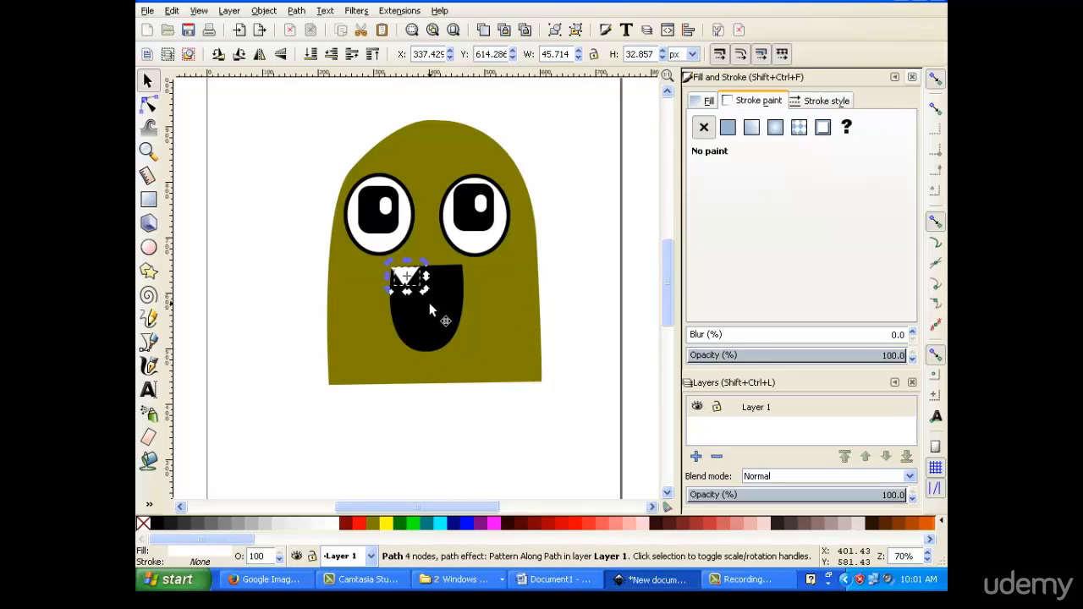
pyautogui.press('Right')
pyautogui.press('Right')
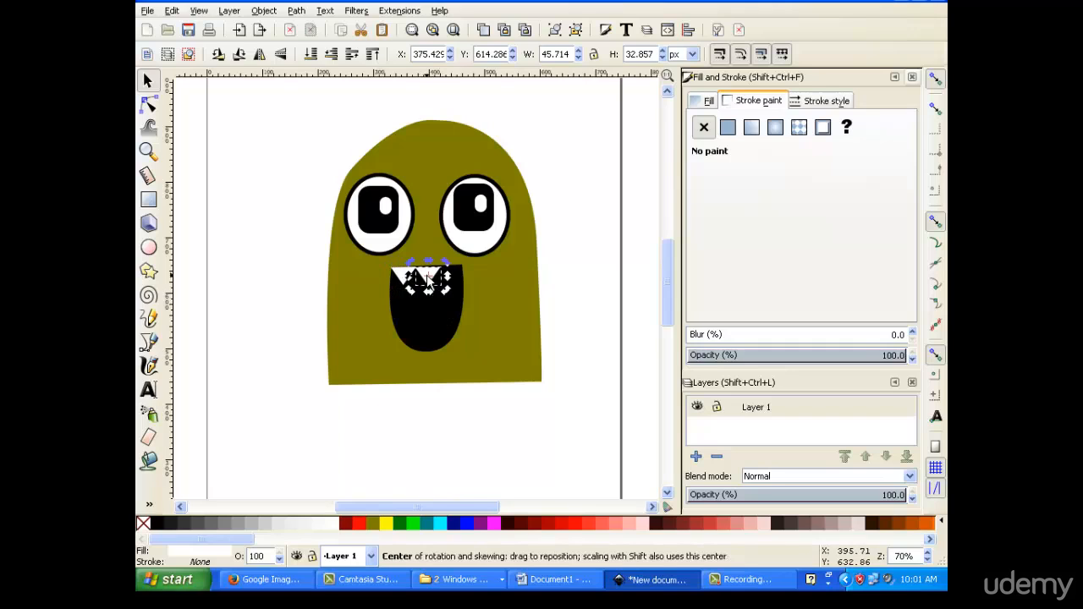
# Step: Duplicate the second tooth and move the copy 40 px right, to the mouth's upper-right corner
pyautogui.rightClick(426, 275)
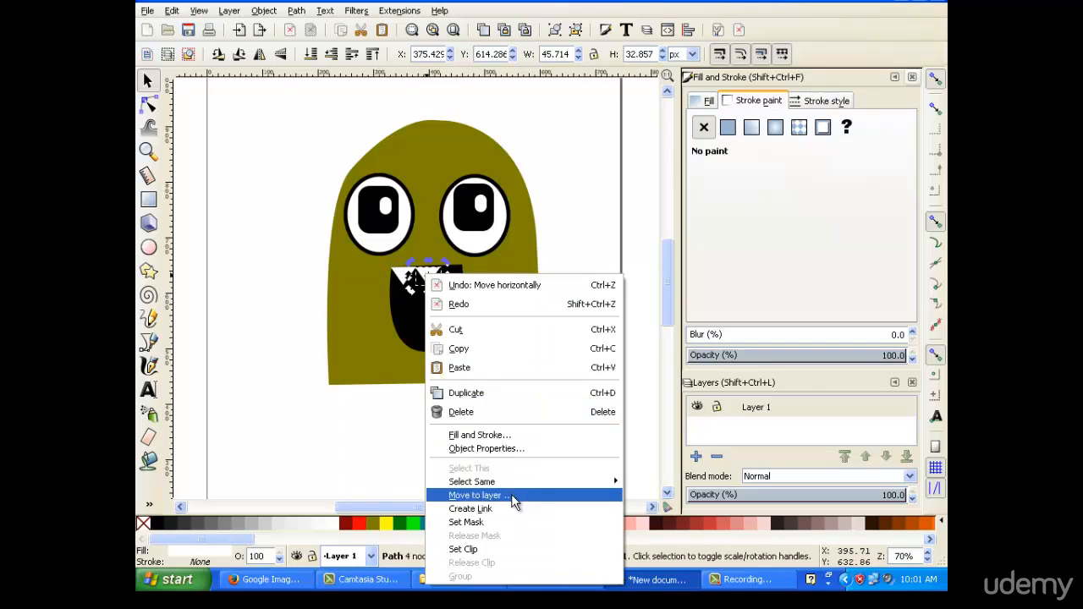
pyautogui.click(512, 392)
pyautogui.press('Right')
pyautogui.press('Right')
pyautogui.press('Right')
pyautogui.press('Right')
pyautogui.press('Right')
pyautogui.press('Right')
pyautogui.press('Right')
pyautogui.press('Right')
pyautogui.press('Right')
pyautogui.press('Right')
pyautogui.press('Right')
pyautogui.press('Right')
pyautogui.press('Right')
pyautogui.press('Right')
pyautogui.press('Right')
pyautogui.press('Right')
pyautogui.press('Right')
pyautogui.press('Right')
pyautogui.press('Right')
pyautogui.press('Right')
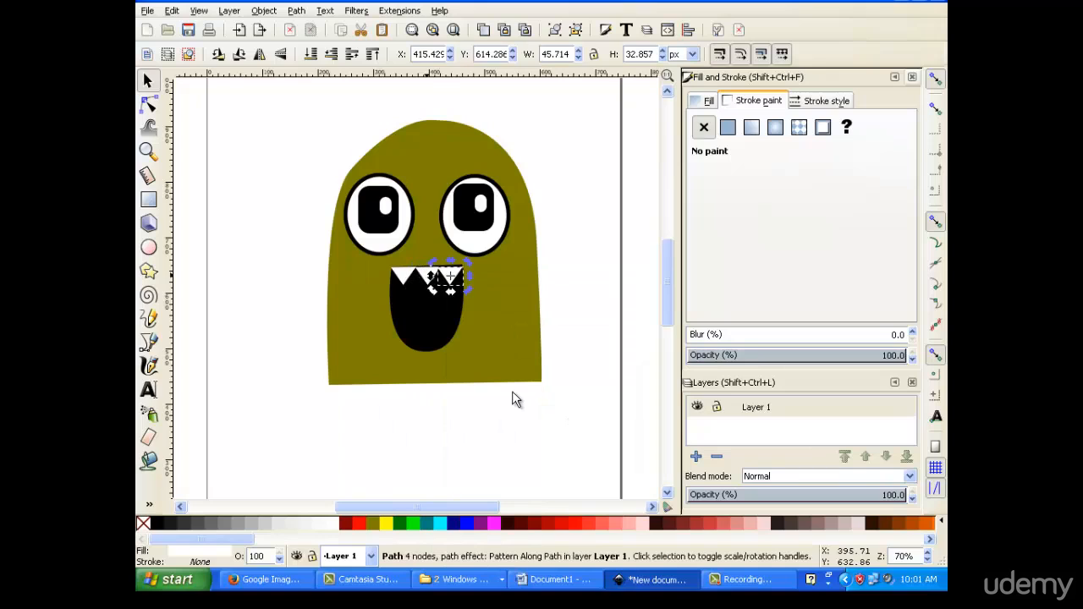
# Step: Nudge the right tooth up to align it with the neighbouring teeth along the mouth's top edge
pyautogui.press('Up')
pyautogui.press('Up')
pyautogui.moveTo(449, 276); pyautogui.dragTo(424, 273)
pyautogui.click(457, 271)
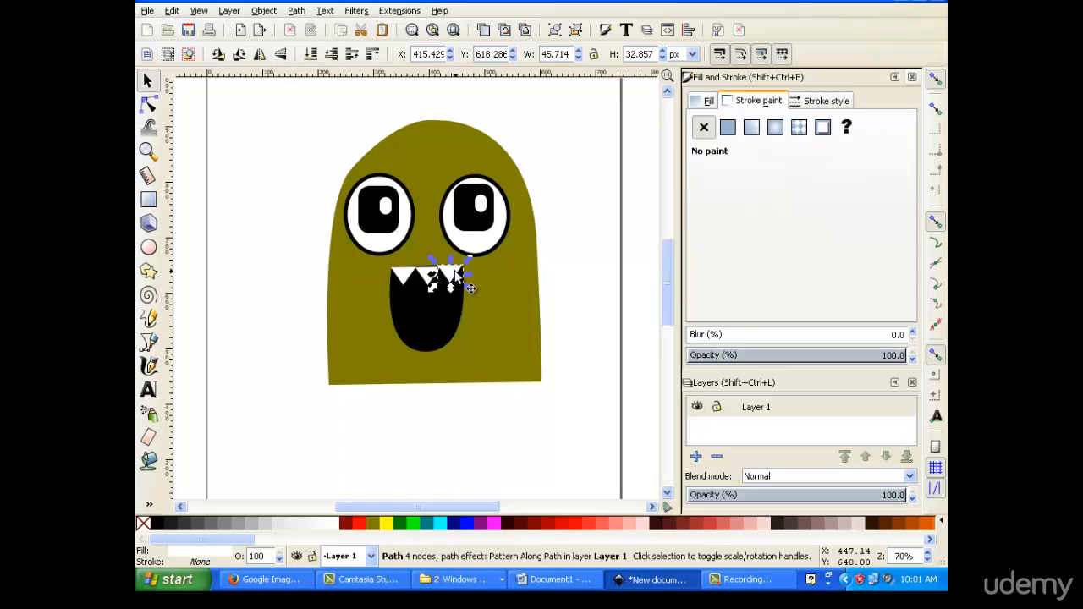
pyautogui.click(428, 277)
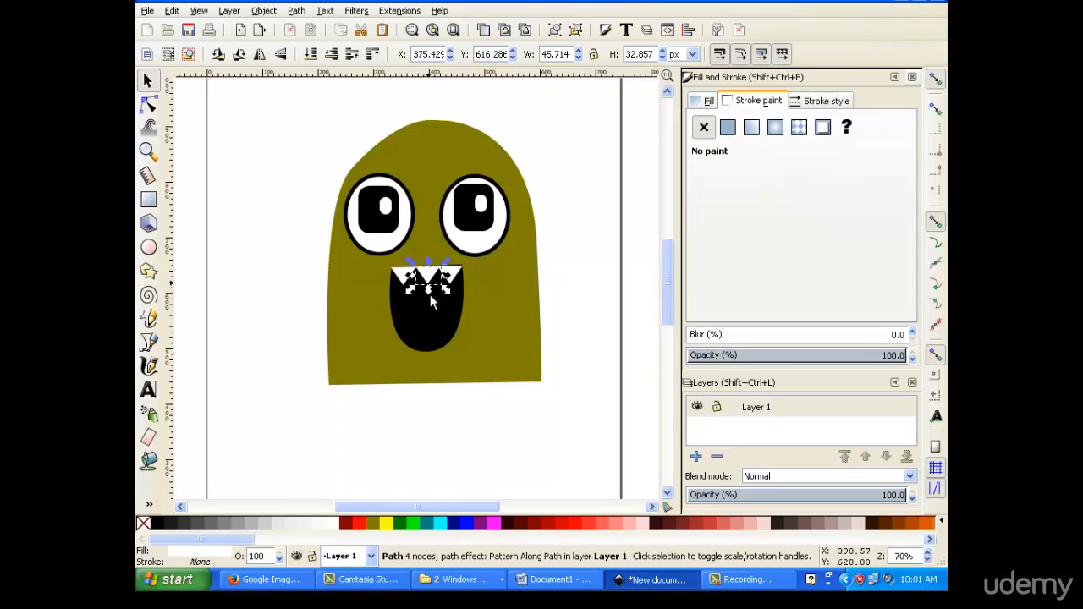
# Step: Lower the mouth shape's top edge so that its height is about 153 px
pyautogui.click(428, 304)
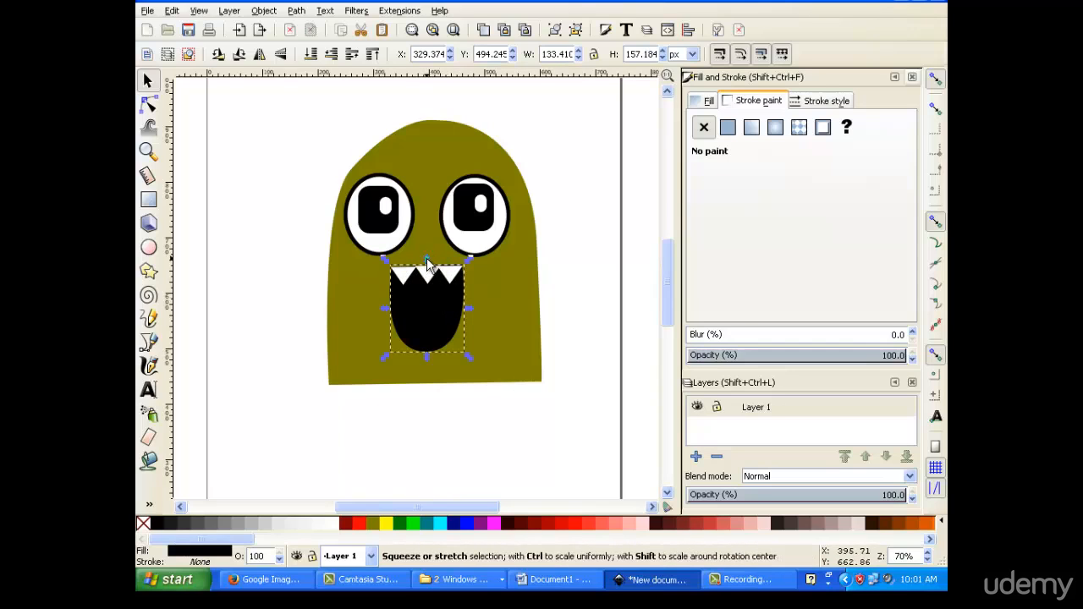
pyautogui.moveTo(428, 261); pyautogui.dragTo(428, 265)
pyautogui.click(590, 256)
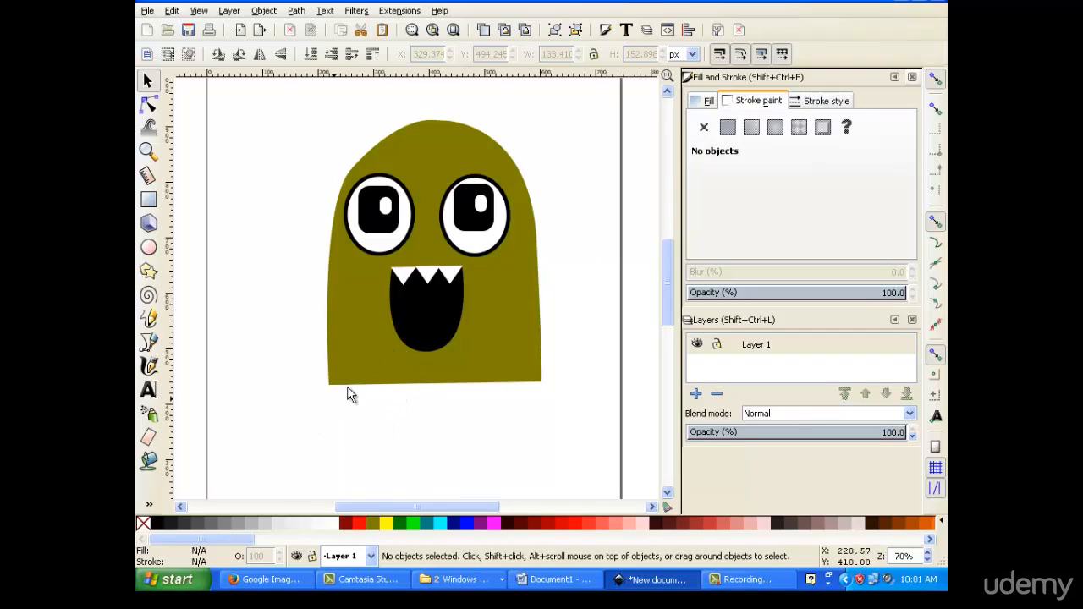
# Step: Move the middle tooth down slightly so it sits against the mouth's top edge
pyautogui.scroll(3, 428, 432)
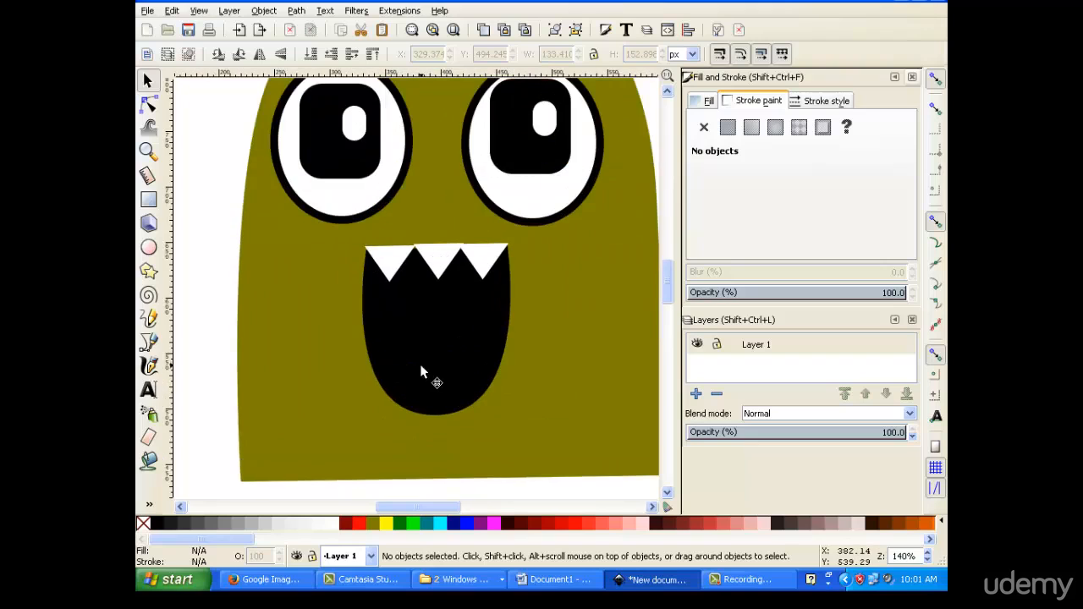
pyautogui.doubleClick(450, 261)
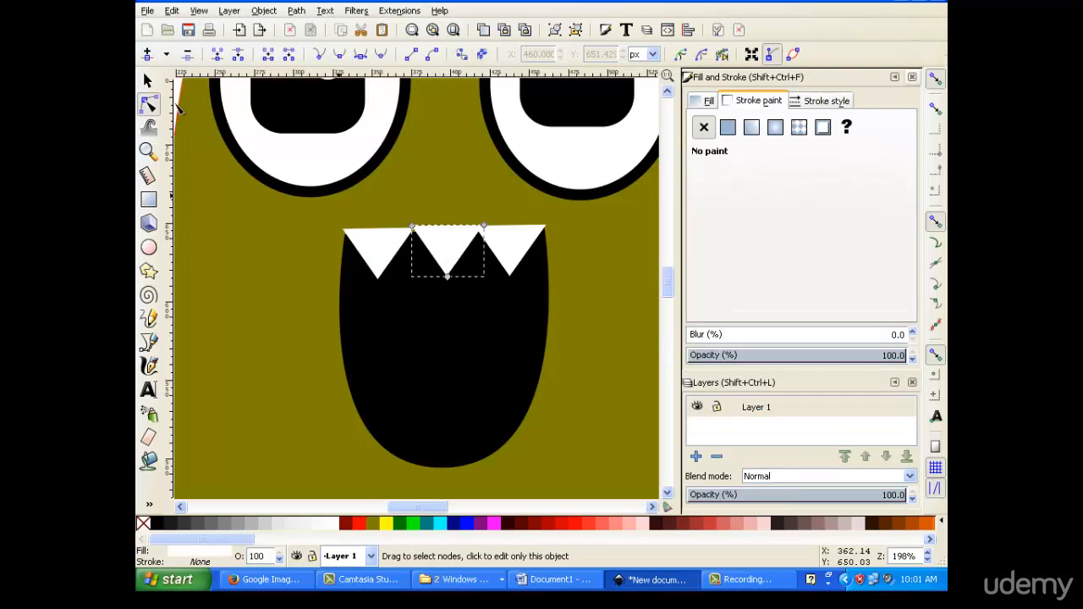
pyautogui.click(147, 81)
pyautogui.moveTo(487, 222); pyautogui.dragTo(488, 223)
pyautogui.press('Down')
pyautogui.press('Down')
pyautogui.press('Down')
# Step: Rotate the right tooth slightly and lower it about 2 px to follow the mouth's slanted top edge
pyautogui.click(507, 240)
pyautogui.click(506, 245)
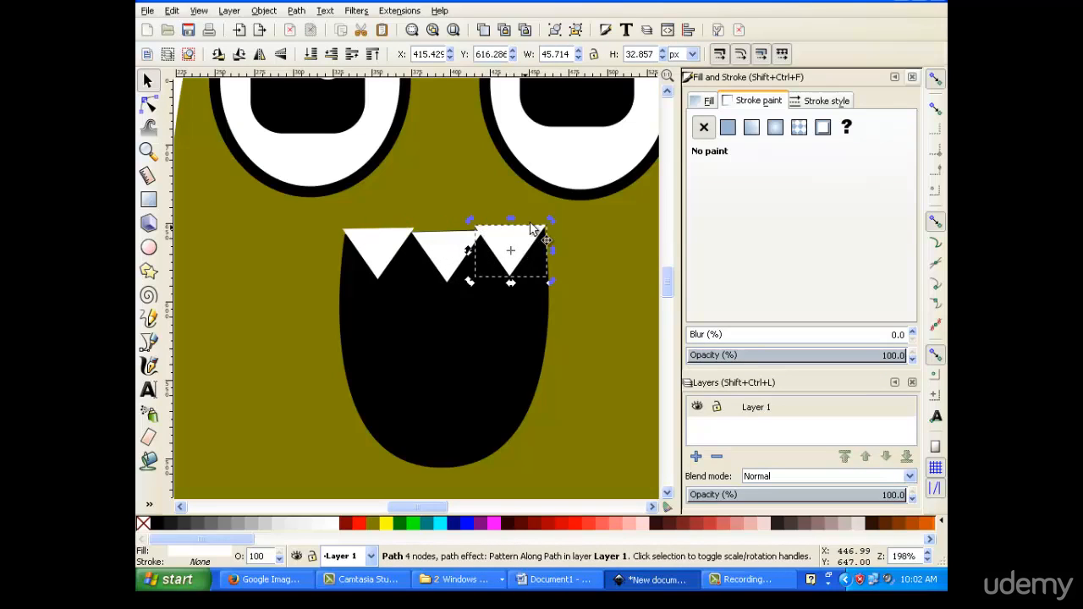
pyautogui.moveTo(550, 222); pyautogui.dragTo(547, 221)
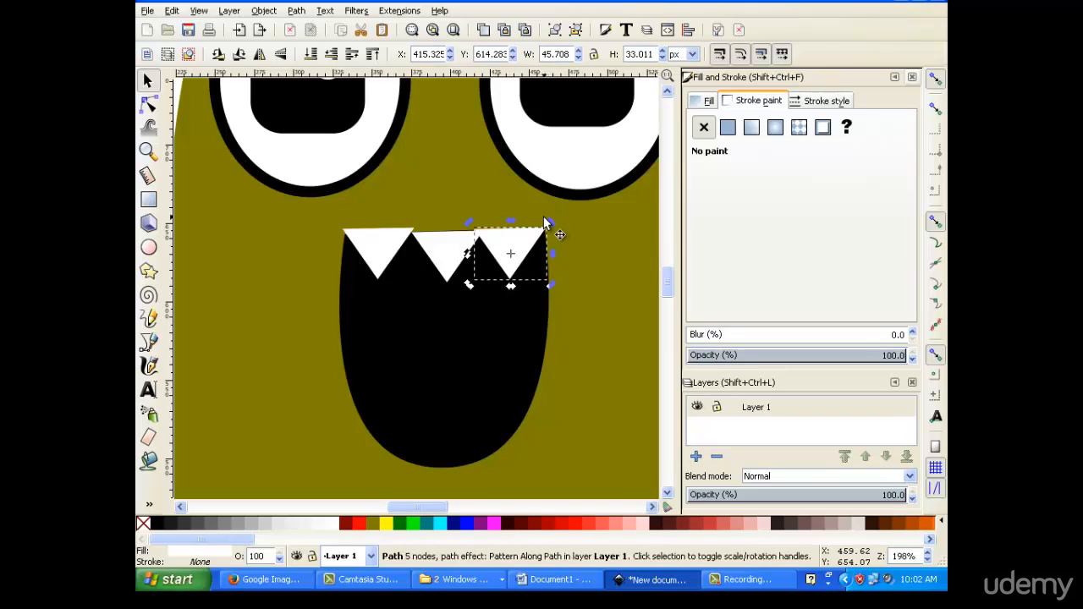
# Step: Rotate the middle tooth slightly to match the slant of the mouth's top edge
pyautogui.click(453, 251)
pyautogui.click(454, 251)
pyautogui.moveTo(484, 224); pyautogui.dragTo(487, 223)
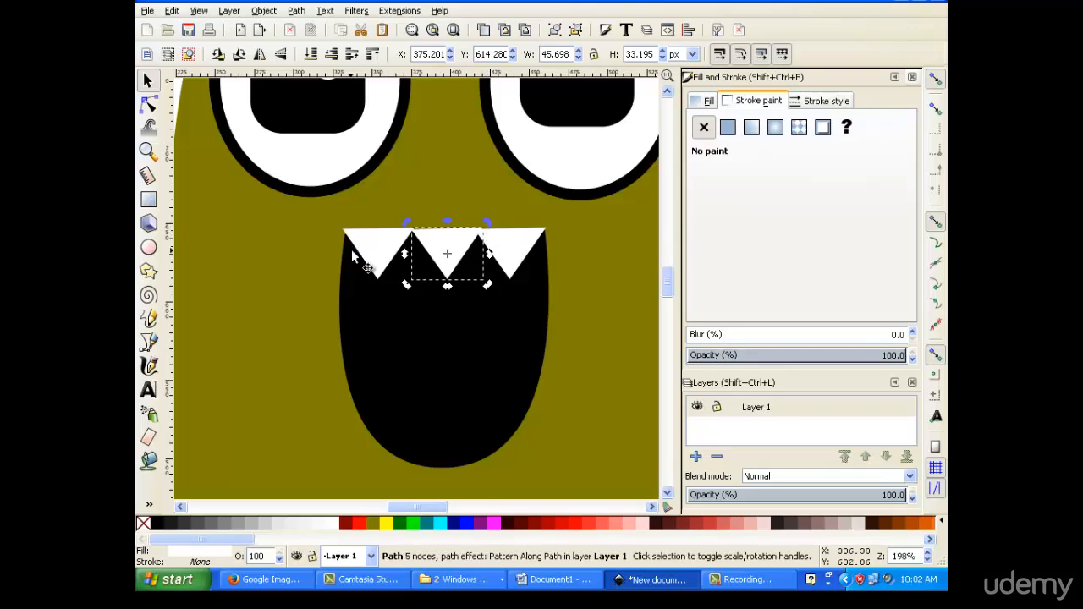
# Step: Delete the middle and left teeth, keeping only the rotated right tooth
pyautogui.click(386, 245)
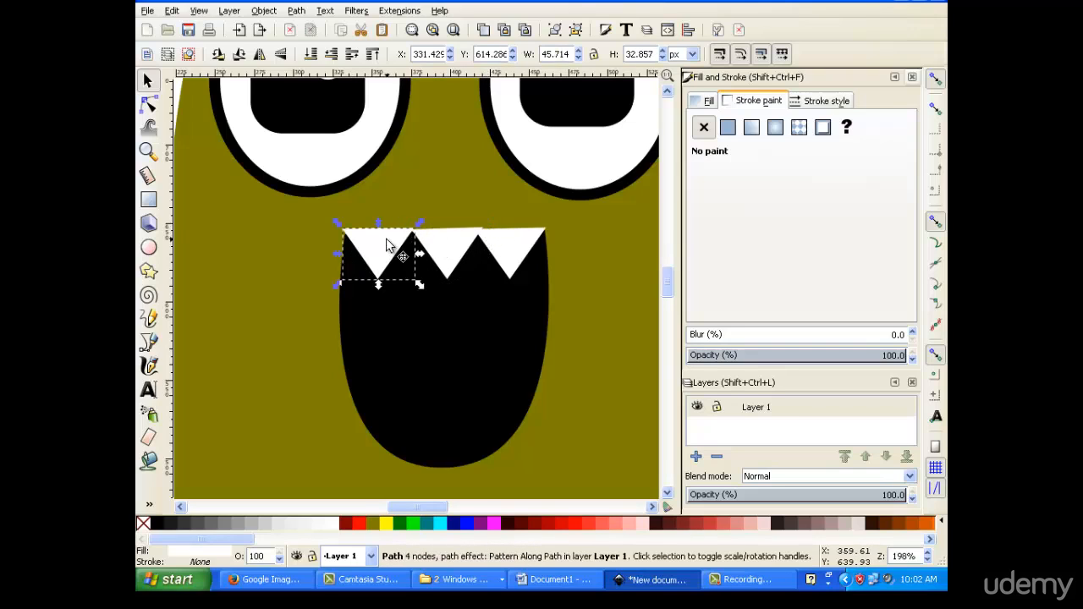
pyautogui.click(508, 246)
pyautogui.click(454, 245)
pyautogui.press('Delete')
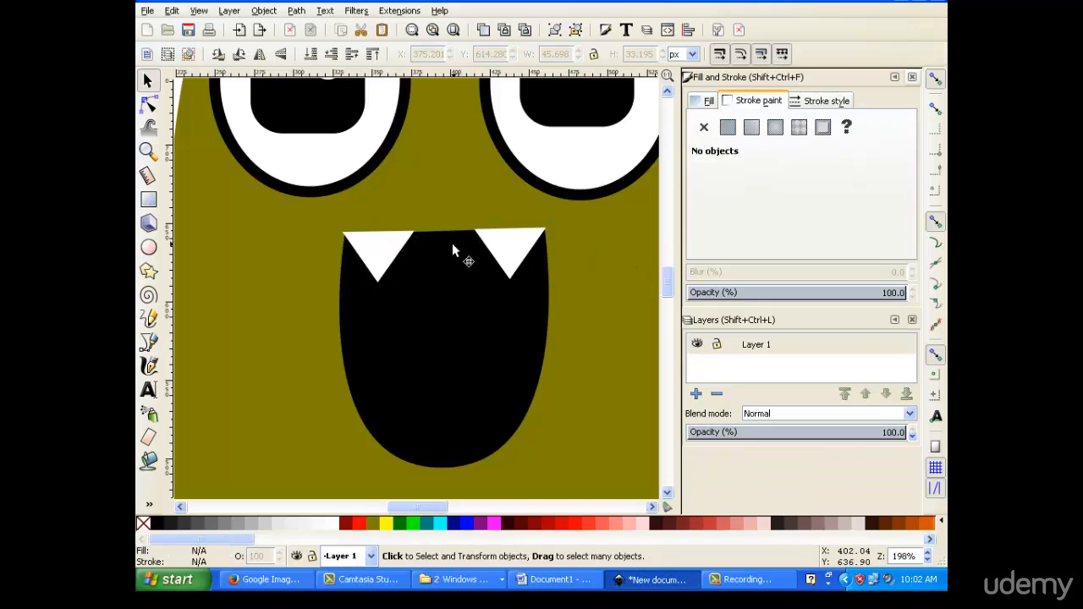
pyautogui.click(374, 254)
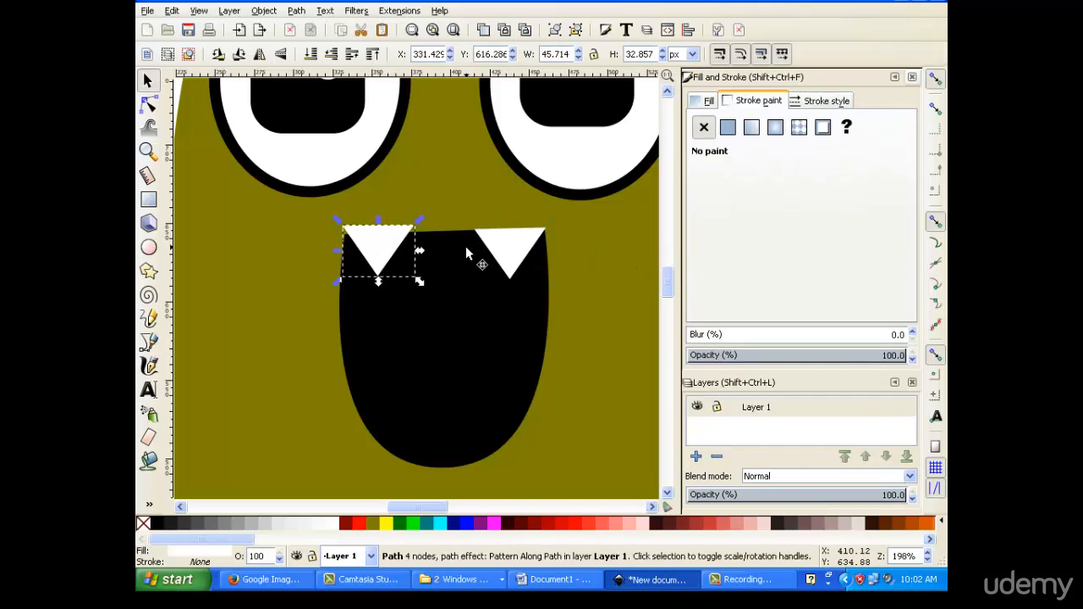
pyautogui.press('Delete')
# Step: Duplicate the right tooth and move the copy 46 px left and 2 px down along the mouth's top edge
pyautogui.rightClick(506, 240)
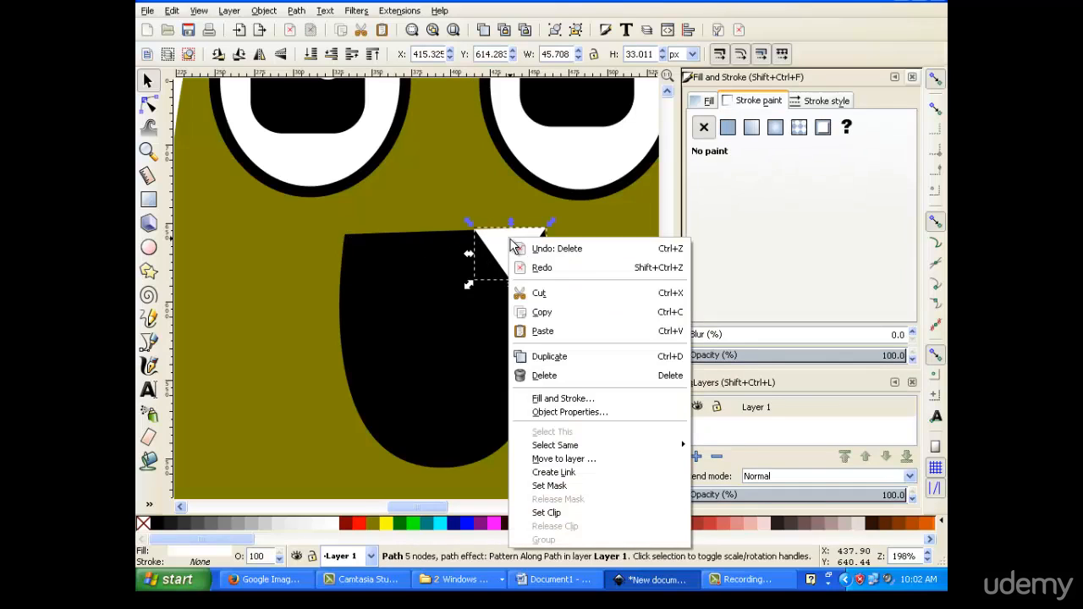
pyautogui.click(536, 356)
pyautogui.press('Left')
pyautogui.press('Left')
pyautogui.press('Left')
pyautogui.press('Left')
pyautogui.press('Left')
pyautogui.press('Left')
pyautogui.press('Left')
pyautogui.press('Left')
pyautogui.press('Left')
pyautogui.press('Left')
pyautogui.press('Left')
pyautogui.press('Left')
pyautogui.press('Left')
pyautogui.press('Left')
pyautogui.press('Left')
pyautogui.press('Left')
pyautogui.press('Left')
pyautogui.press('Left')
pyautogui.press('Left')
pyautogui.press('Left')
pyautogui.press('Down')
pyautogui.press('Left')
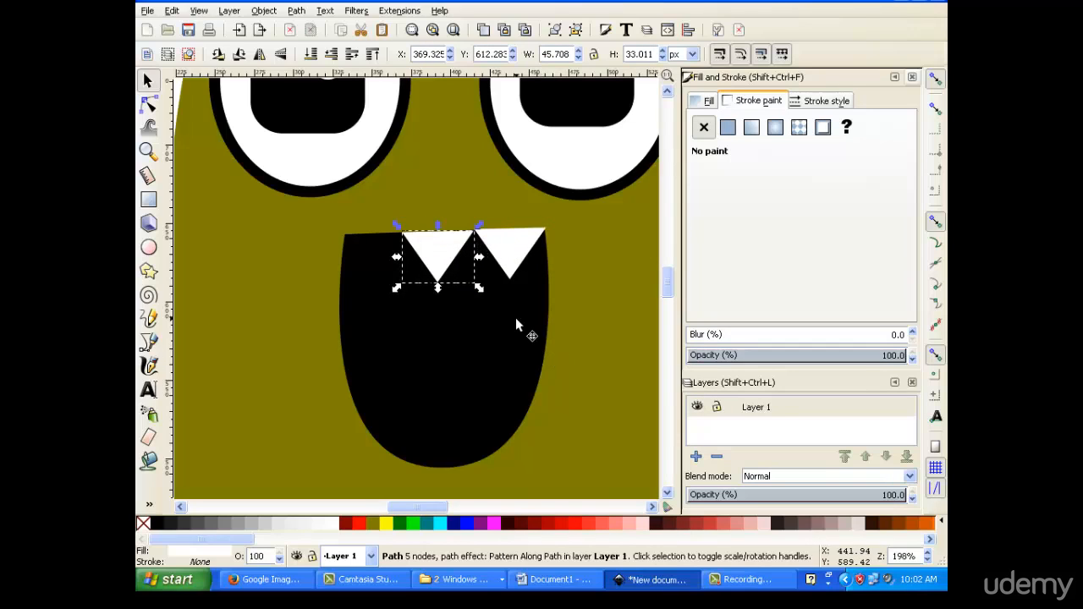
# Step: Duplicate the middle tooth and move the copy 38 px left to the mouth's upper-left corner
pyautogui.rightClick(438, 242)
pyautogui.click(511, 360)
pyautogui.press('Left')
pyautogui.press('Left')
pyautogui.press('Left')
pyautogui.press('Left')
pyautogui.press('Left')
pyautogui.press('Left')
pyautogui.press('Left')
pyautogui.press('Left')
pyautogui.press('Left')
pyautogui.press('Left')
pyautogui.press('Left')
pyautogui.press('Left')
pyautogui.press('Left')
pyautogui.press('Left')
pyautogui.press('Left')
pyautogui.press('Left')
pyautogui.press('Left')
pyautogui.press('Left')
pyautogui.press('Left')
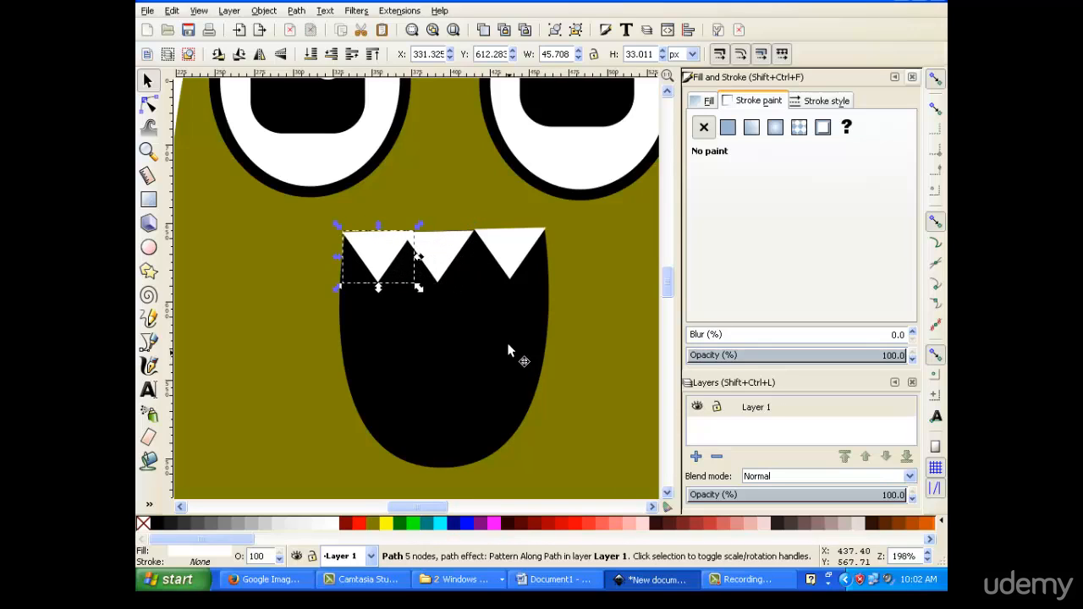
# Step: Shift the middle tooth about 5 px right and 1 px up to sit evenly between the outer teeth
pyautogui.click(451, 254)
pyautogui.press('Up')
pyautogui.press('Down')
pyautogui.press('Right')
pyautogui.press('Right')
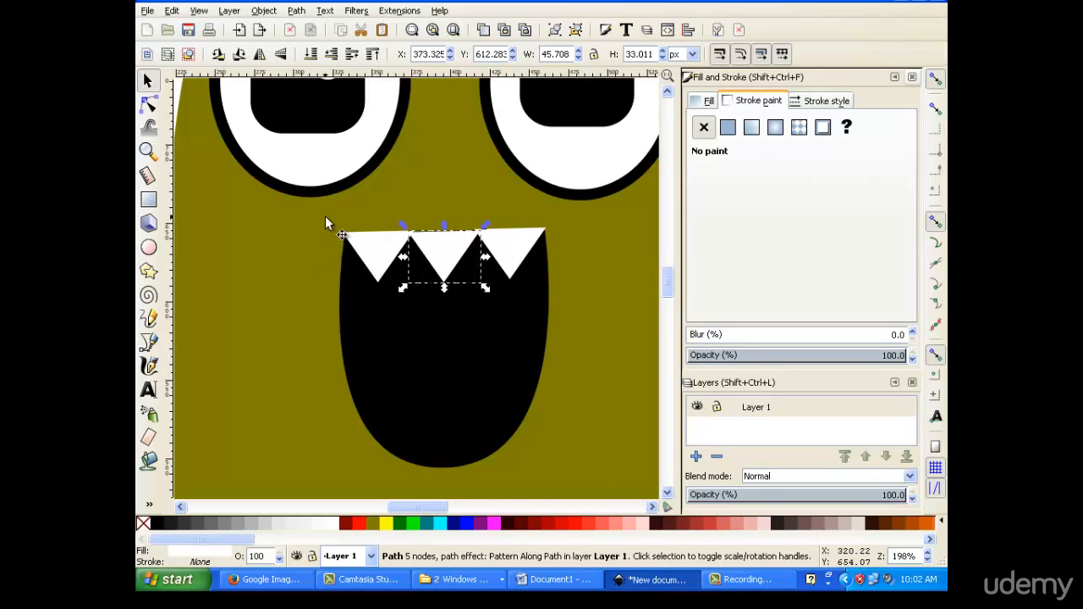
pyautogui.press('+')
pyautogui.press('+')
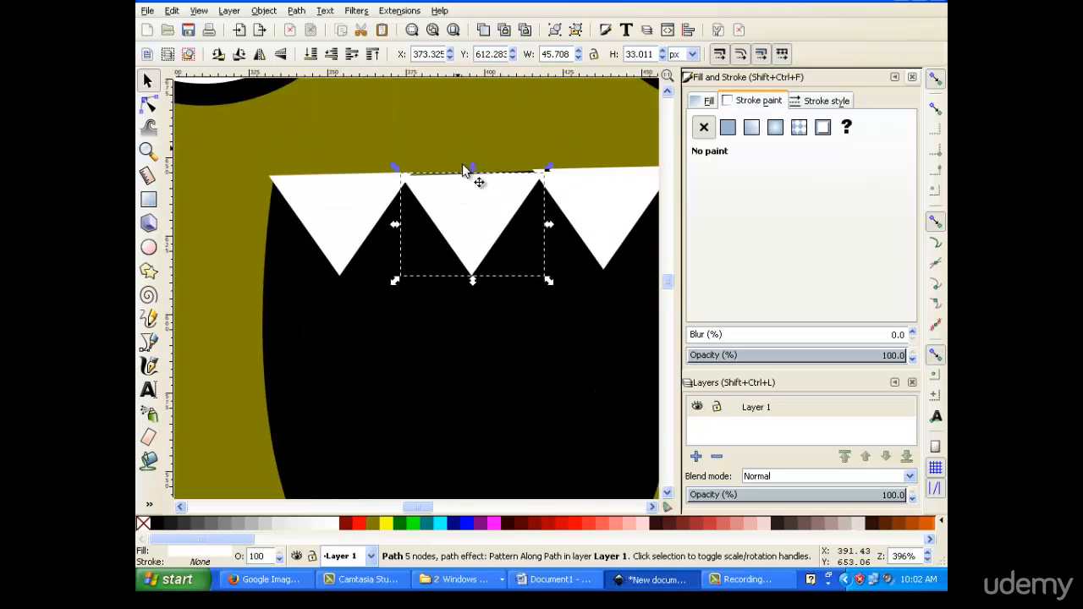
pyautogui.click(479, 199)
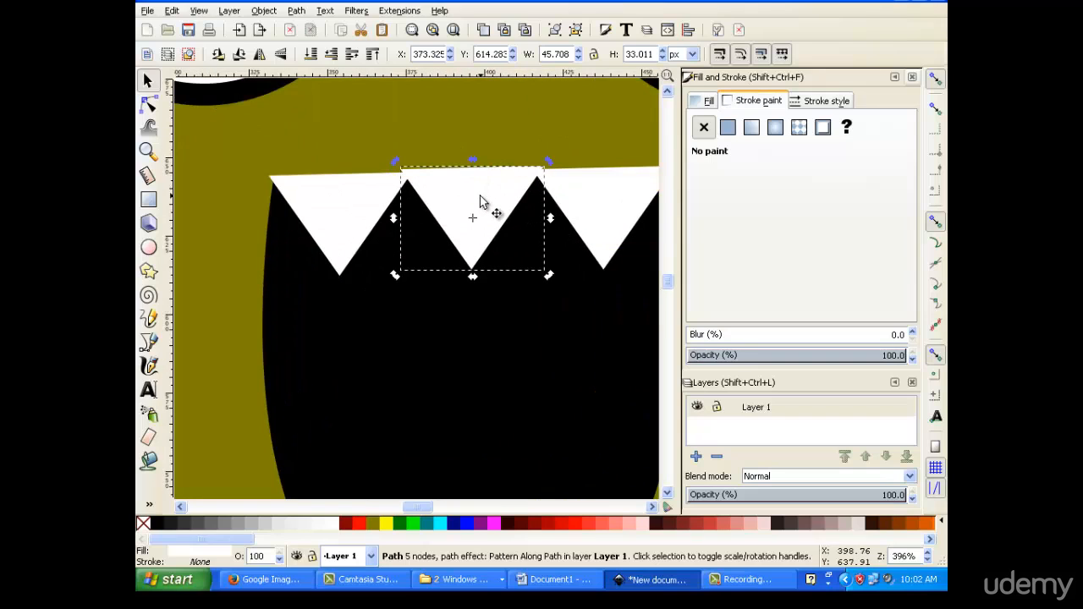
pyautogui.moveTo(477, 203); pyautogui.dragTo(479, 203)
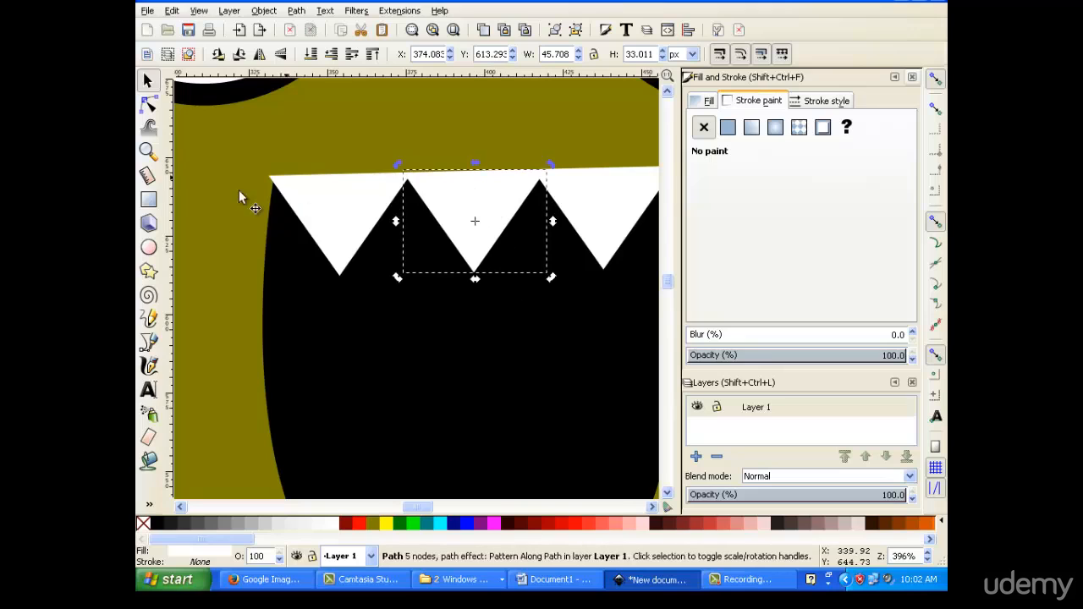
# Step: Narrow the left tooth from its outer side to about 44.4 px so it stays inside the mouth
pyautogui.click(310, 217)
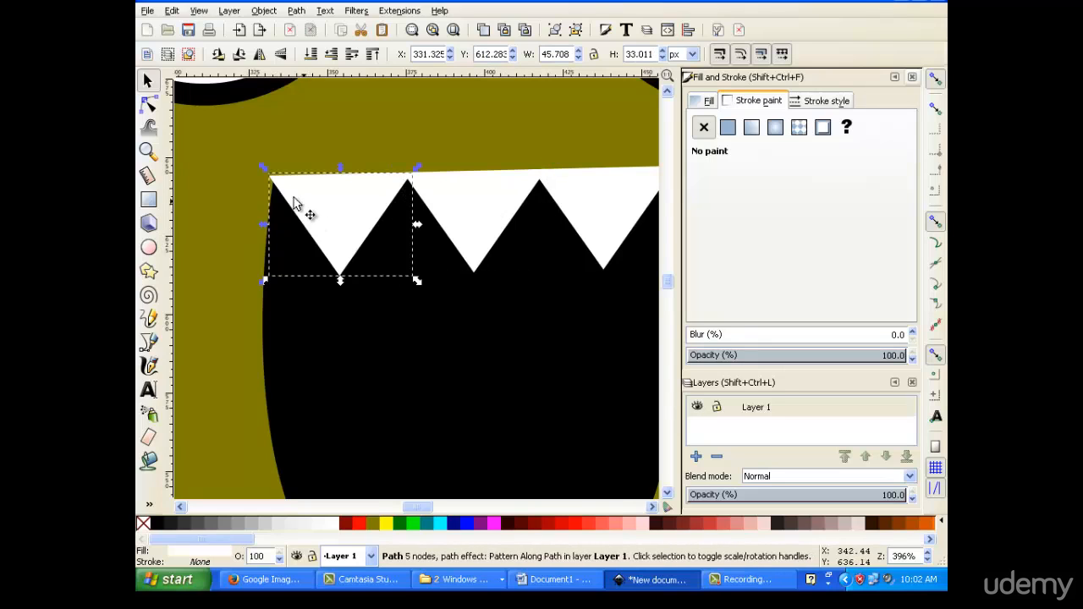
pyautogui.moveTo(265, 227); pyautogui.dragTo(266, 223)
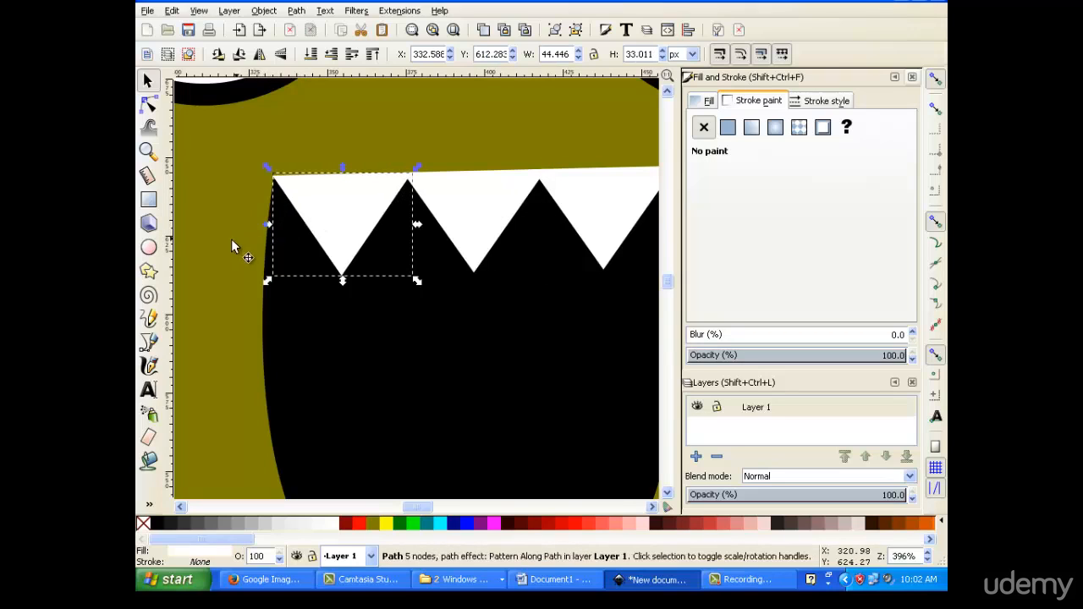
pyautogui.click(250, 245)
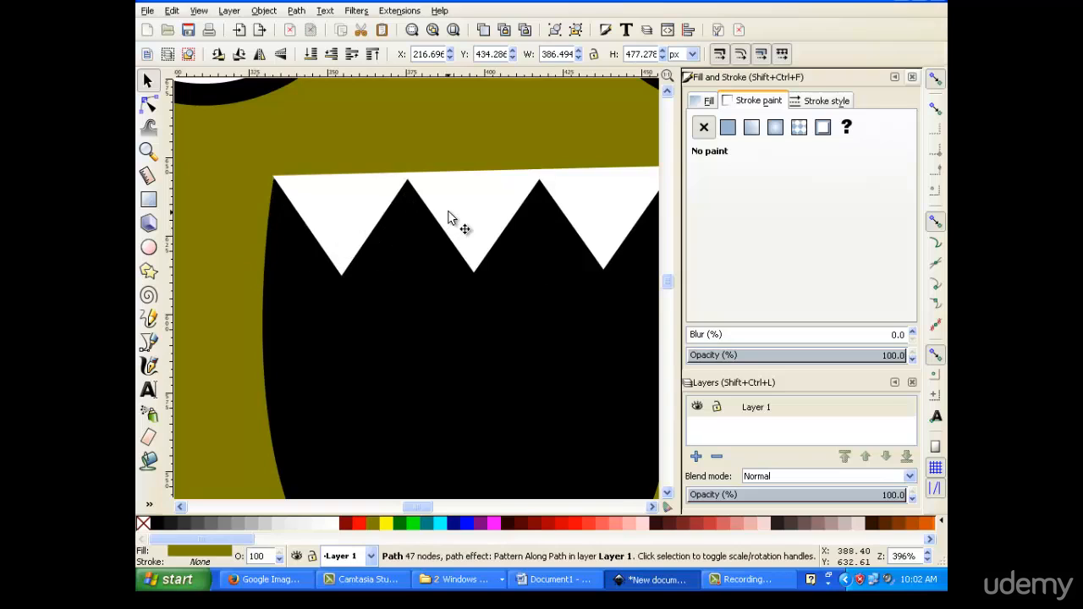
# Step: Check how the three teeth fit along the mouth's top edge, up close and within the whole character
pyautogui.click(354, 213)
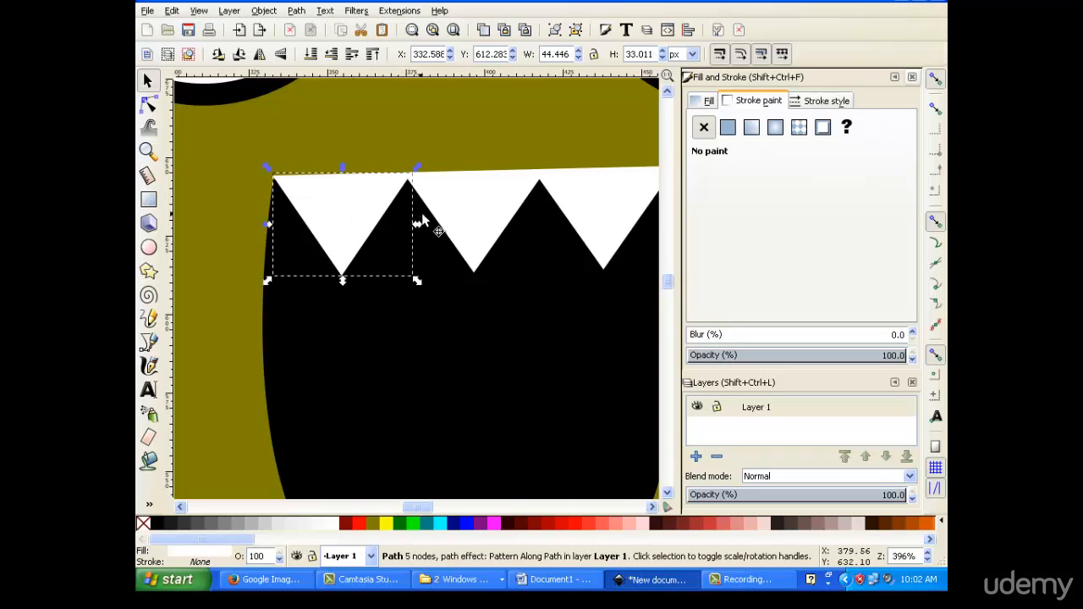
pyautogui.keyDown('shift'); pyautogui.click(476, 225); pyautogui.keyUp('shift')
pyautogui.keyDown('shift'); pyautogui.click(590, 214); pyautogui.keyUp('shift')
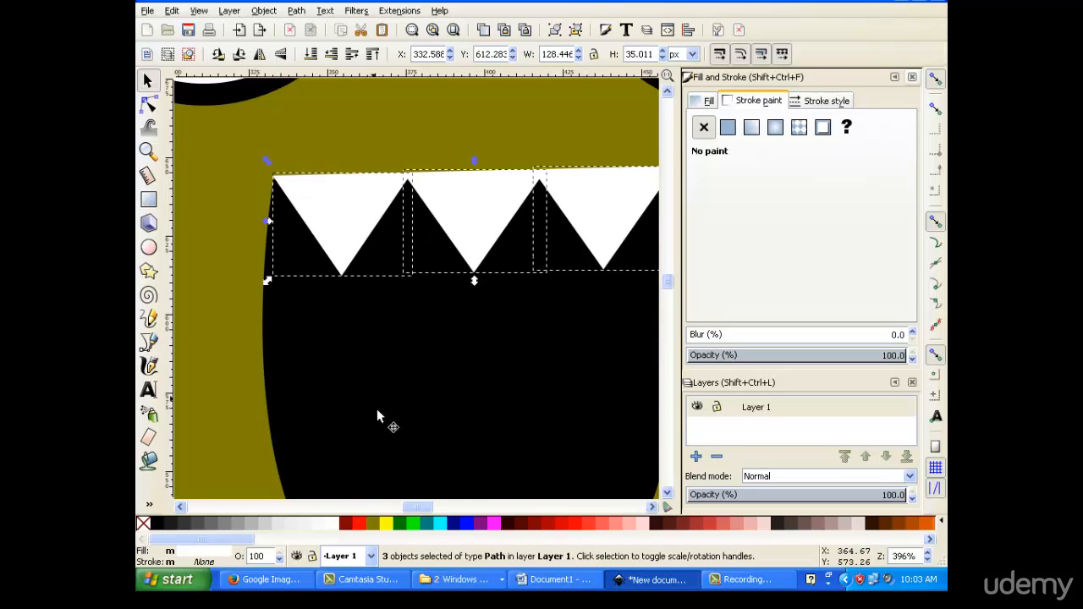
pyautogui.moveTo(425, 506)
pyautogui.mouseDown()
pyautogui.moveTo(435, 508)
pyautogui.moveTo(411, 500)
pyautogui.moveTo(423, 501)
pyautogui.mouseUp()
pyautogui.click(414, 373)
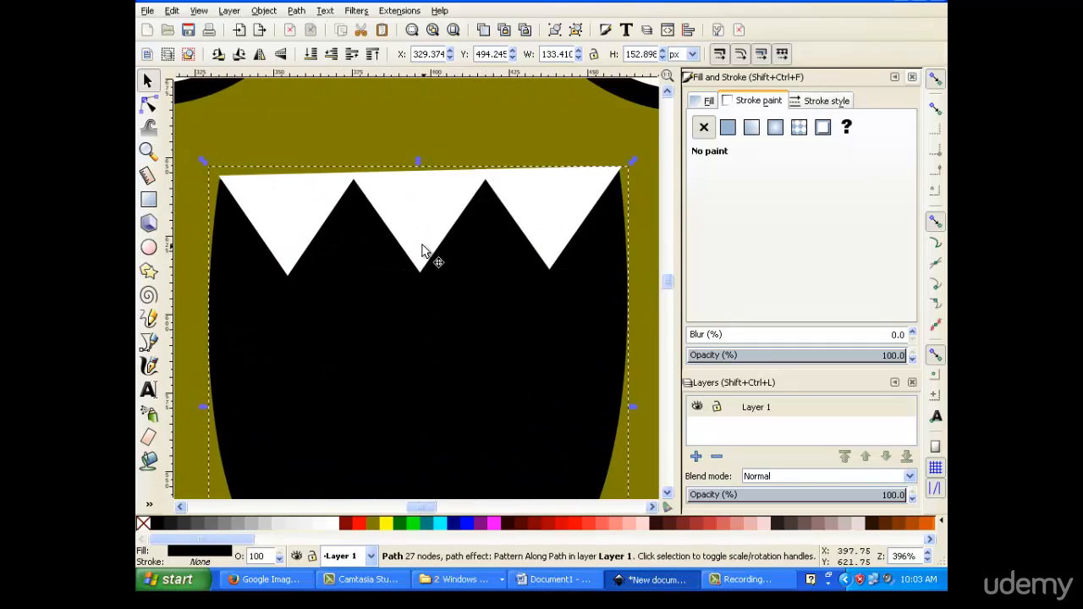
pyautogui.click(302, 222)
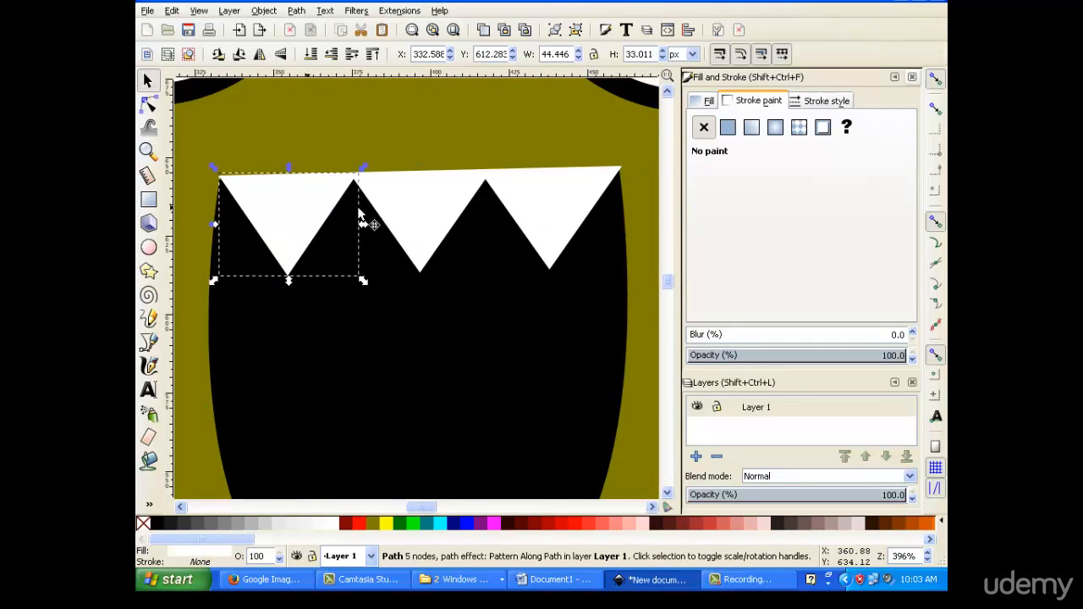
pyautogui.keyDown('shift'); pyautogui.click(415, 214); pyautogui.keyUp('shift')
pyautogui.click(541, 215)
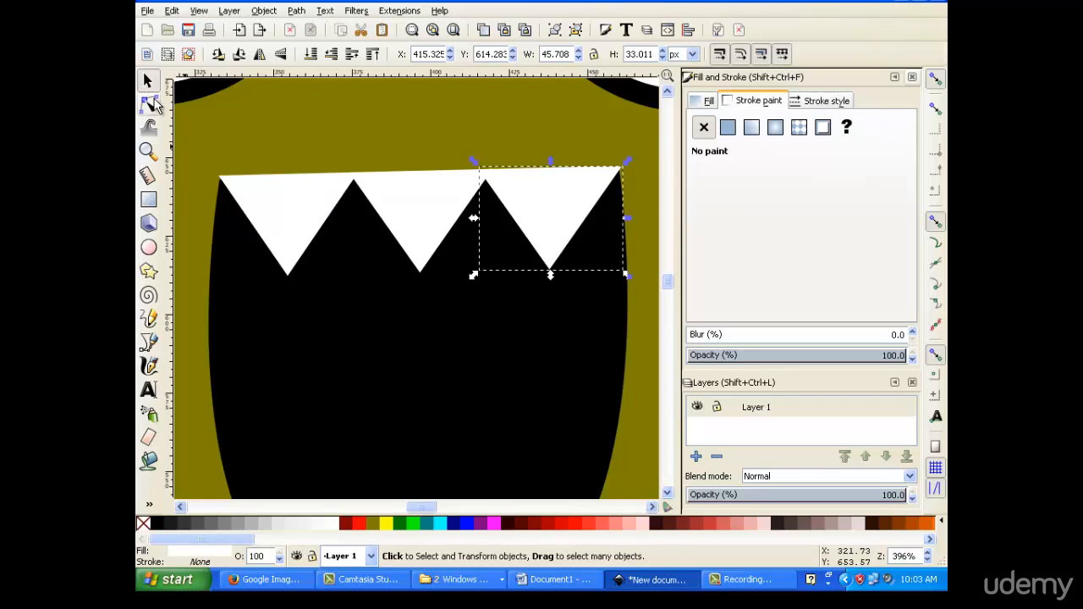
pyautogui.press('-')
pyautogui.press('-')
pyautogui.press('-')
pyautogui.press('-')
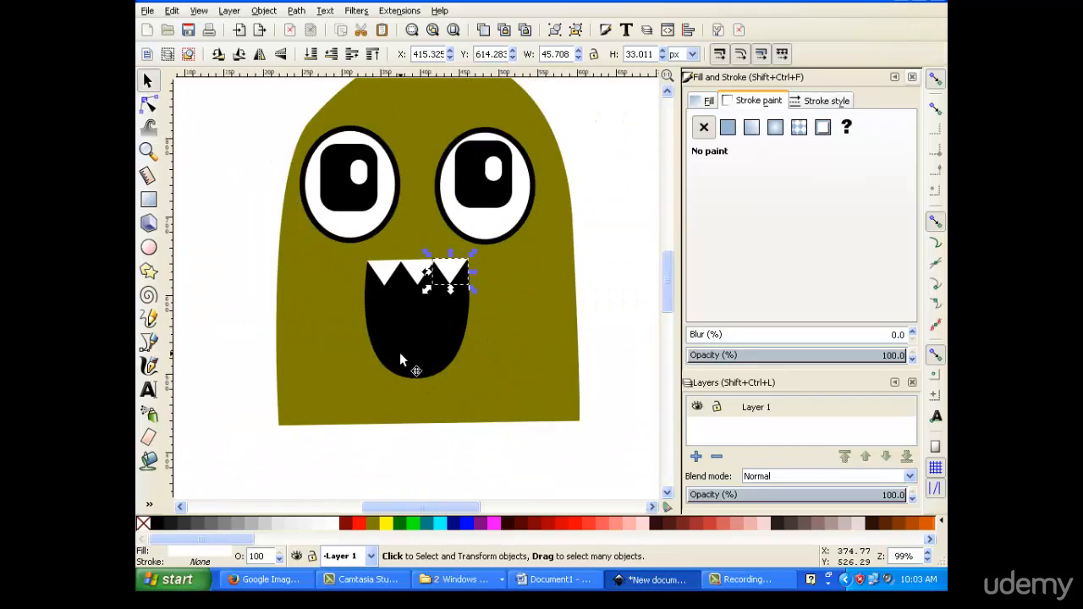
pyautogui.click(420, 365)
pyautogui.click(403, 457)
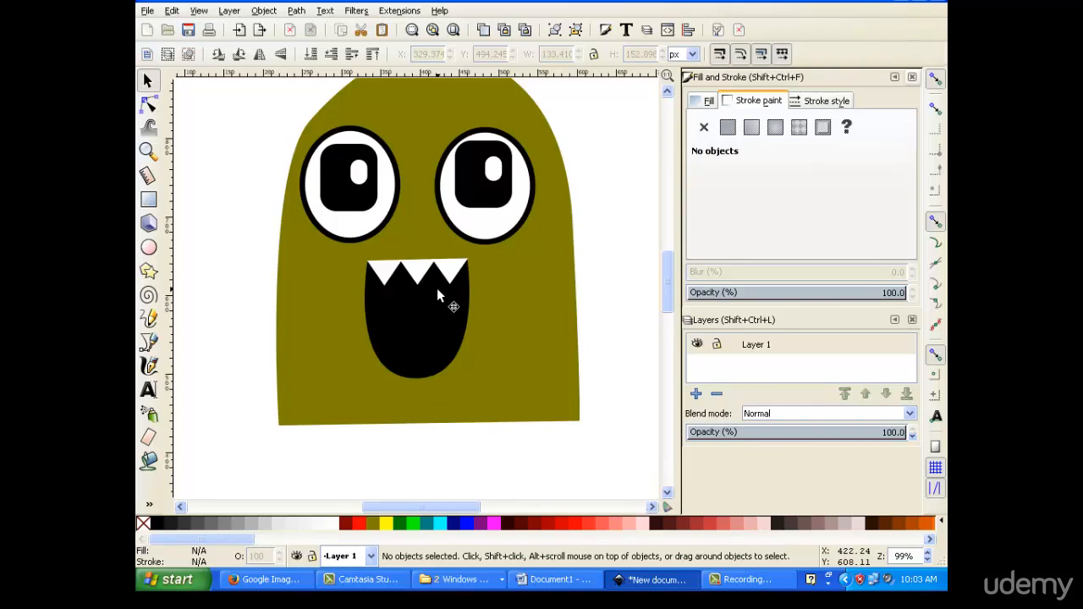
pyautogui.scroll(3, 433, 297)
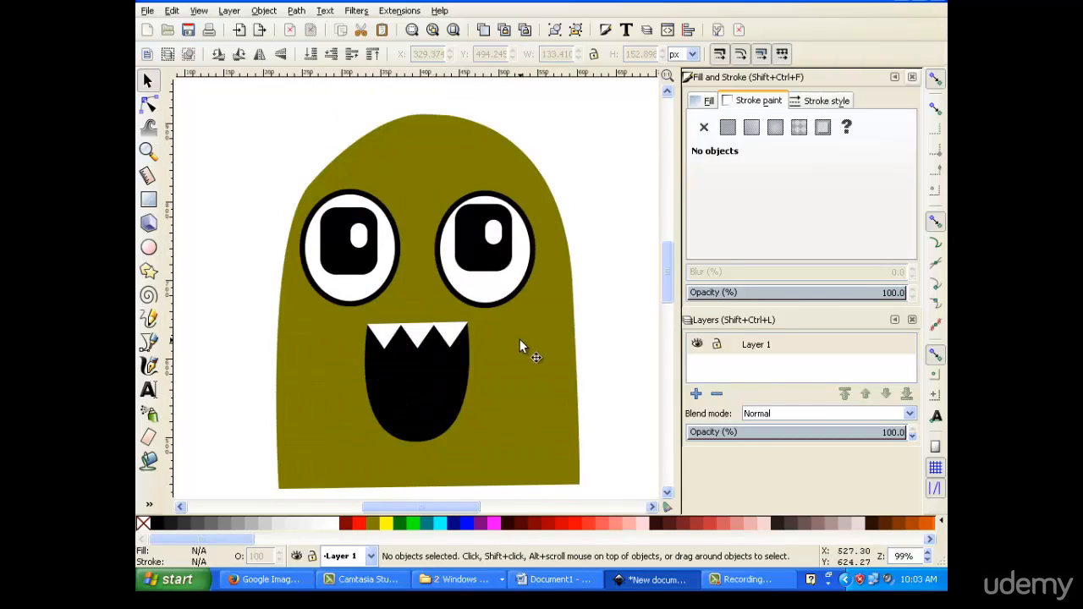
# Step: Give the olive body a solid black outline and set its stroke width to 6.9 px
pyautogui.click(520, 340)
pyautogui.scroll(-4, 518, 329)
pyautogui.scroll(4, 519, 320)
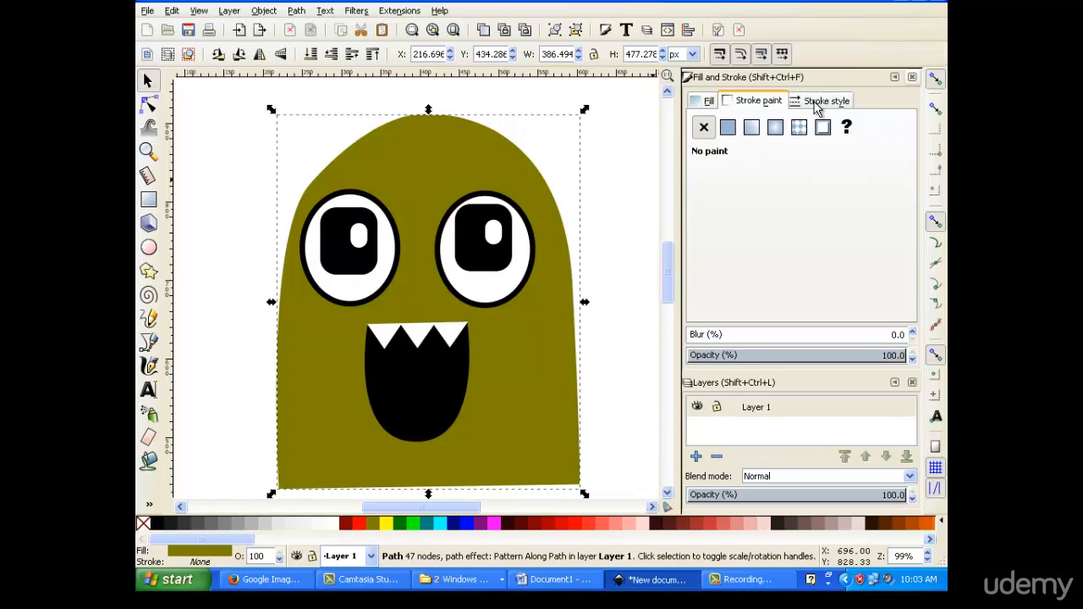
pyautogui.click(728, 128)
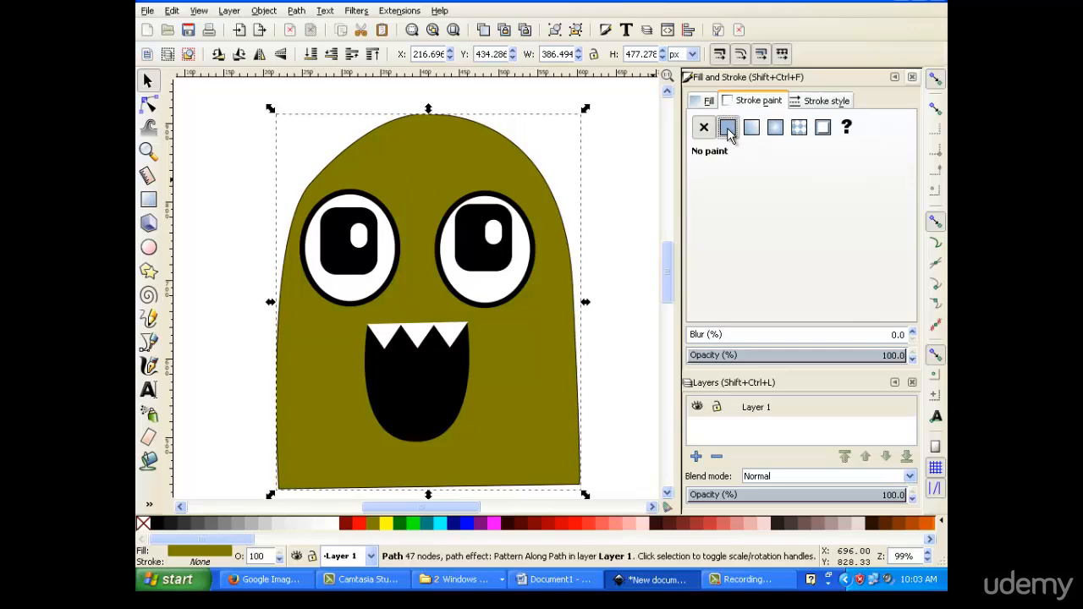
pyautogui.click(806, 101)
pyautogui.click(810, 121)
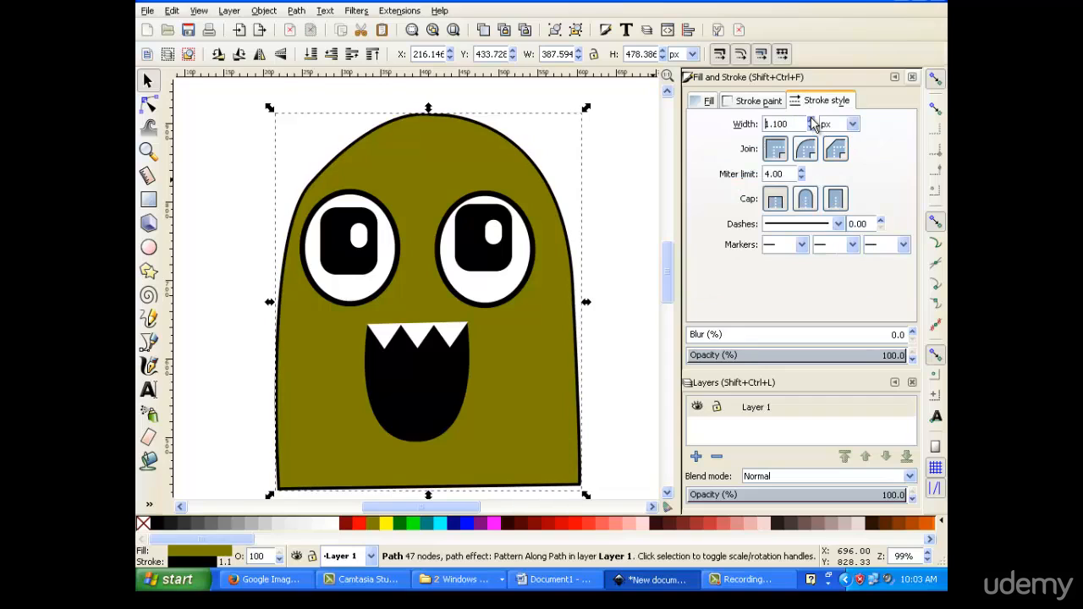
pyautogui.click(812, 124)
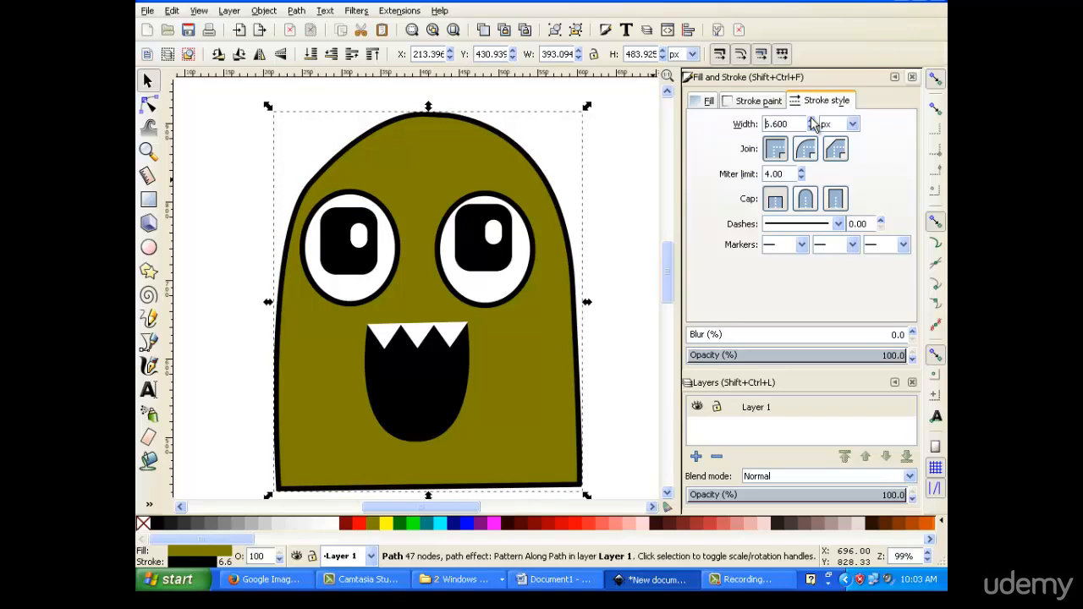
pyautogui.click(812, 124)
pyautogui.click(812, 124)
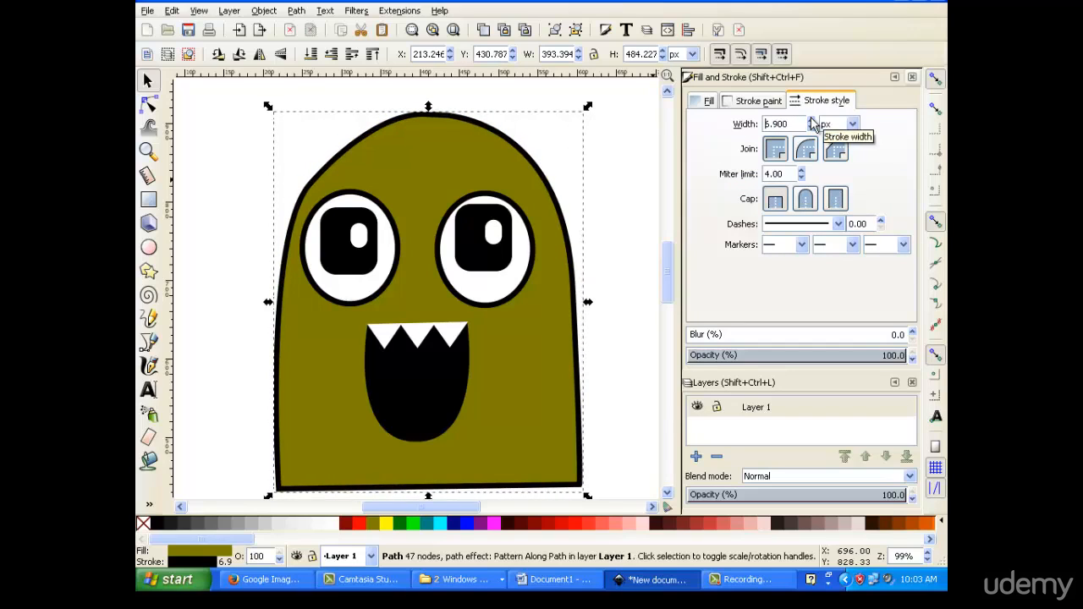
# Step: Slightly adjust the curve handle of the body's upper-left shoulder node to refine the arched outline
pyautogui.scroll(-6, 496, 261)
pyautogui.scroll(4, 498, 245)
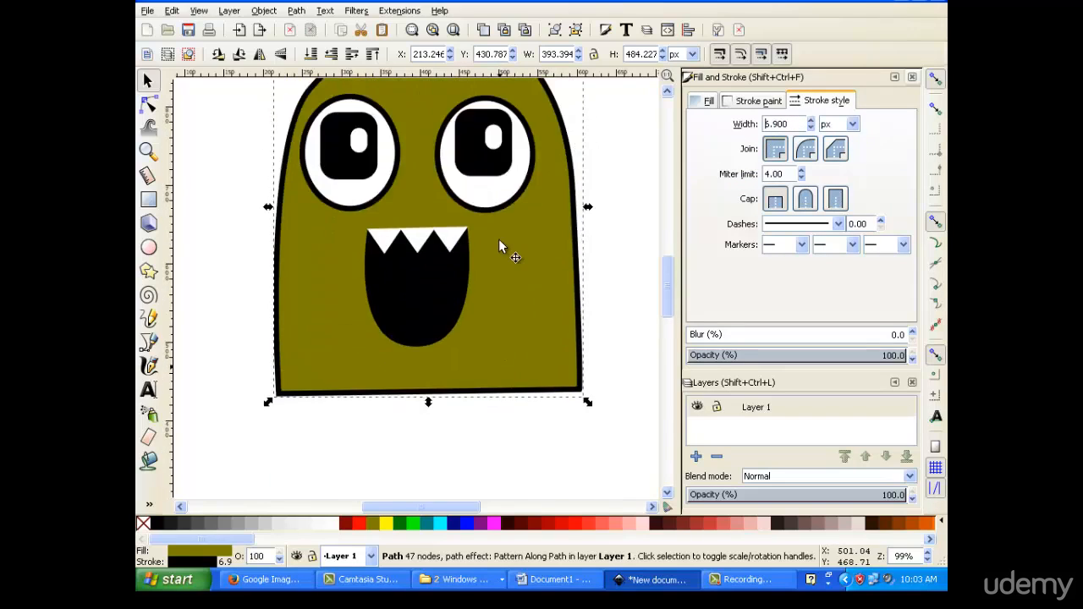
pyautogui.scroll(3, 499, 245)
pyautogui.press('n')
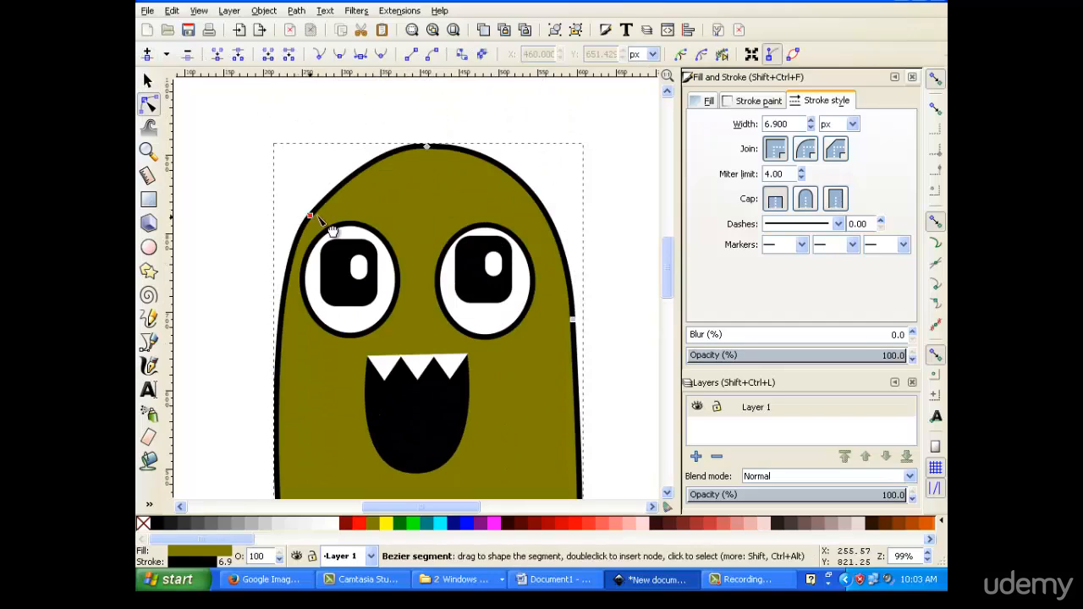
pyautogui.click(311, 217)
pyautogui.moveTo(338, 172); pyautogui.dragTo(335, 172)
pyautogui.scroll(-3, 618, 242)
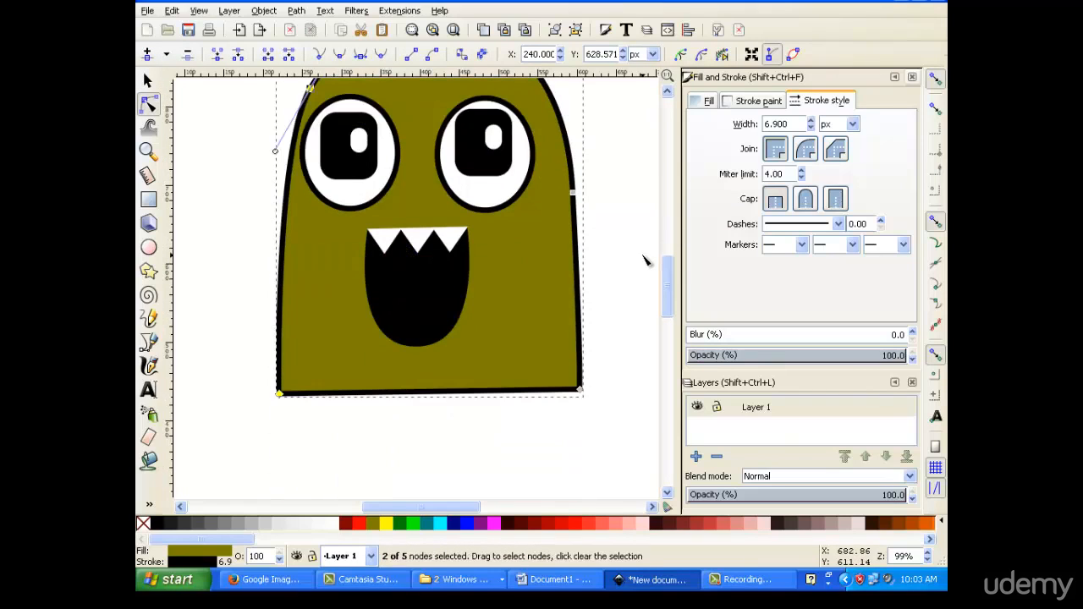
pyautogui.click(643, 256)
pyautogui.scroll(4, 568, 254)
pyautogui.scroll(-3, 572, 244)
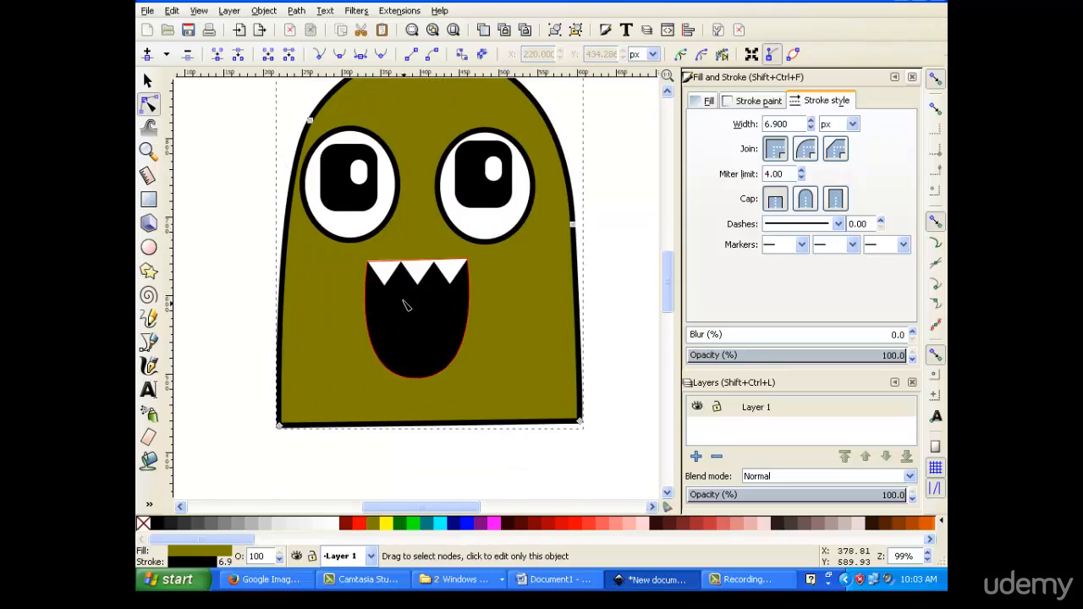
# Step: Select all three white teeth along the mouth's top edge and duplicate them
pyautogui.click(390, 273)
pyautogui.keyDown('shift'); pyautogui.click(428, 274); pyautogui.keyUp('shift')
pyautogui.rightClick(455, 278)
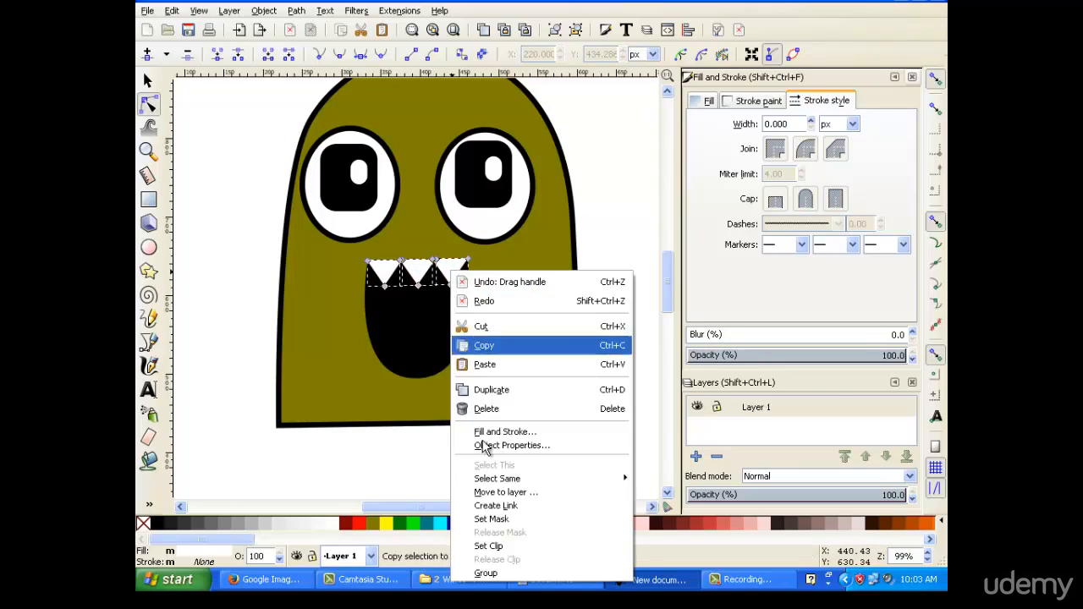
pyautogui.click(518, 389)
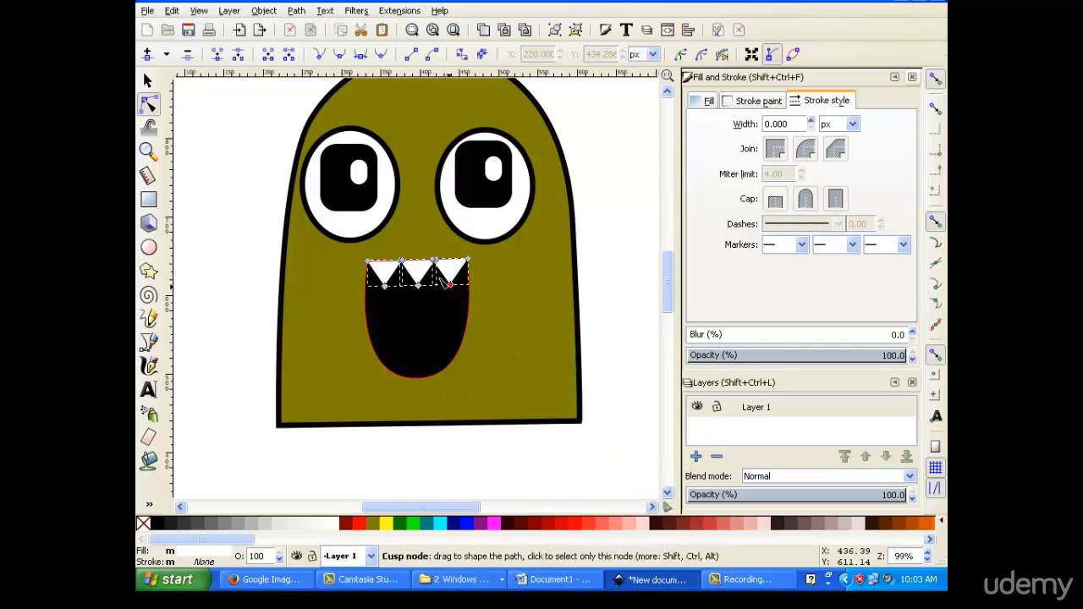
pyautogui.rightClick(421, 278)
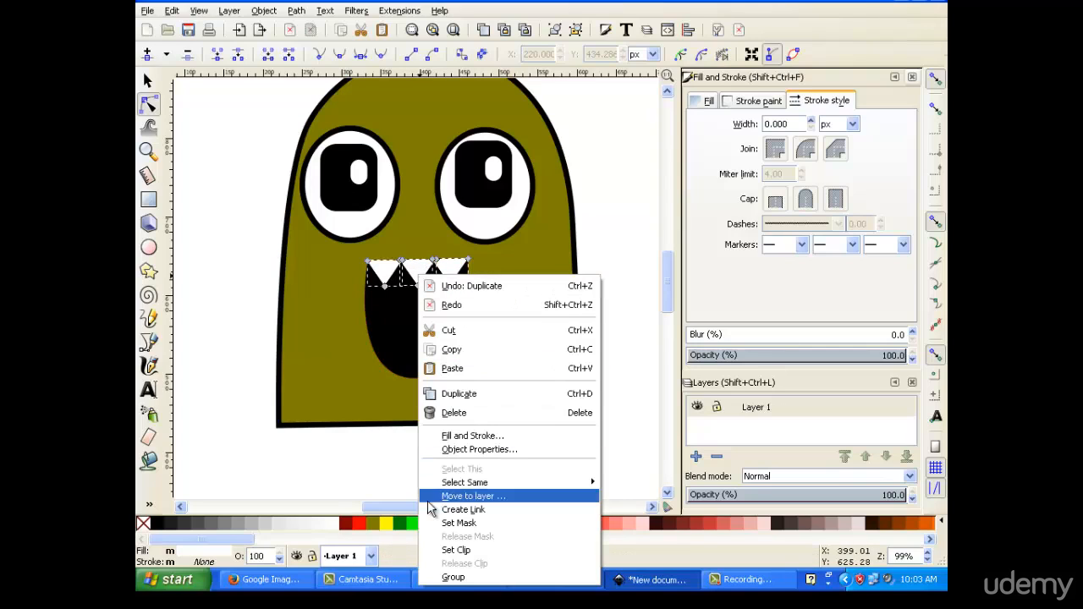
pyautogui.click(212, 166)
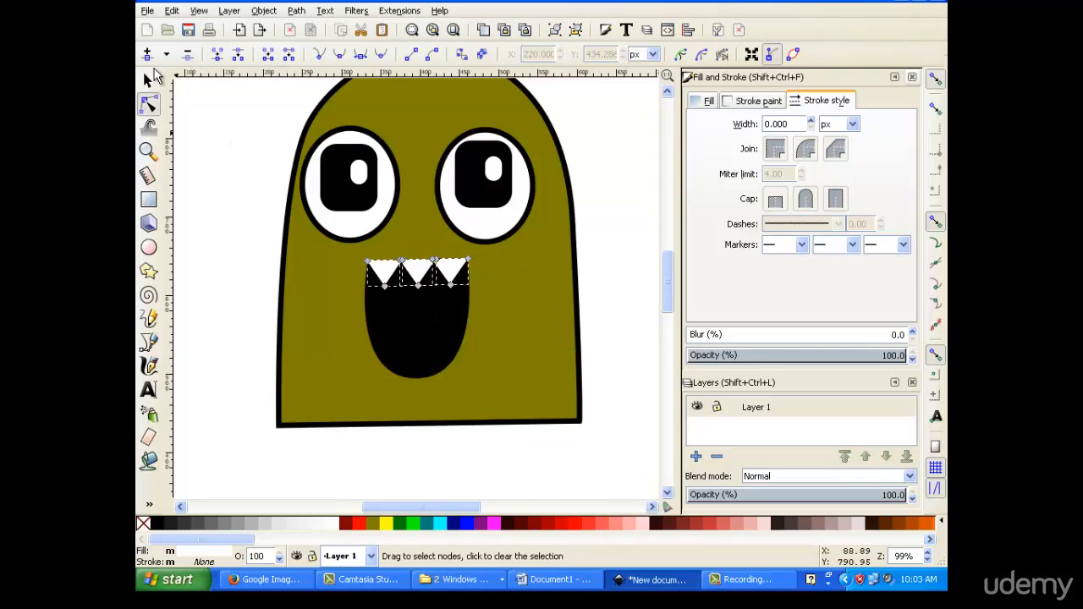
pyautogui.click(147, 81)
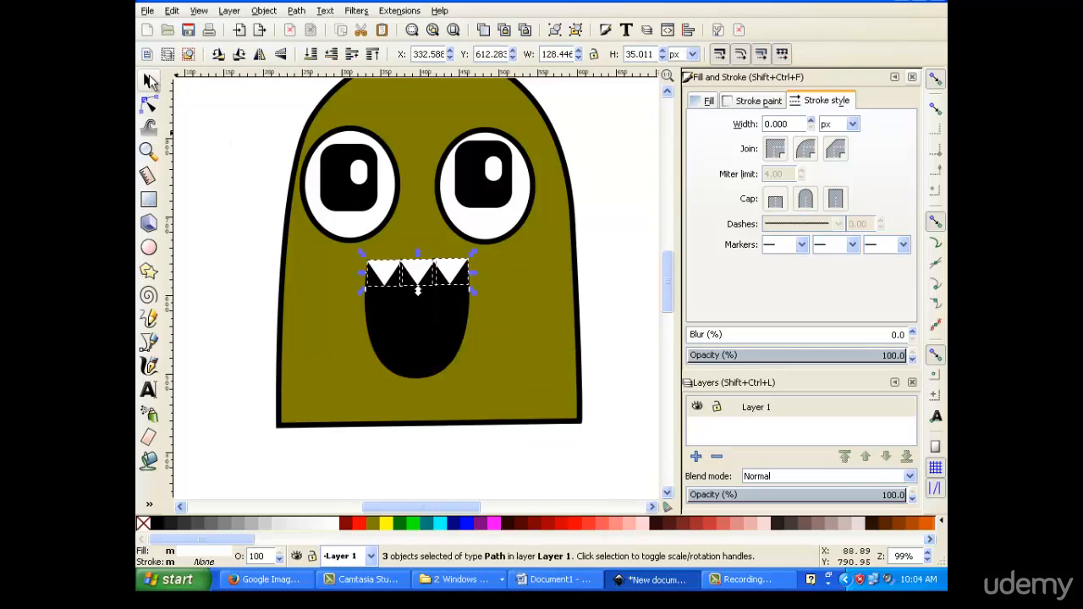
# Step: Flip the duplicated teeth vertically and move them to the mouth's bottom edge at X 330.588, Y 494.283 px
pyautogui.click(264, 61)
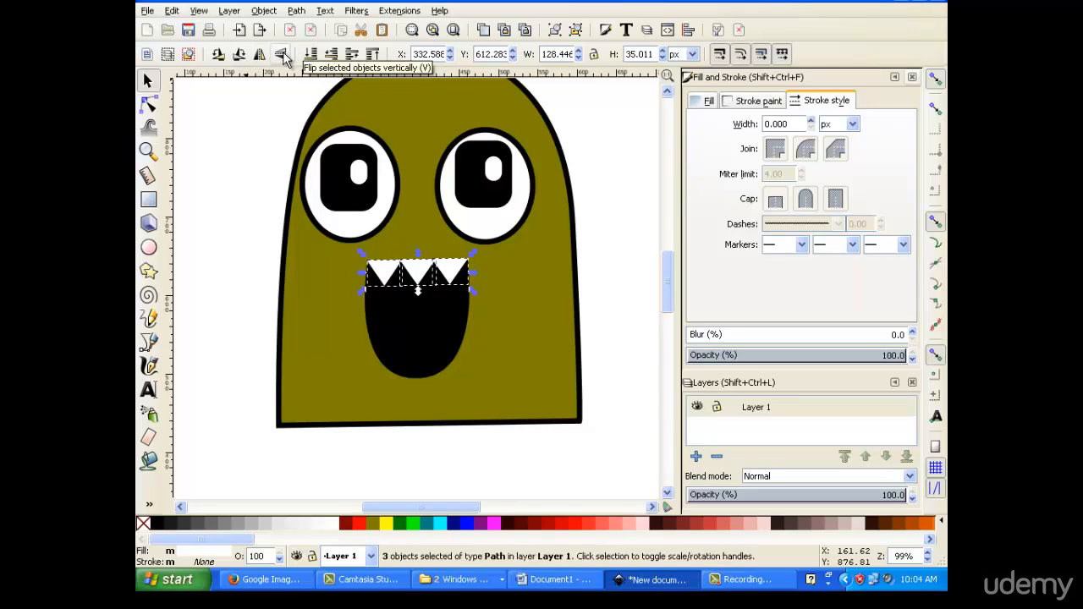
pyautogui.click(280, 54)
pyautogui.press('Down')
pyautogui.press('Down')
pyautogui.press('Down')
pyautogui.press('Down')
pyautogui.press('Down')
pyautogui.press('Down')
pyautogui.press('Down')
pyautogui.press('Down')
pyautogui.press('Down')
pyautogui.press('Down')
pyautogui.press('Down')
pyautogui.press('Down')
pyautogui.press('Down')
pyautogui.press('Down')
pyautogui.press('Down')
pyautogui.press('Down')
pyautogui.press('Down')
pyautogui.press('Down')
pyautogui.press('Down')
pyautogui.press('Down')
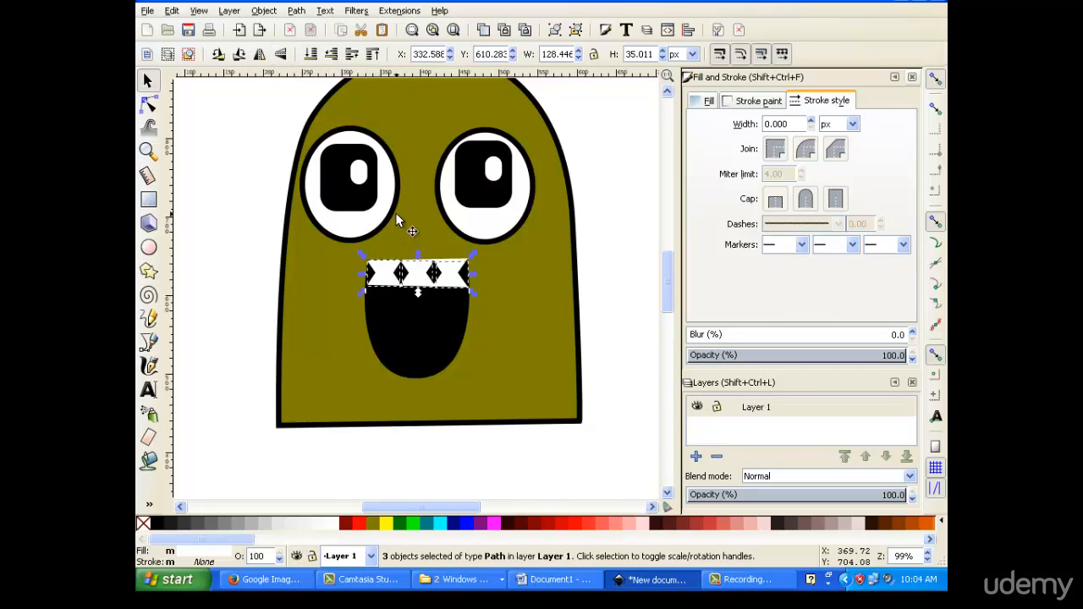
pyautogui.press('Down')
pyautogui.press('Down')
pyautogui.press('Down')
pyautogui.press('Down')
pyautogui.press('Down')
pyautogui.press('Down')
pyautogui.press('Down')
pyautogui.press('Down')
pyautogui.press('Down')
pyautogui.press('Down')
pyautogui.press('Down')
pyautogui.press('Down')
pyautogui.press('Down')
pyautogui.press('Down')
pyautogui.press('Down')
pyautogui.press('Down')
pyautogui.press('Down')
pyautogui.press('Down')
pyautogui.press('Down')
pyautogui.press('Down')
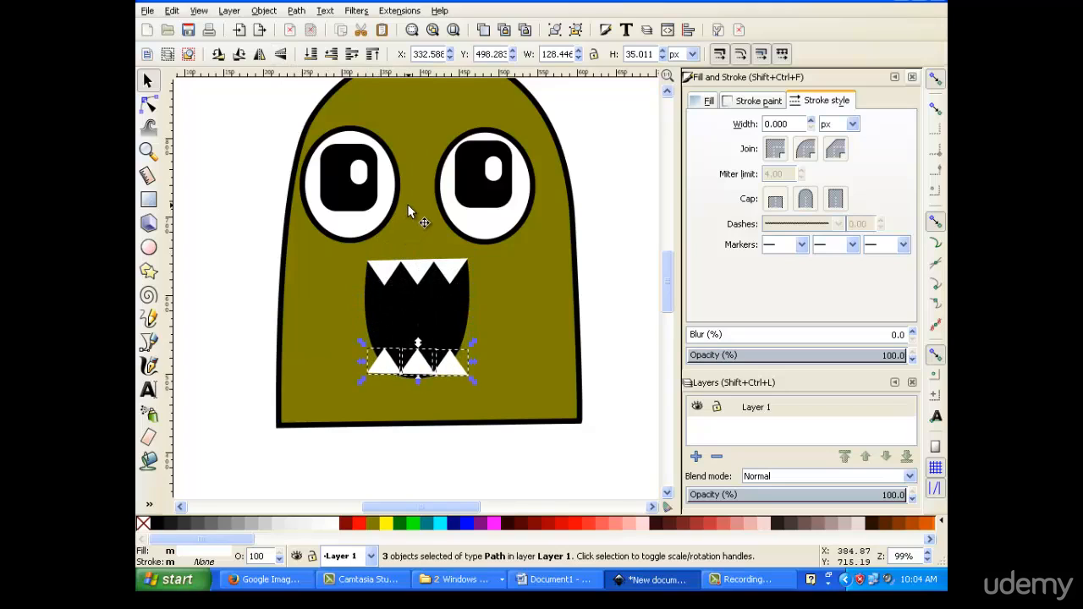
pyautogui.press('Left')
pyautogui.press('Down')
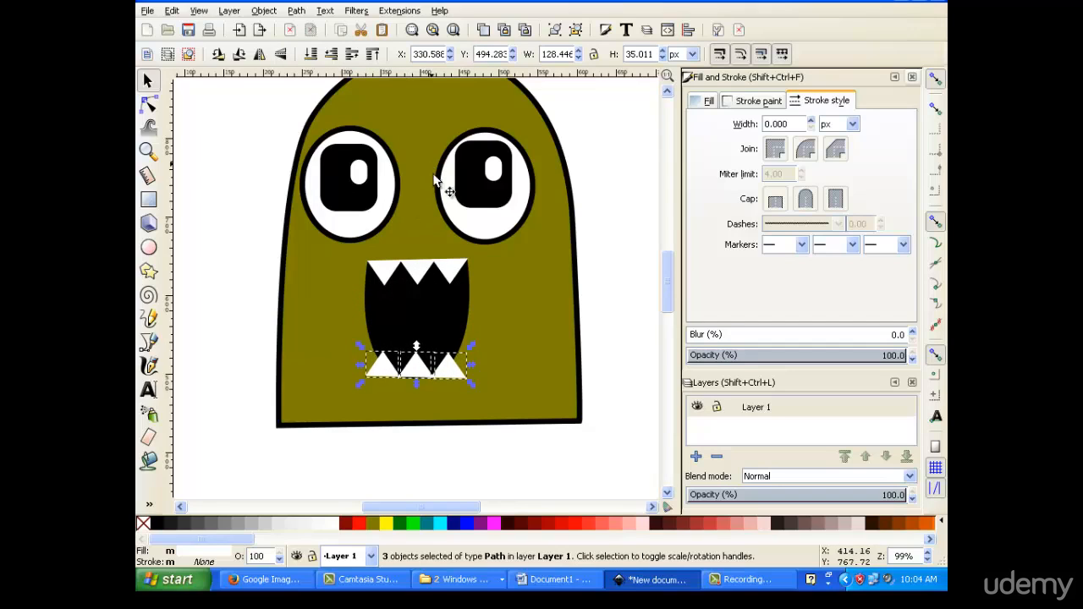
pyautogui.click(592, 280)
# Step: Pull the lower right tooth's outer base corner in to about X 452.5, Y 521.6 px and make that node smooth
pyautogui.scroll(5, 447, 314)
pyautogui.scroll(-7, 449, 307)
pyautogui.scroll(2, 454, 291)
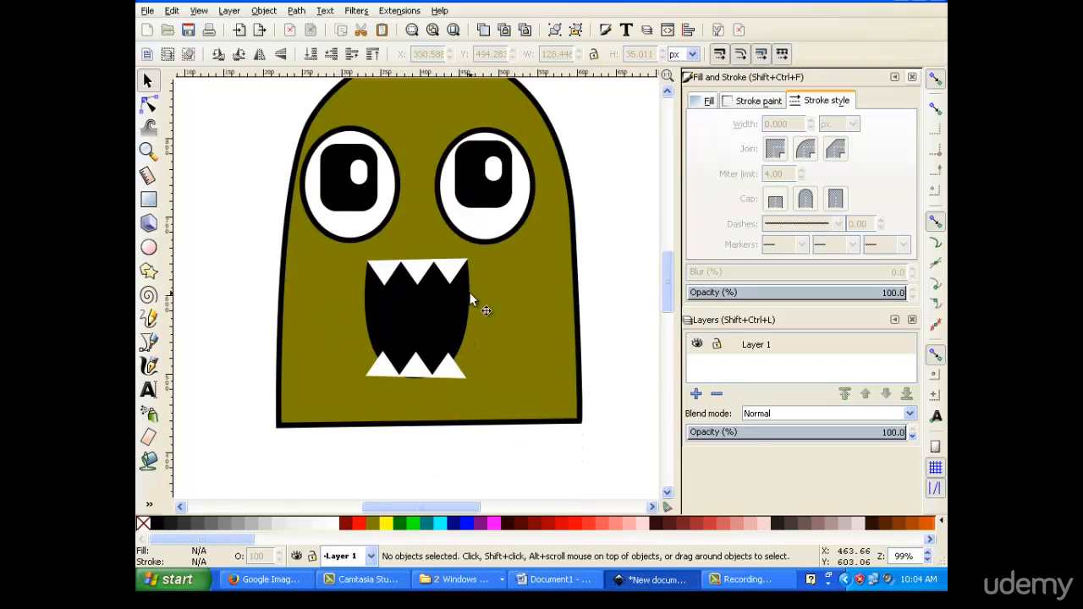
pyautogui.keyDown('ctrl'); pyautogui.scroll(2, 471, 298); pyautogui.keyUp('ctrl')
pyautogui.click(474, 451)
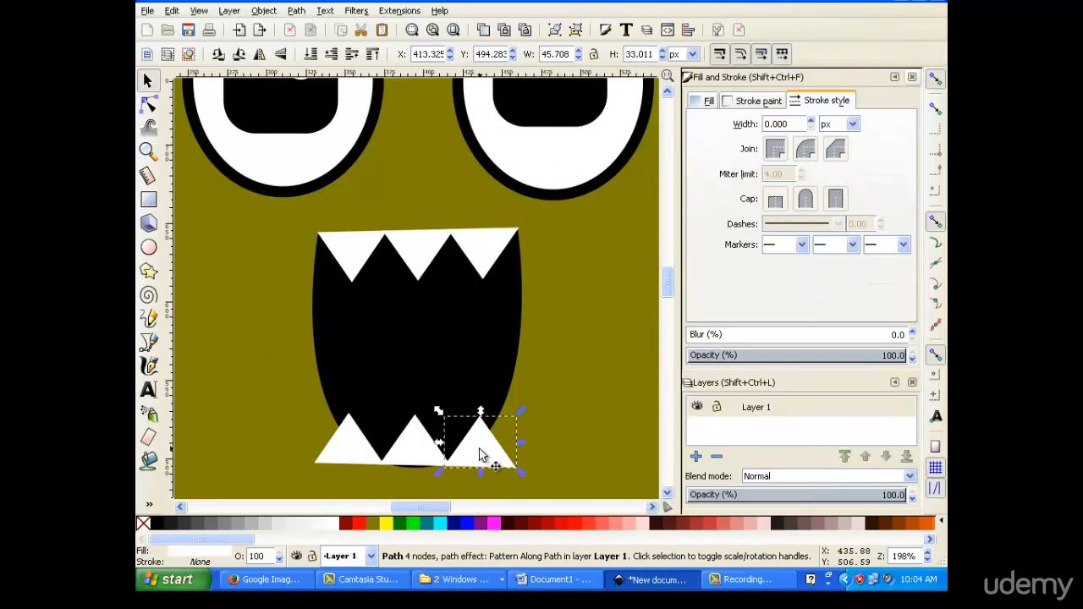
pyautogui.press('n')
pyautogui.moveTo(516, 469); pyautogui.dragTo(492, 427)
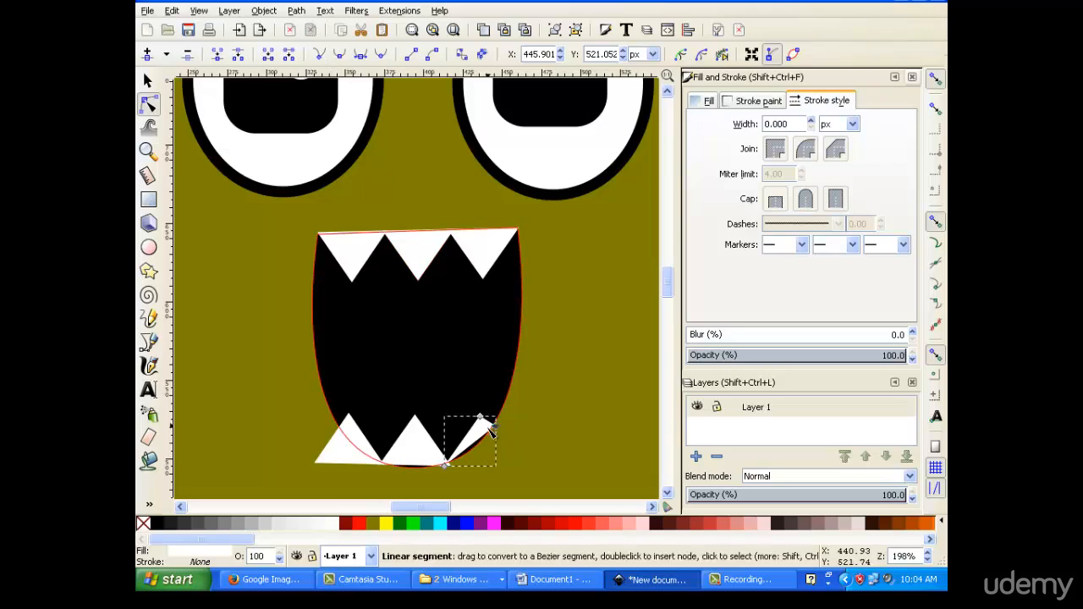
pyautogui.moveTo(488, 428); pyautogui.dragTo(505, 430)
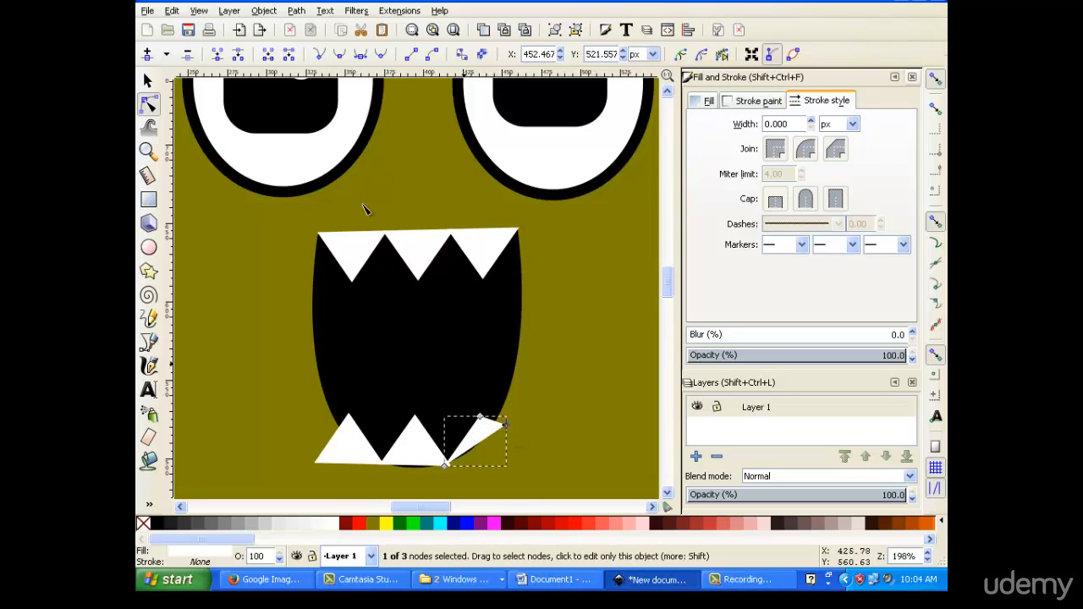
pyautogui.click(340, 56)
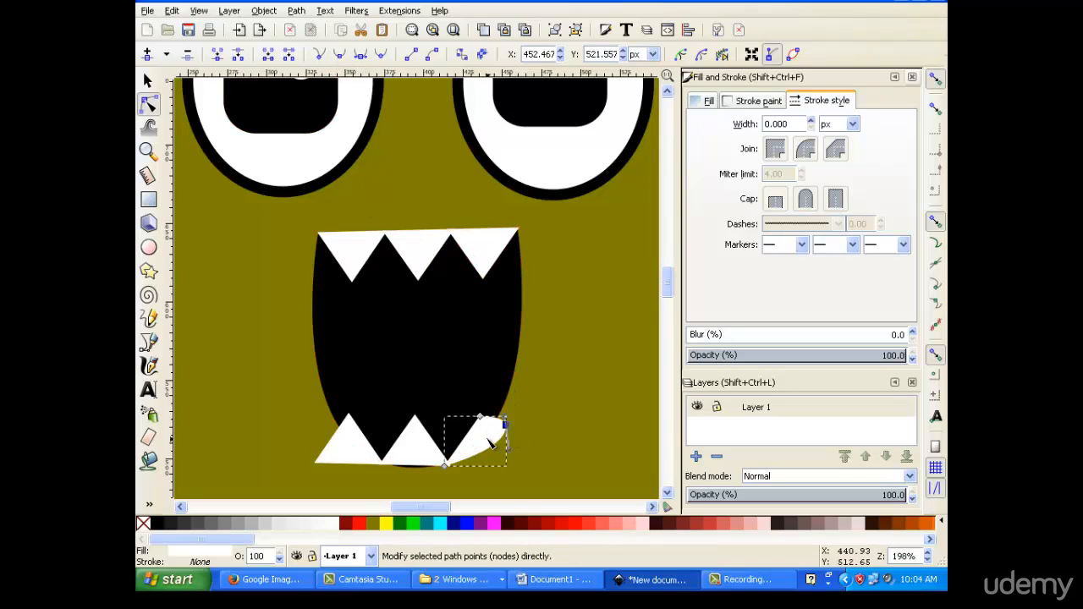
# Step: Nudge the lower right tooth's smooth outer node up and left to about X 446.5, Y 529.6 px
pyautogui.press('Up')
pyautogui.press('Up')
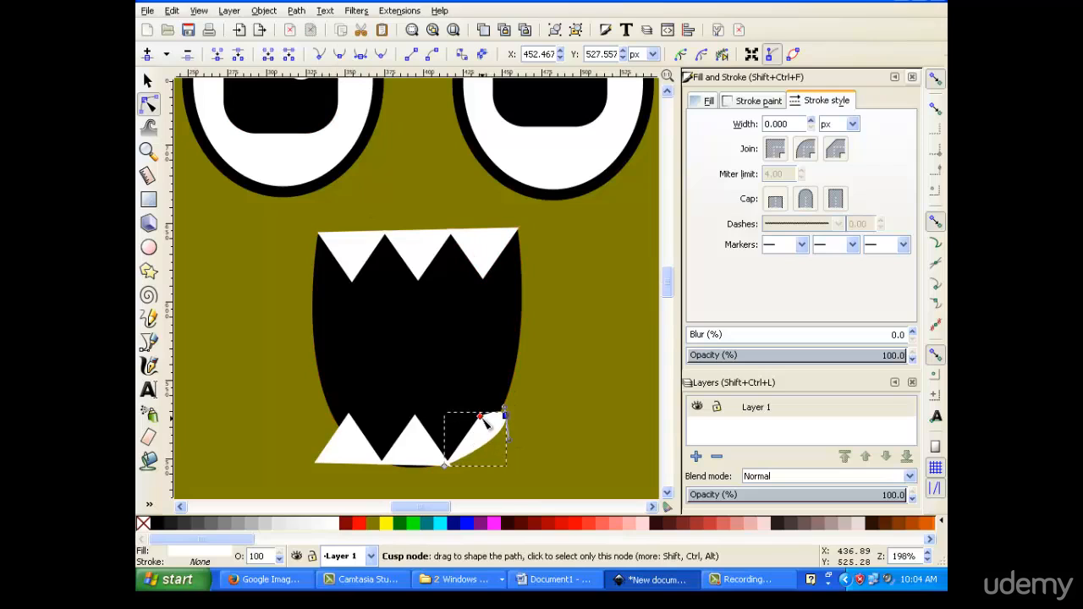
pyautogui.press('Left')
pyautogui.press('Left')
pyautogui.press('Left')
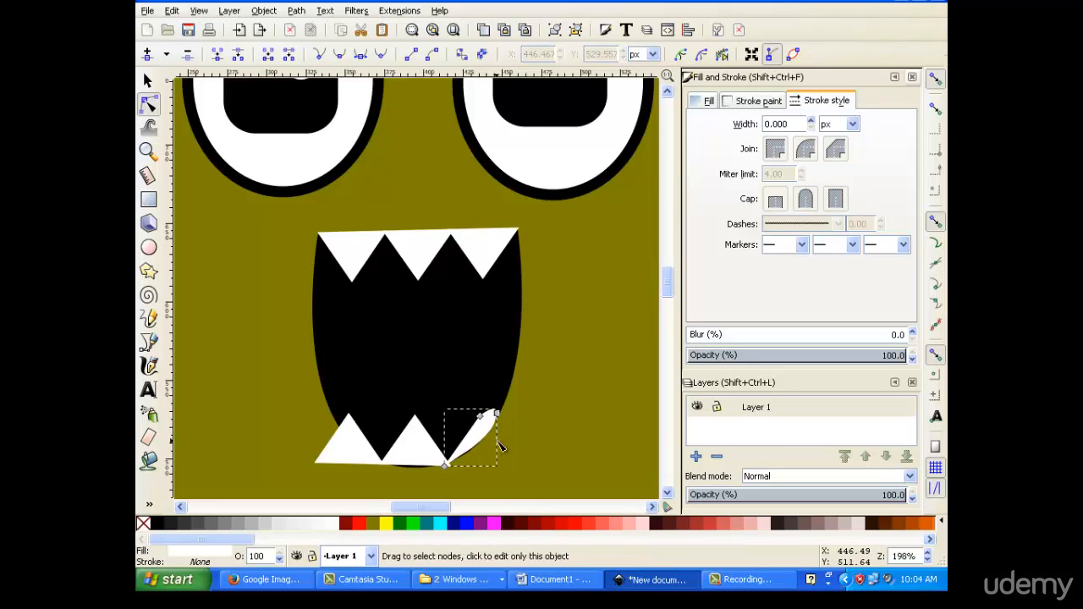
# Step: Raise the lower right tooth's tip and refine its outer node at about X 444.5, Y 531.6 px to follow the mouth's curve
pyautogui.moveTo(500, 437); pyautogui.dragTo(473, 405)
pyautogui.click(479, 418)
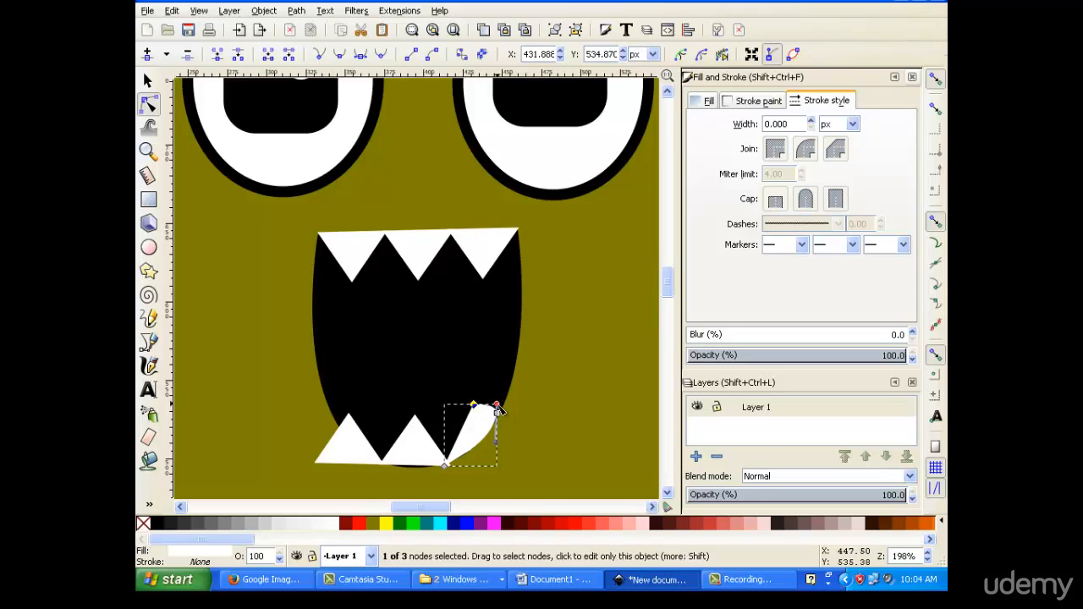
pyautogui.moveTo(497, 411); pyautogui.dragTo(488, 403)
pyautogui.press('Up')
pyautogui.press('Up')
pyautogui.click(498, 414)
pyautogui.press('Up')
pyautogui.press('Up')
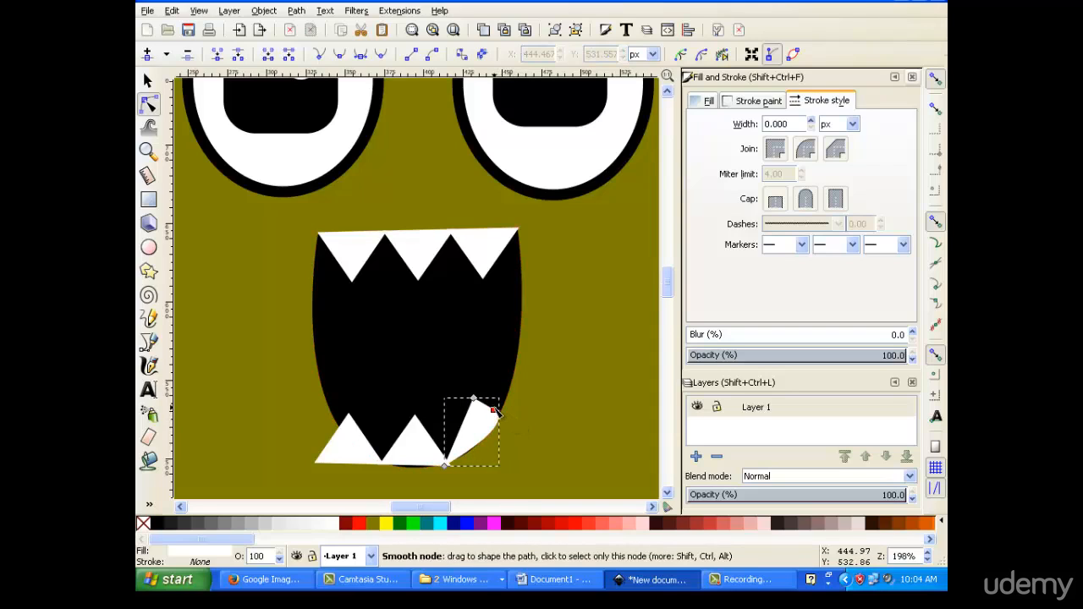
pyautogui.moveTo(513, 423); pyautogui.dragTo(512, 422)
# Step: Move the lower right tooth's inner base corner to about X 419.3, Y 497.4 px, narrowing the tooth
pyautogui.click(445, 466)
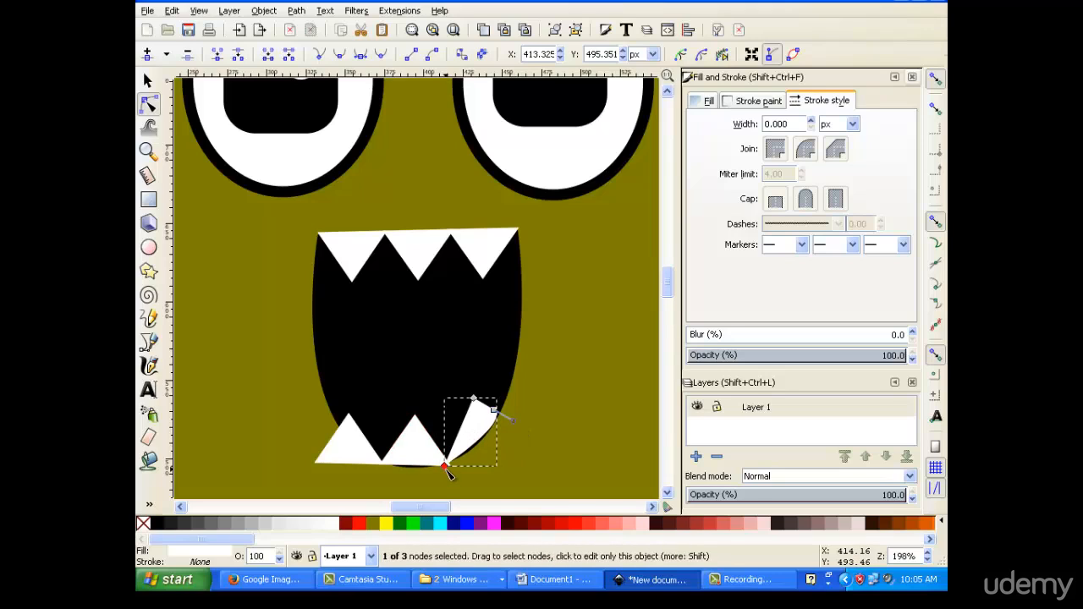
pyautogui.press('Down')
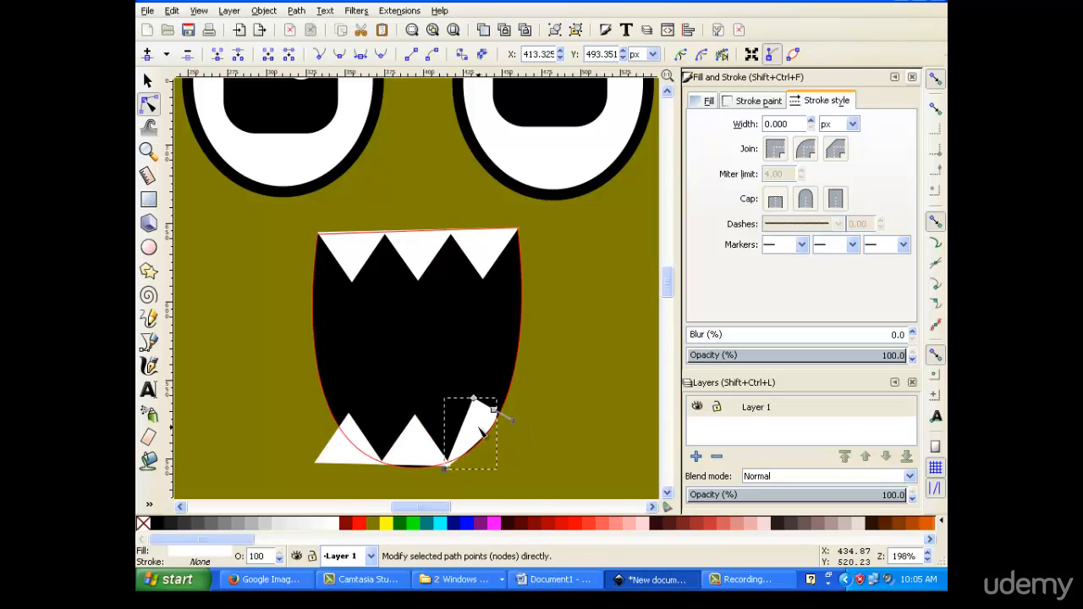
pyautogui.press('Right')
pyautogui.press('Up')
pyautogui.press('Up')
pyautogui.press('Up')
pyautogui.press('Right')
pyautogui.press('Down')
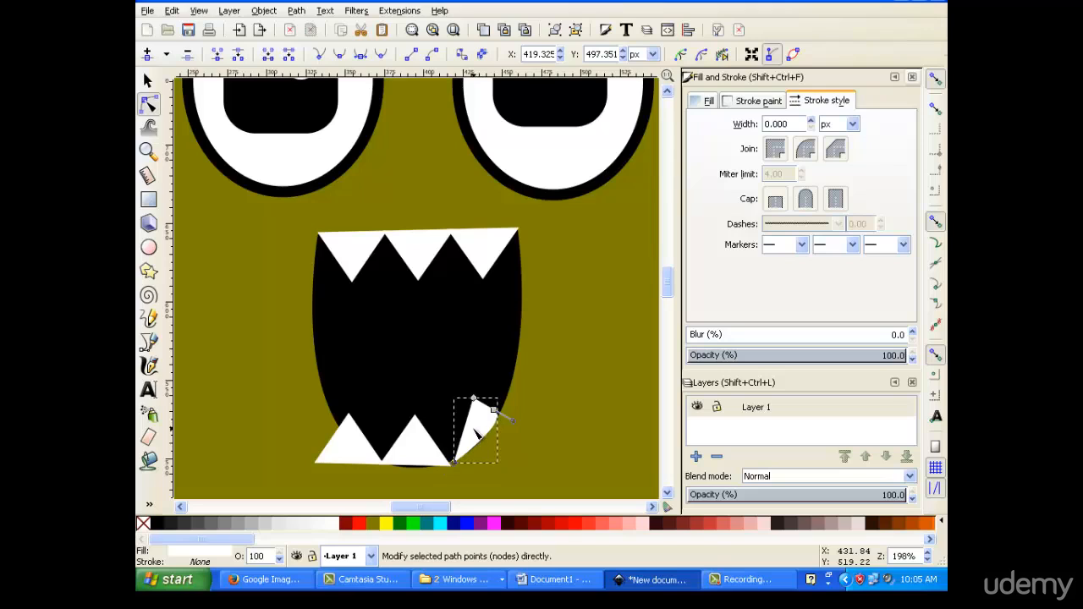
pyautogui.click(546, 435)
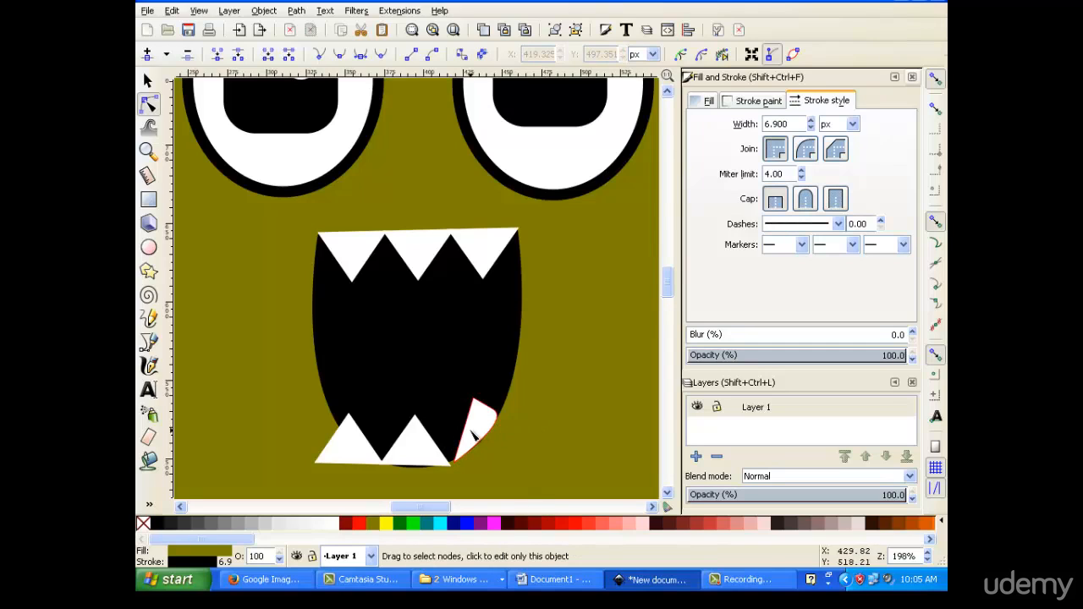
# Step: Shift the middle lower tooth 4 px right, closer to the right tooth
pyautogui.click(413, 444)
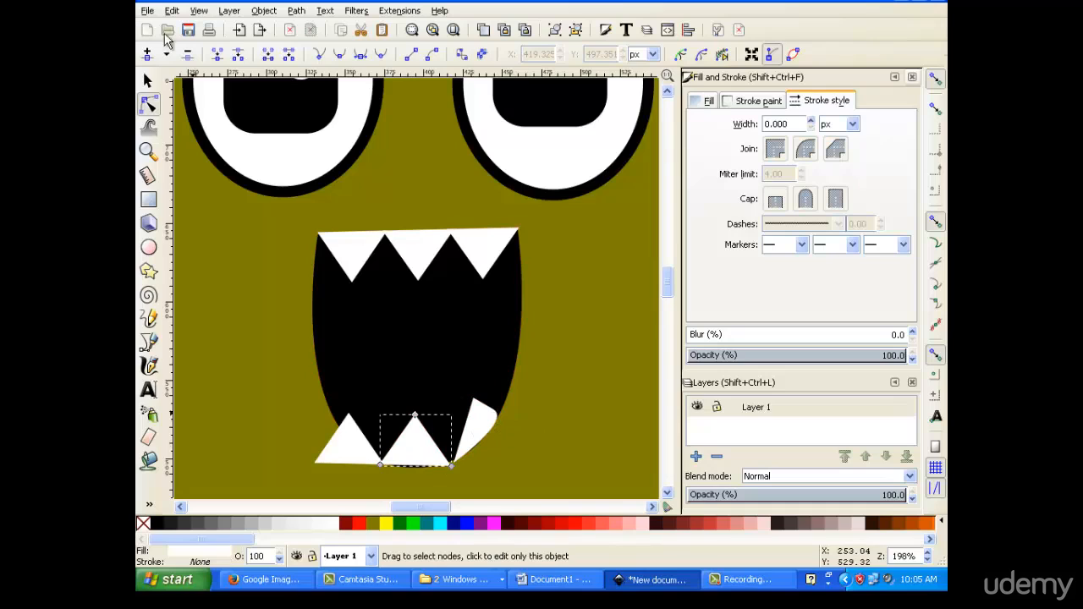
pyautogui.click(147, 79)
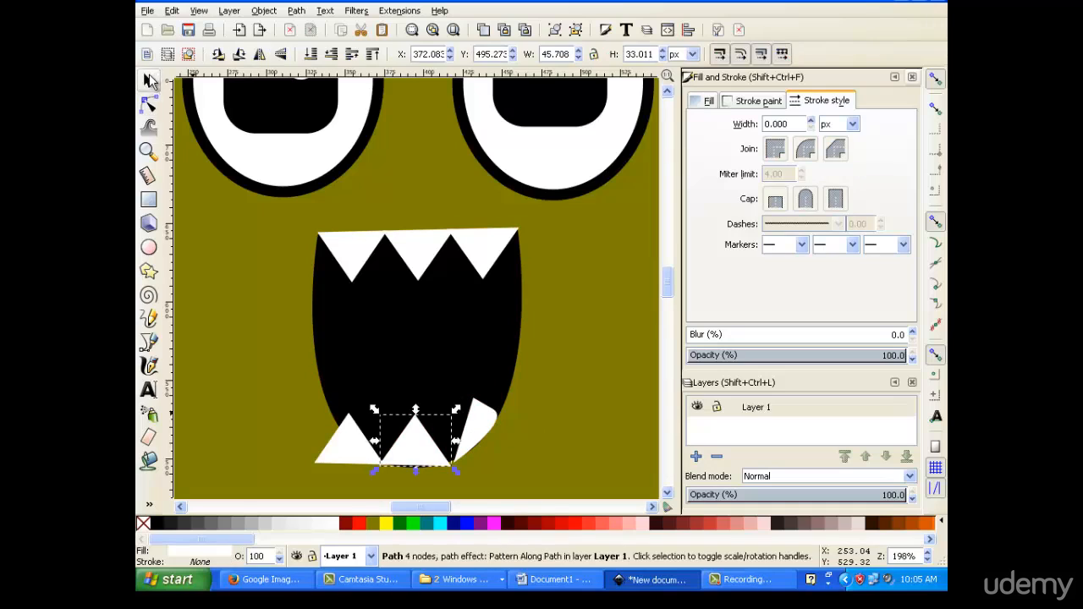
pyautogui.click(415, 455)
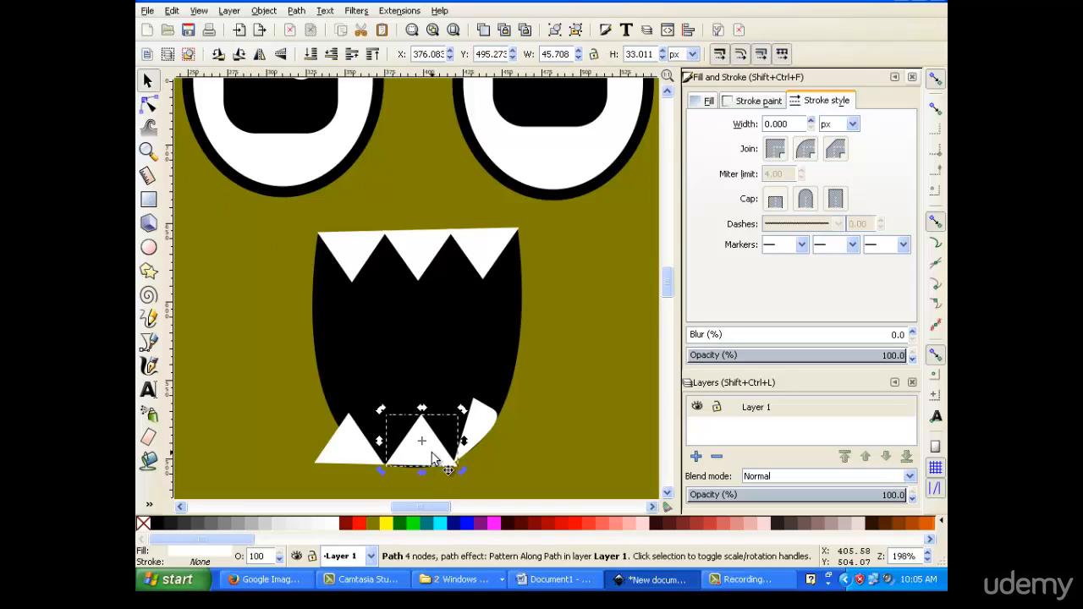
# Step: Make the middle lower tooth's right base node smooth and adjust its upper handle to straighten the tooth's right side
pyautogui.press('n')
pyautogui.click(457, 466)
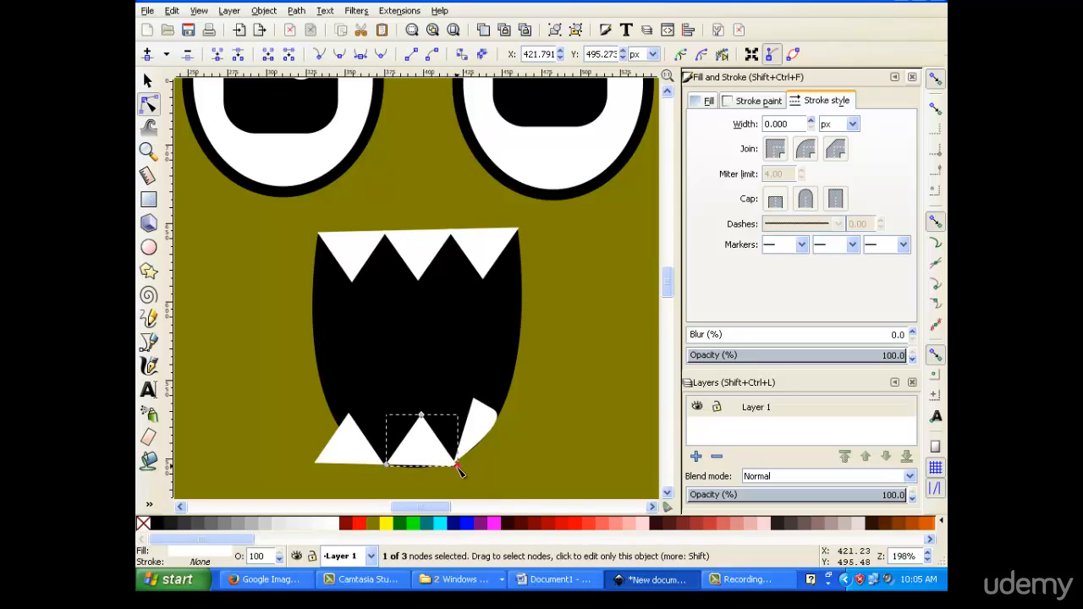
pyautogui.click(340, 54)
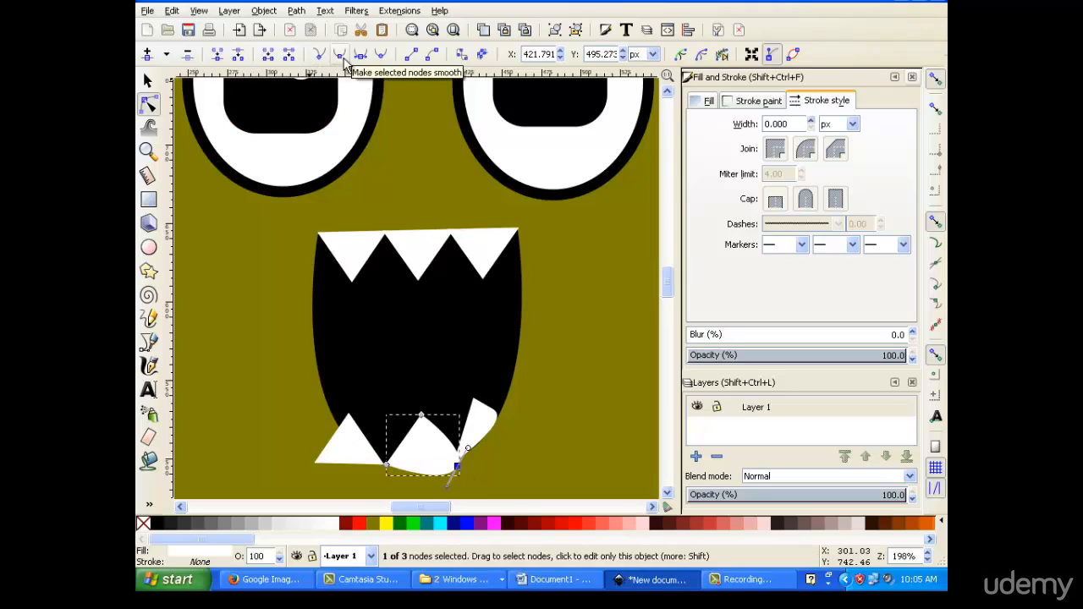
pyautogui.moveTo(468, 454)
pyautogui.mouseDown()
pyautogui.moveTo(450, 455)
pyautogui.moveTo(456, 470)
pyautogui.mouseUp()
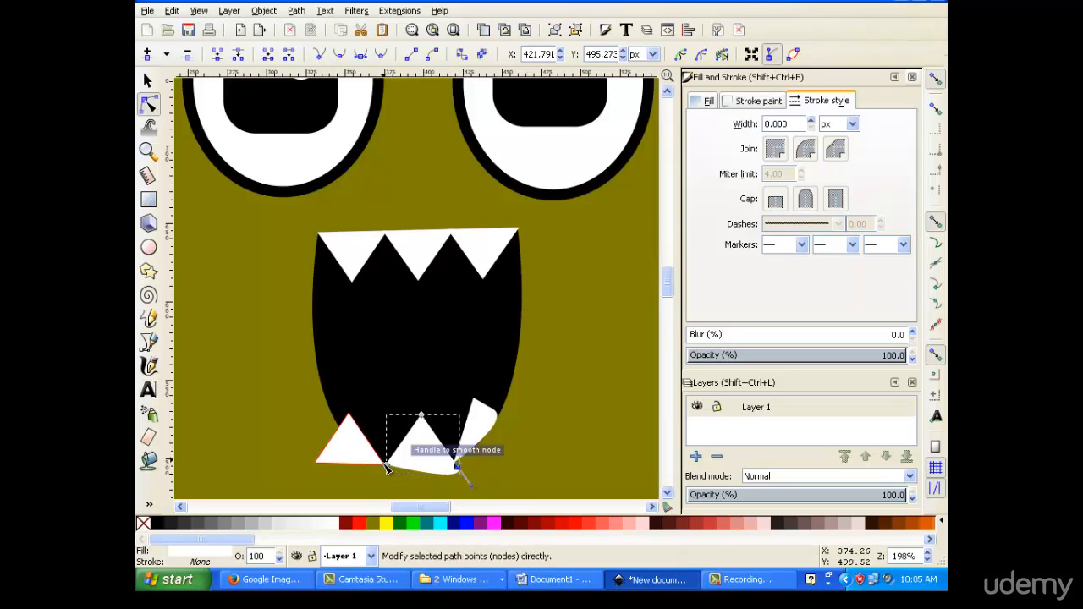
# Step: Smooth the middle lower tooth's left base node, straighten the left side with its handle, and set the node at Y 494.340 px
pyautogui.click(386, 466)
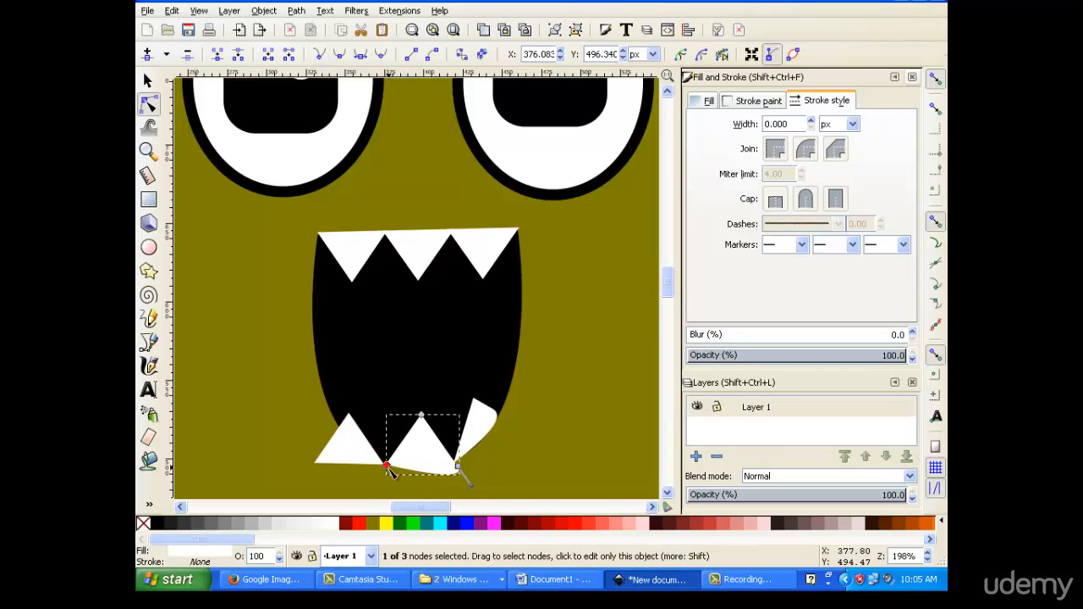
pyautogui.click(340, 55)
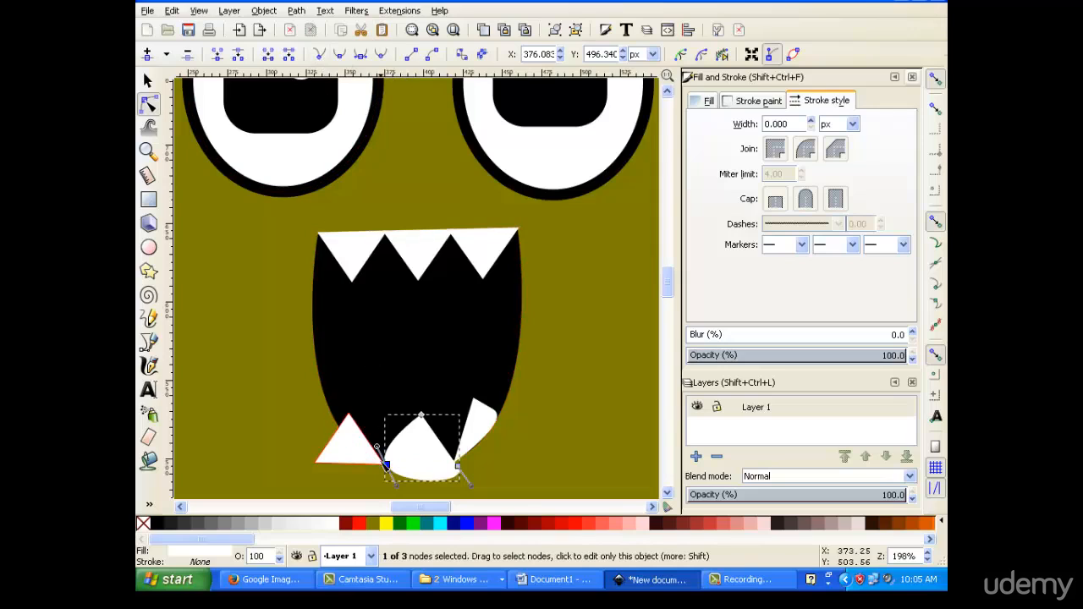
pyautogui.moveTo(377, 447)
pyautogui.mouseDown()
pyautogui.moveTo(397, 452)
pyautogui.moveTo(385, 466)
pyautogui.mouseUp()
pyautogui.press('Up')
pyautogui.press('Down')
pyautogui.press('Down')
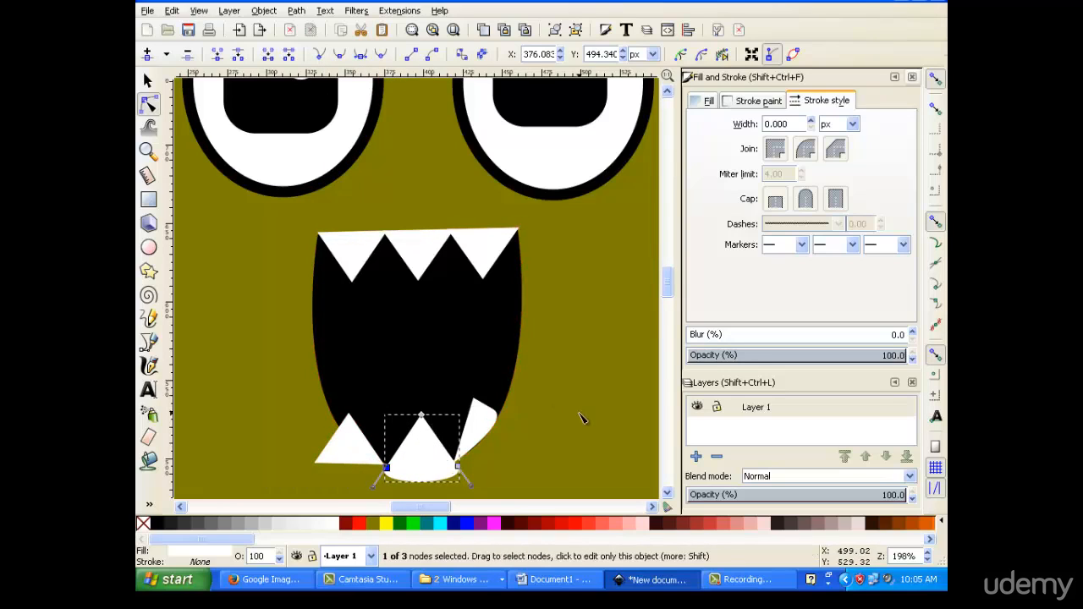
# Step: Move the middle lower tooth up and slightly left to about X 373.3, Y 493.9 px
pyautogui.click(411, 455)
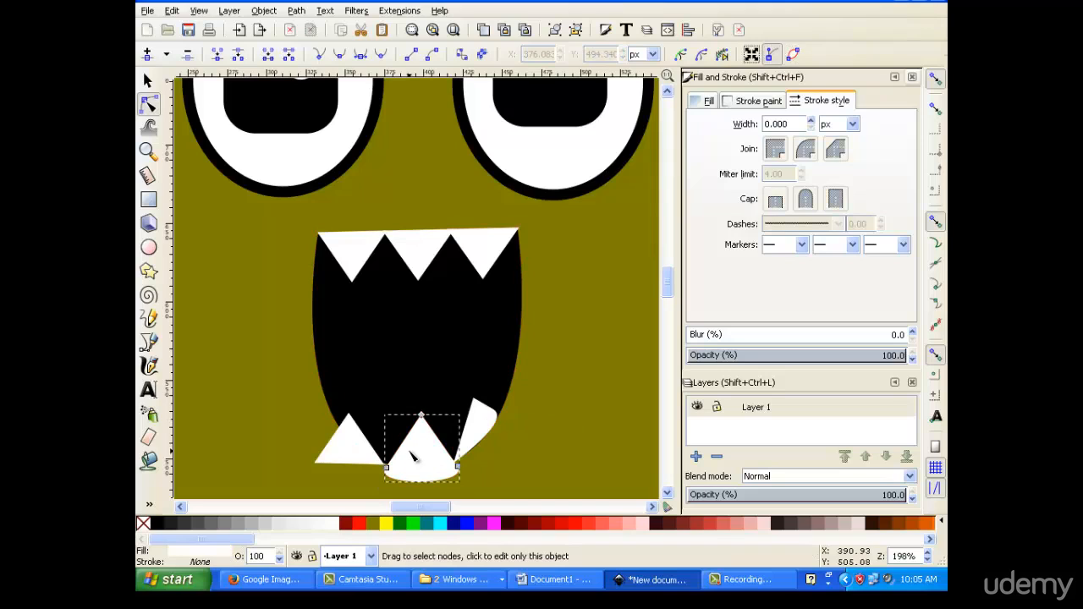
pyautogui.click(150, 81)
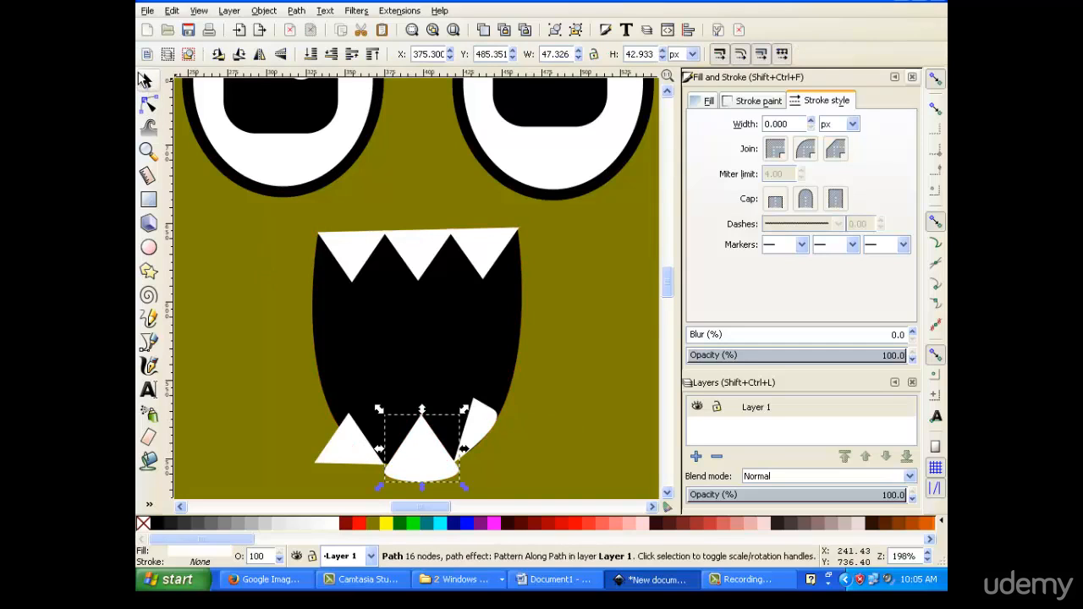
pyautogui.moveTo(437, 464); pyautogui.dragTo(427, 449)
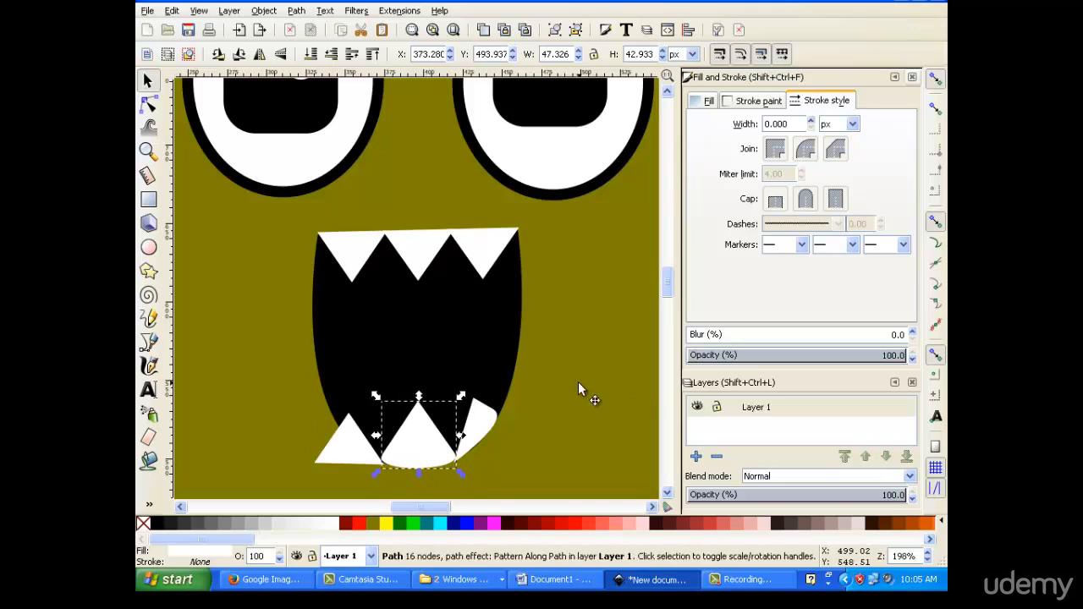
# Step: Move the lower right tooth's inner base node to about X 420.4, Y 498.4 px, against the middle tooth's corner
pyautogui.click(476, 408)
pyautogui.click(480, 422)
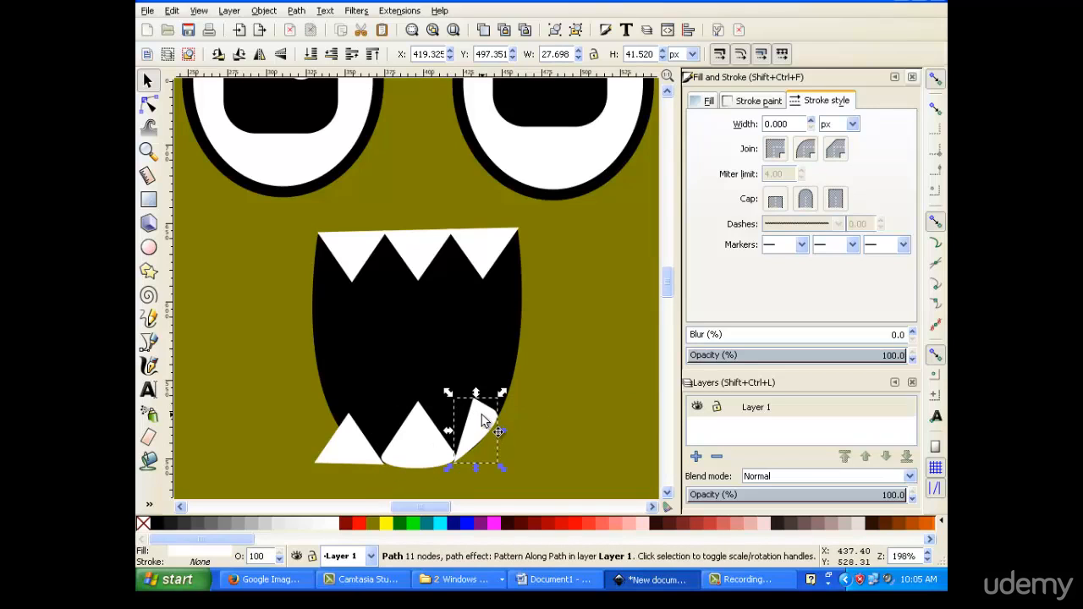
pyautogui.click(474, 438)
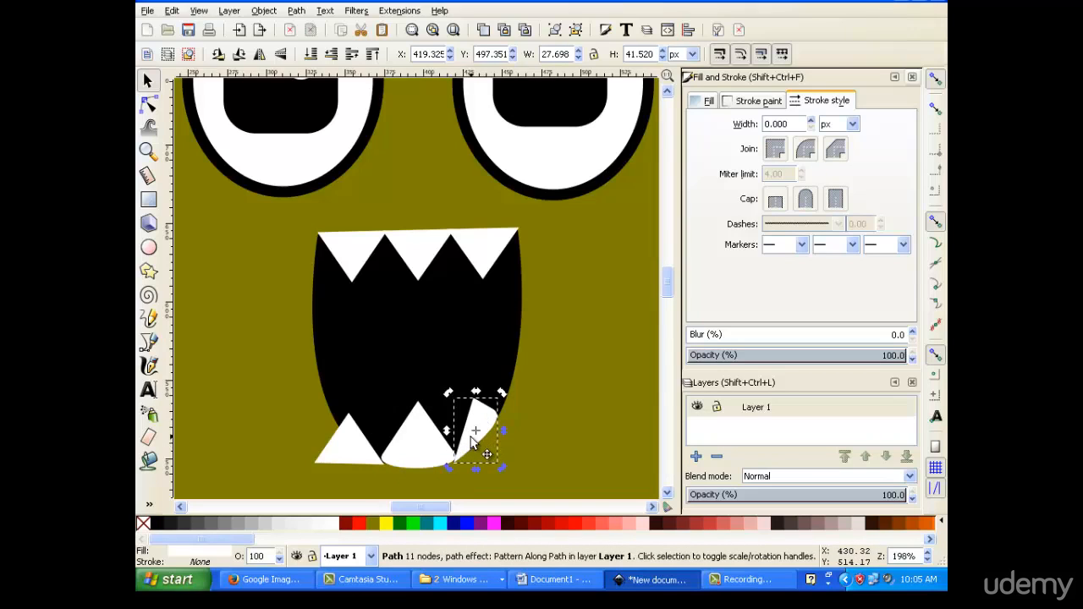
pyautogui.press('n')
pyautogui.click(454, 464)
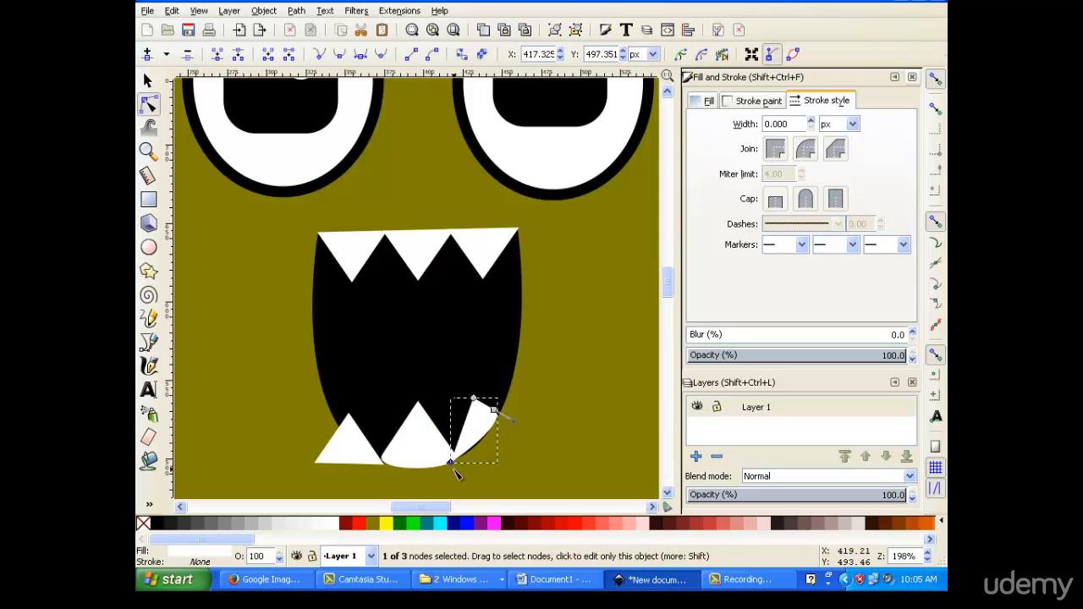
pyautogui.moveTo(455, 467); pyautogui.dragTo(457, 465)
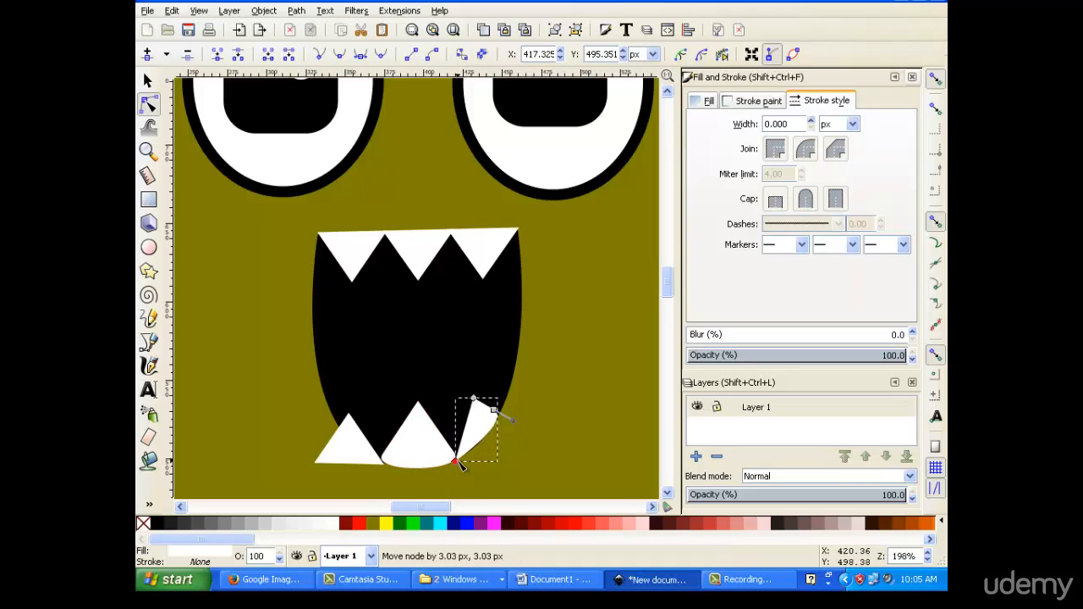
# Step: Delete the lower left tooth that sticks out of the mouth
pyautogui.click(361, 453)
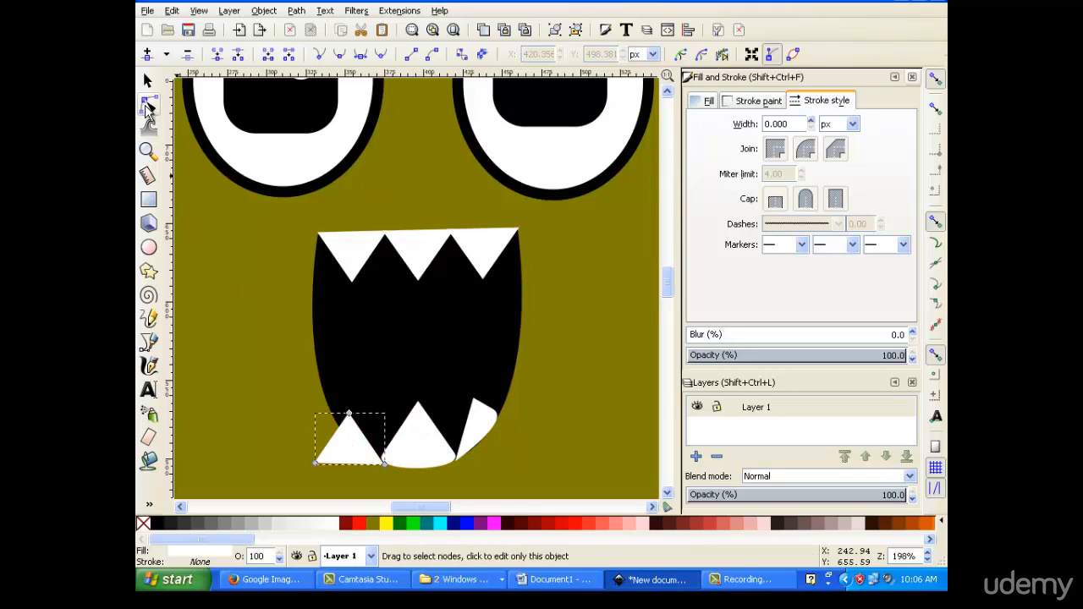
pyautogui.click(151, 84)
pyautogui.press('Delete')
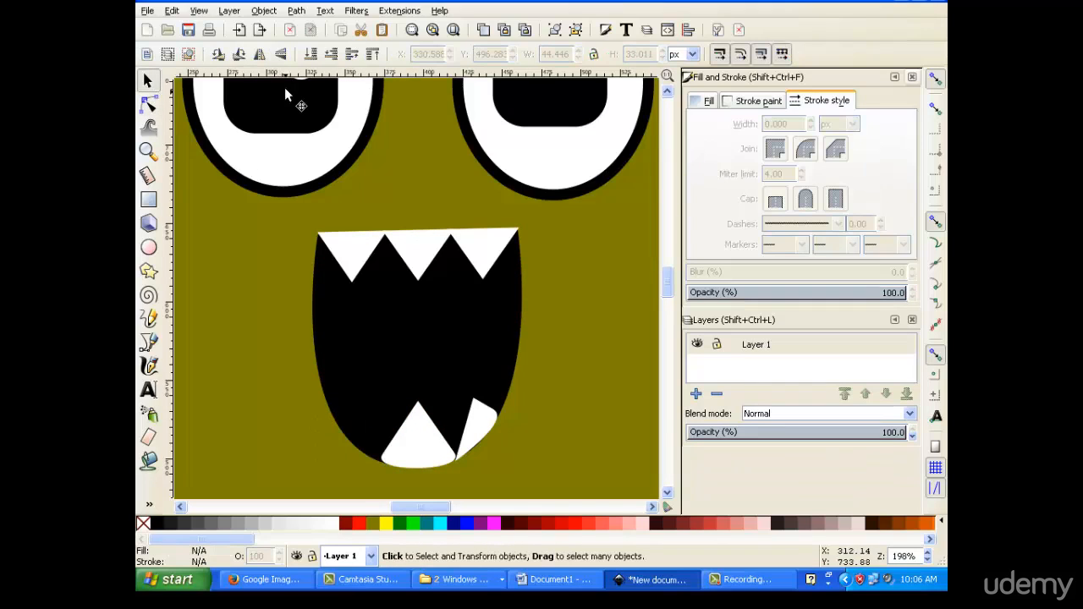
# Step: Place a horizontally flipped duplicate of the lower right tooth on the mouth's lower left side, at about X 358.4 px
pyautogui.click(470, 429)
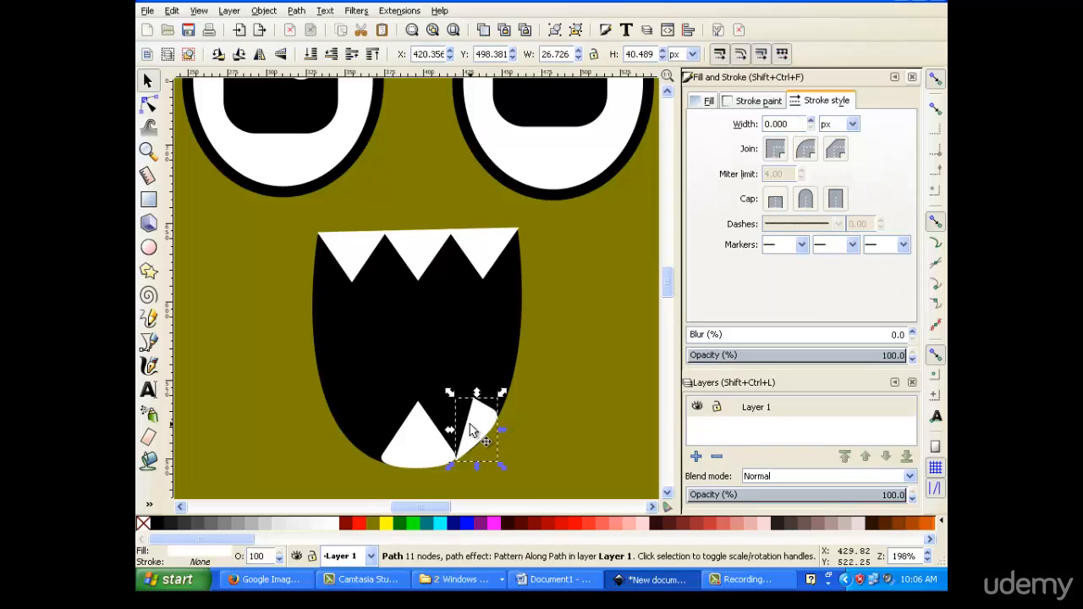
pyautogui.rightClick(472, 427)
pyautogui.click(495, 234)
pyautogui.click(260, 53)
pyautogui.press('Left')
pyautogui.press('Left')
pyautogui.press('Left')
pyautogui.press('Left')
pyautogui.press('Left')
pyautogui.press('Left')
pyautogui.press('Left')
pyautogui.press('Left')
pyautogui.press('Left')
pyautogui.press('Left')
pyautogui.press('Left')
pyautogui.press('Left')
pyautogui.press('Left')
pyautogui.press('Left')
pyautogui.press('Left')
pyautogui.press('Left')
pyautogui.press('Left')
pyautogui.press('Left')
pyautogui.press('Left')
pyautogui.press('Left')
pyautogui.press('Left')
pyautogui.press('Left')
pyautogui.press('Left')
pyautogui.press('Left')
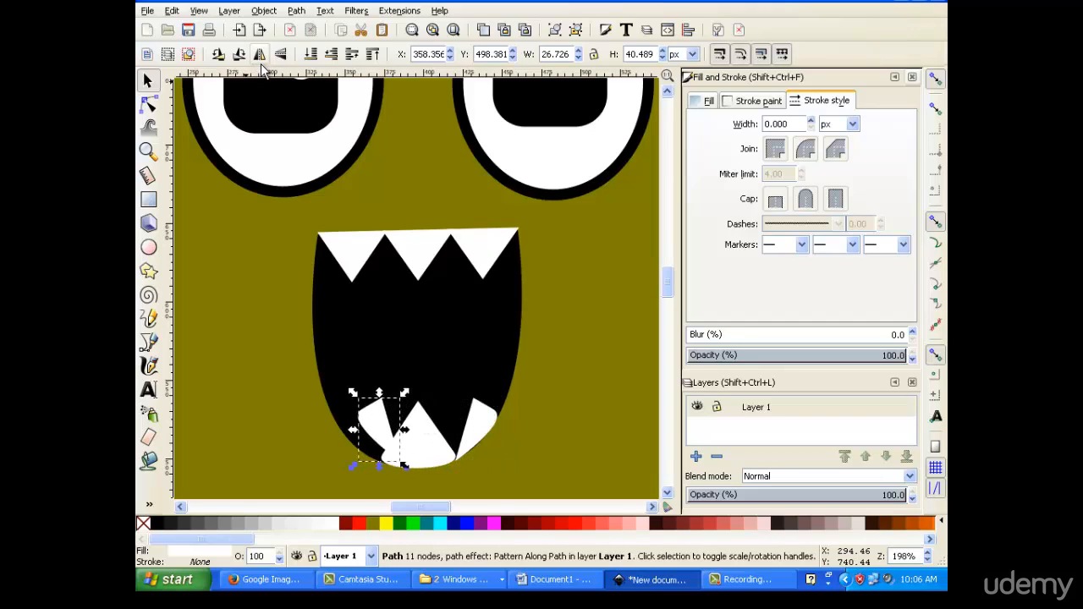
# Step: Rotate the flipped tooth slightly counter-clockwise and nudge it to fit the mouth's lower left edge
pyautogui.press('Down')
pyautogui.press('Left')
pyautogui.press('Right')
pyautogui.press('Right')
pyautogui.press('Right')
pyautogui.click(356, 430)
pyautogui.moveTo(339, 396); pyautogui.dragTo(336, 392)
pyautogui.press('Down')
pyautogui.press('Down')
pyautogui.press('Down')
pyautogui.press('Left')
pyautogui.press('Up')
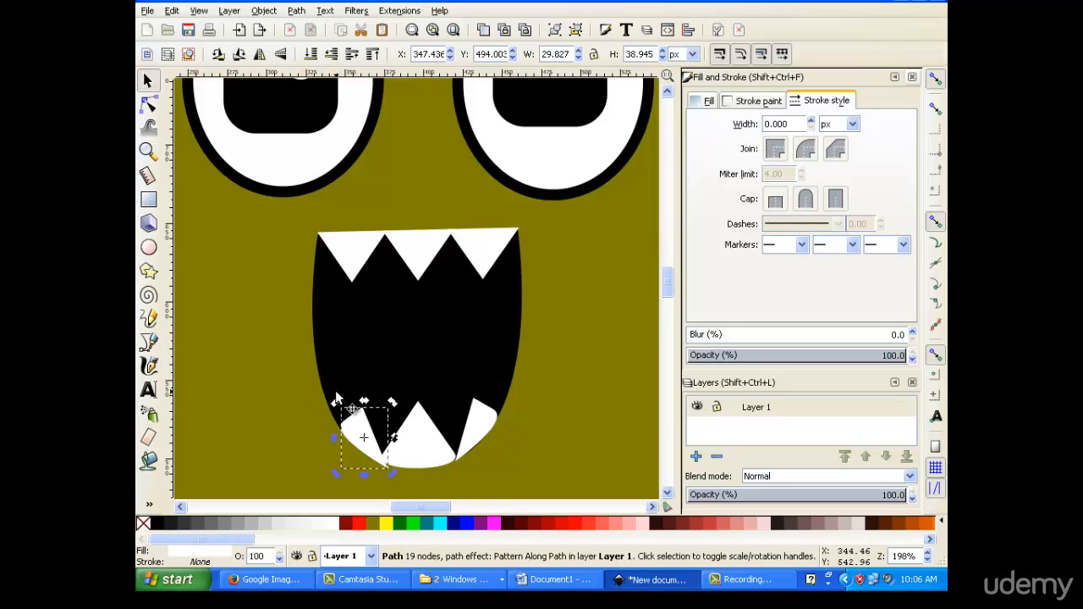
pyautogui.moveTo(392, 470); pyautogui.dragTo(390, 465)
pyautogui.press('Left')
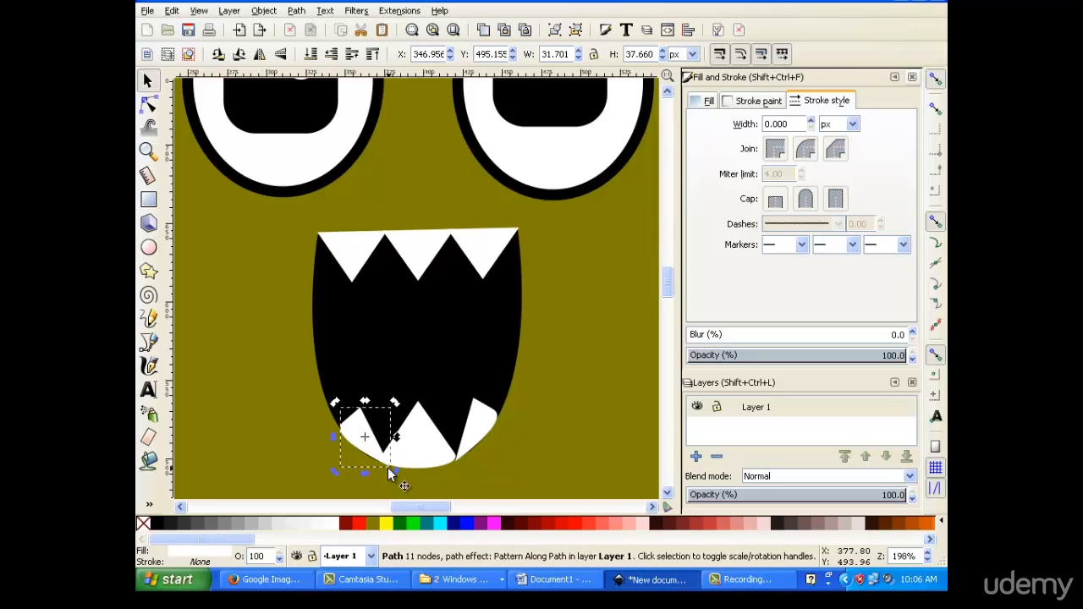
pyautogui.click(606, 450)
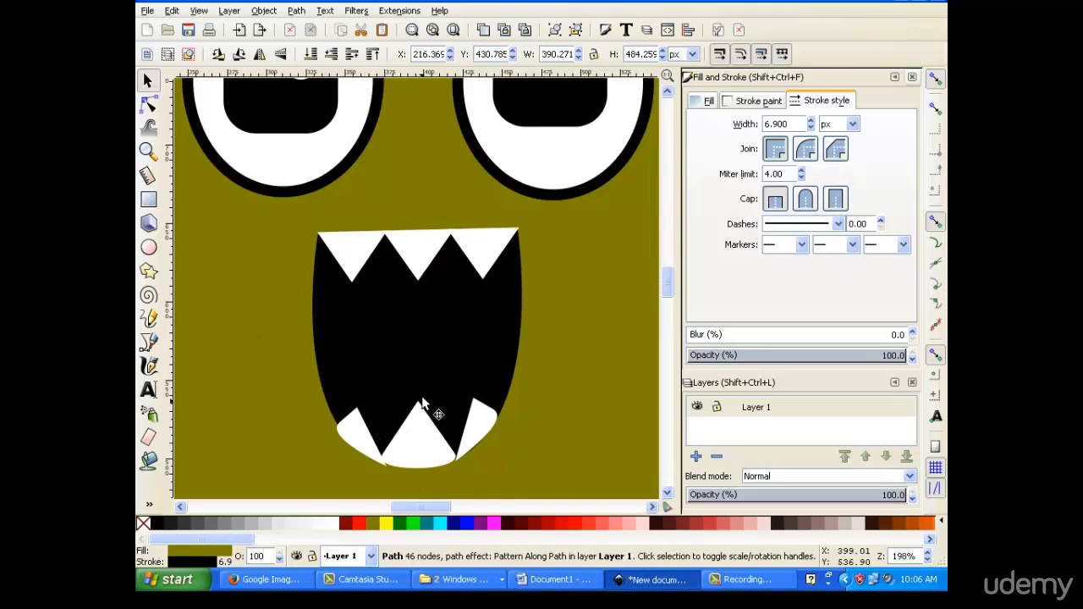
# Step: Move the lower left tooth's inner base node to about X 376.9, Y 495.9 px, aligning it with the middle tooth
pyautogui.press('+')
pyautogui.press('+')
pyautogui.scroll(-5, 423, 431)
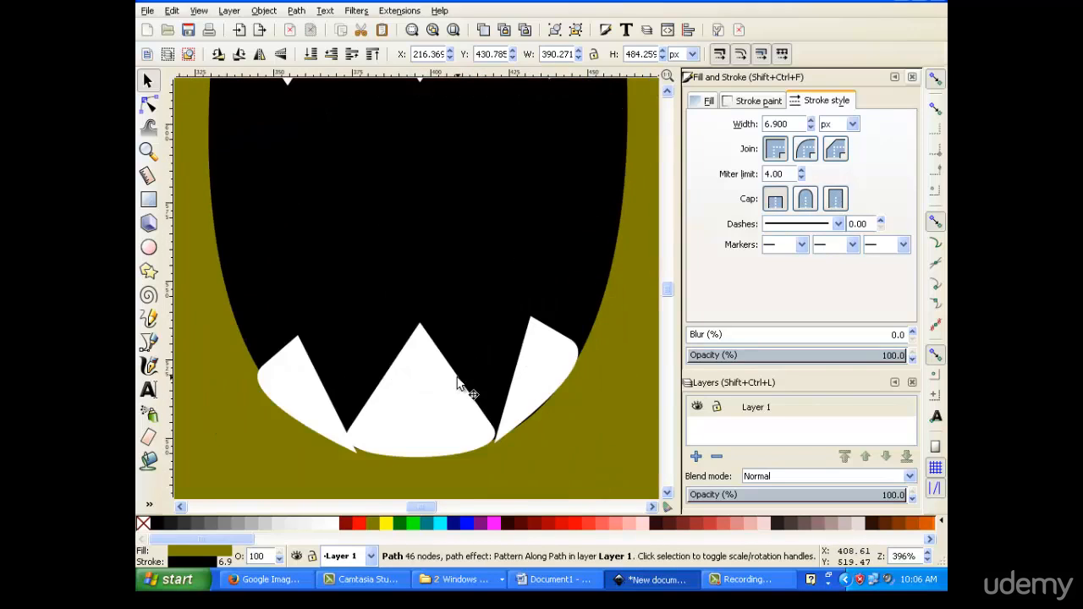
pyautogui.doubleClick(314, 404)
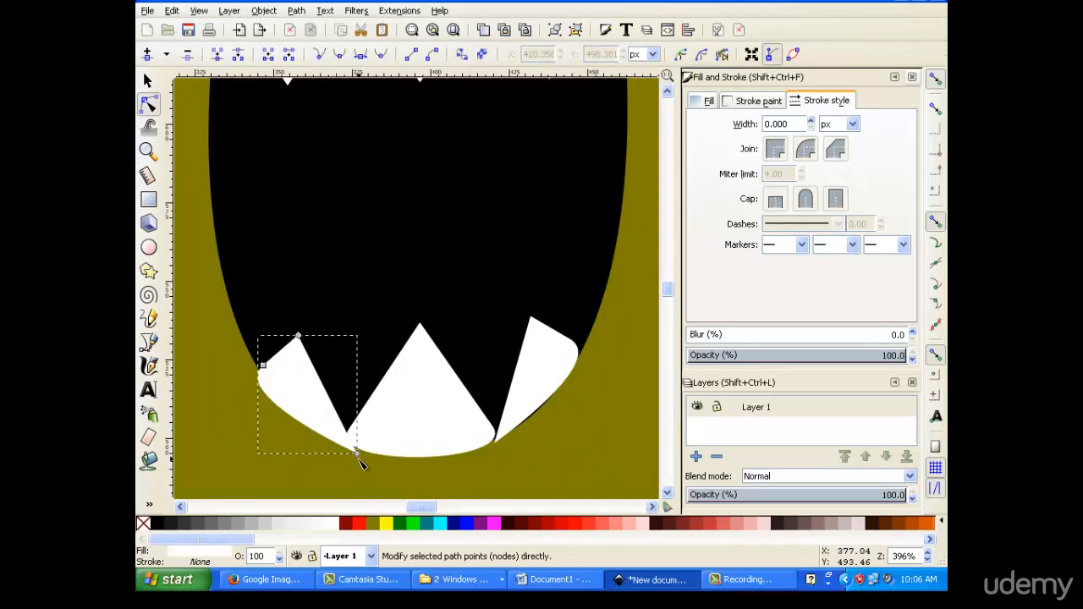
pyautogui.click(356, 454)
pyautogui.moveTo(357, 454); pyautogui.dragTo(358, 451)
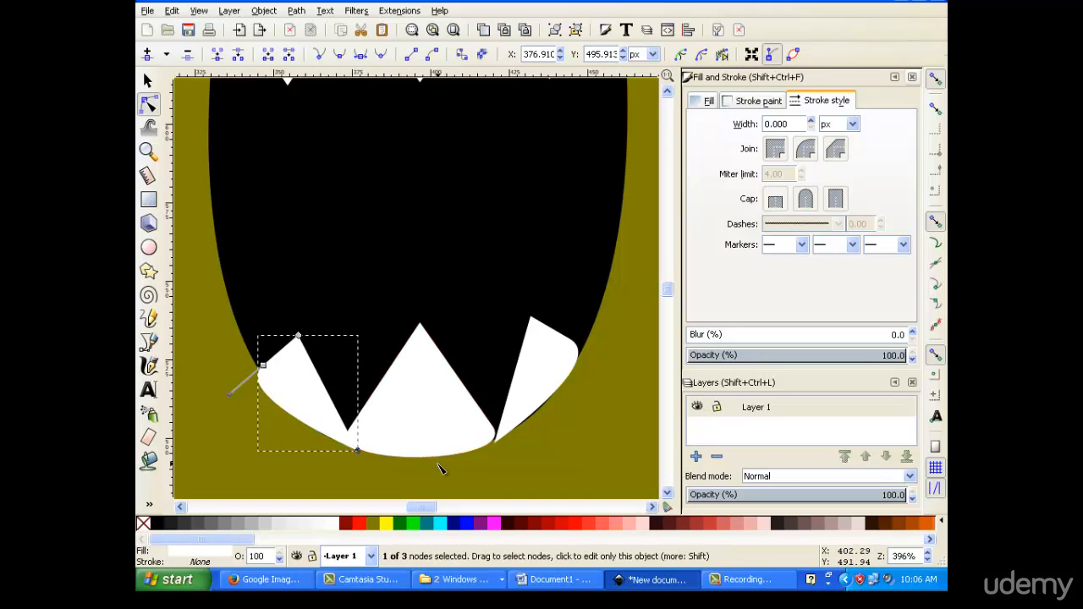
# Step: Shift the lower right tooth's inner base node about 1 px left and add an outer-edge node at about X 431.4, Y 506.4 px
pyautogui.click(522, 425)
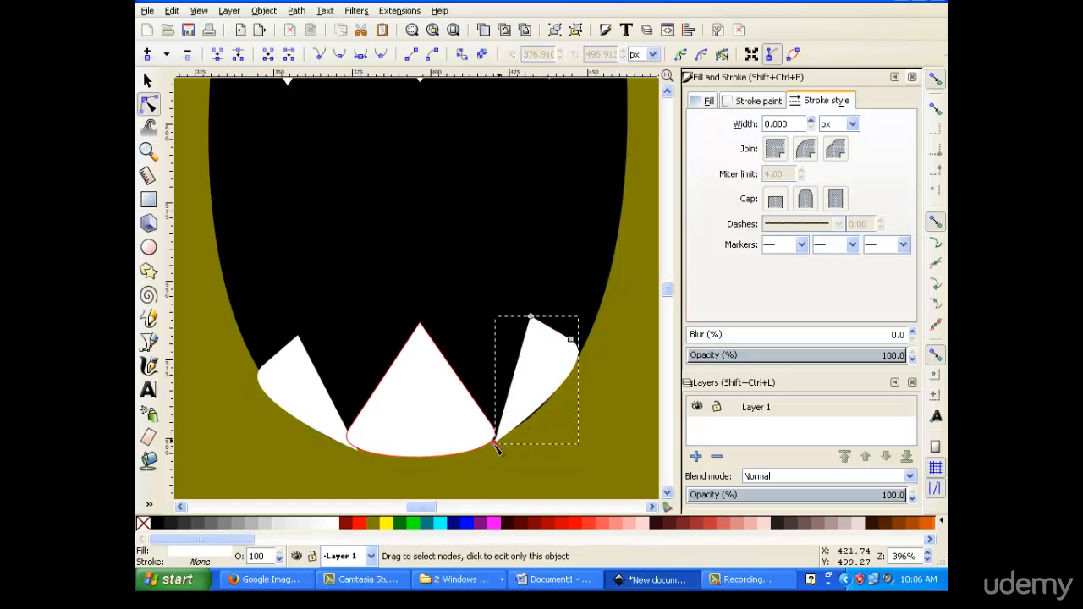
pyautogui.moveTo(496, 446); pyautogui.dragTo(490, 446)
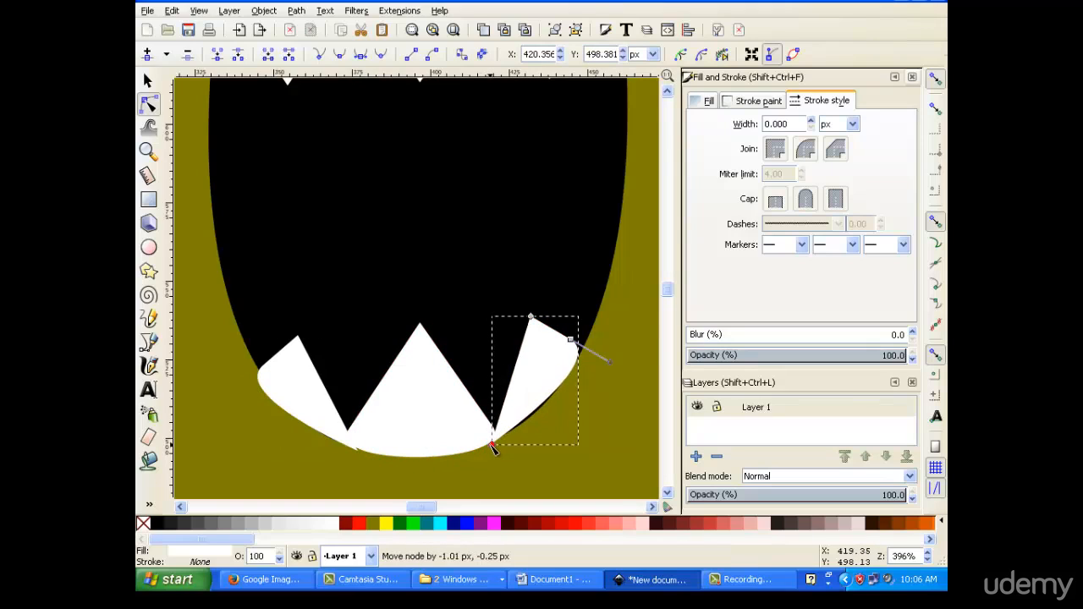
pyautogui.doubleClick(528, 418)
pyautogui.moveTo(529, 418); pyautogui.dragTo(529, 421)
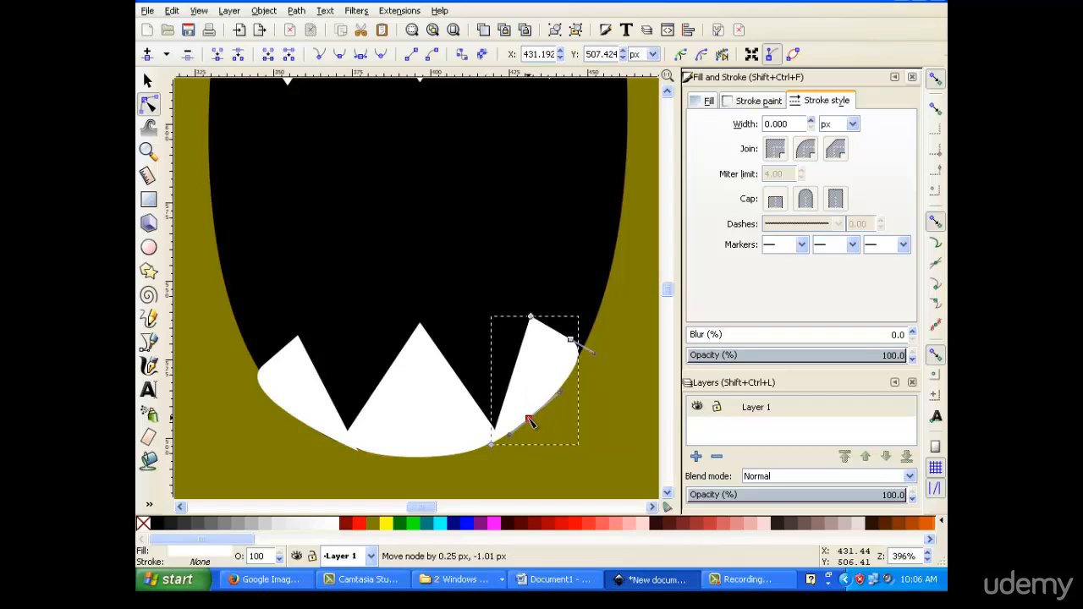
# Step: Add a node on the lower left tooth's outer edge at about X 365, Y 501.8 px and move its inner base node to X 377.4, Y 496.2 px
pyautogui.click(294, 423)
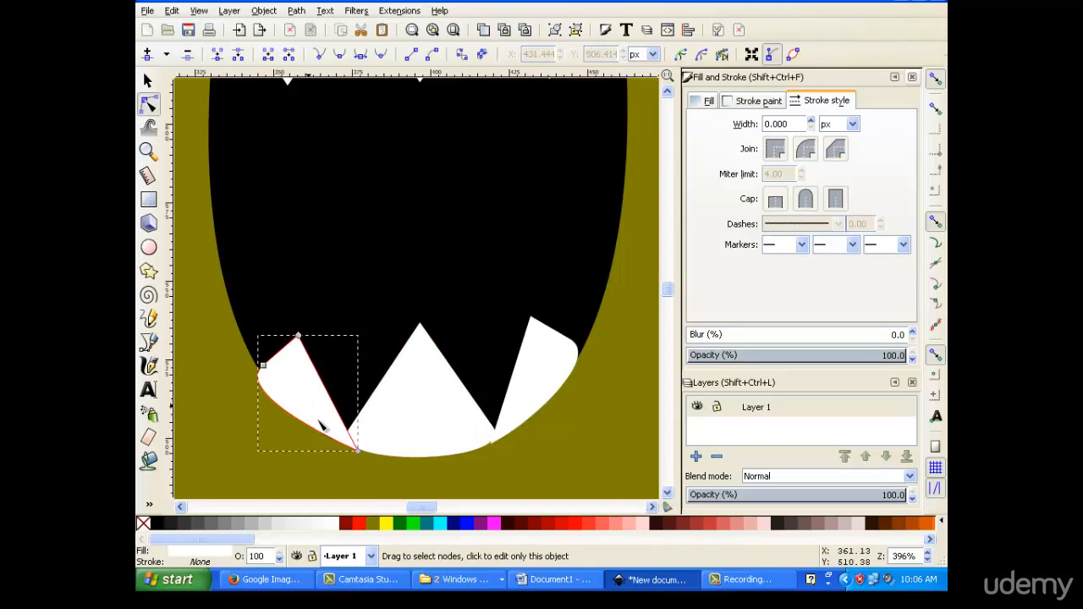
pyautogui.doubleClick(321, 433)
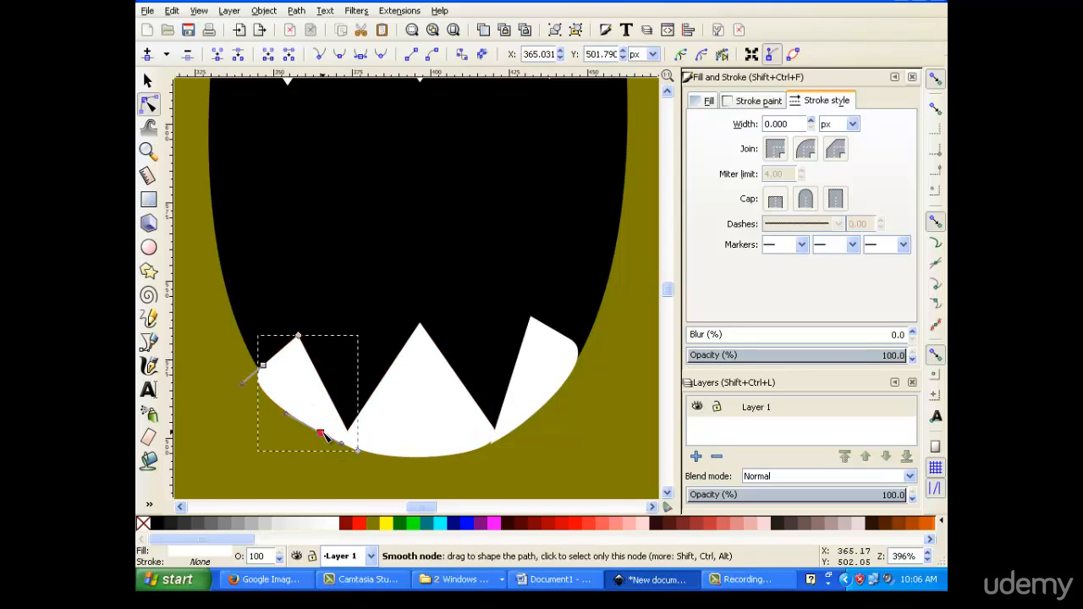
pyautogui.click(394, 487)
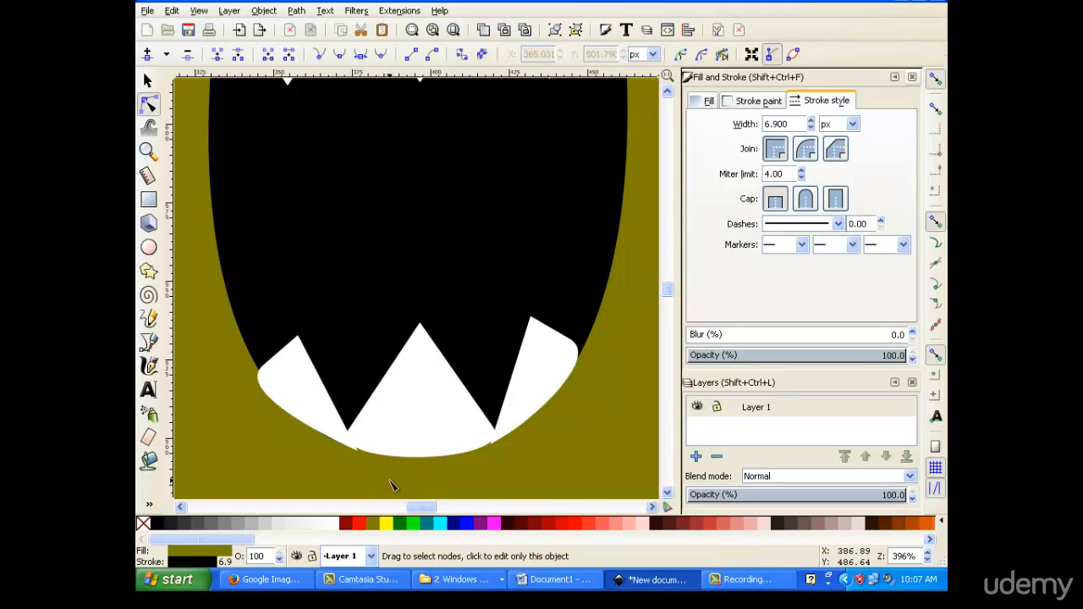
pyautogui.click(336, 429)
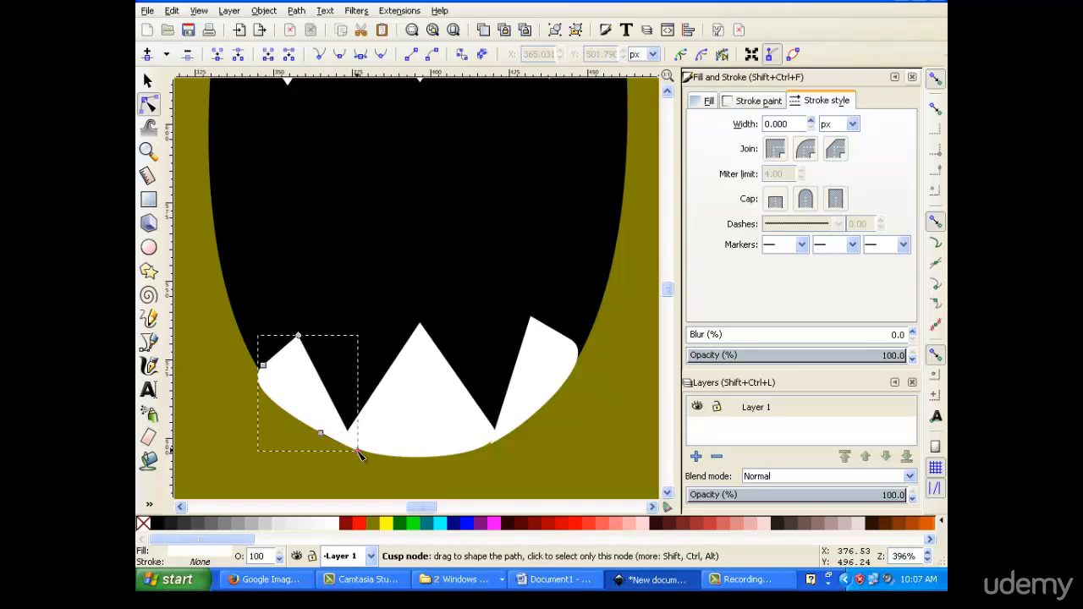
pyautogui.moveTo(359, 452); pyautogui.dragTo(362, 452)
pyautogui.click(426, 474)
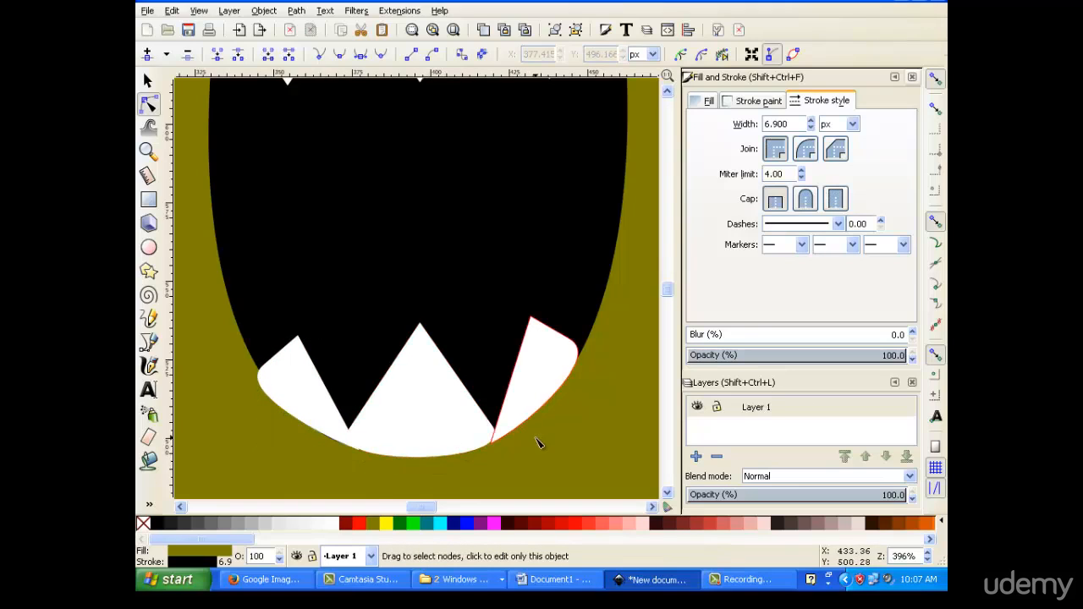
# Step: Move the middle lower tooth slightly right and down to about X 373.8, Y 493.7 px
pyautogui.click(402, 413)
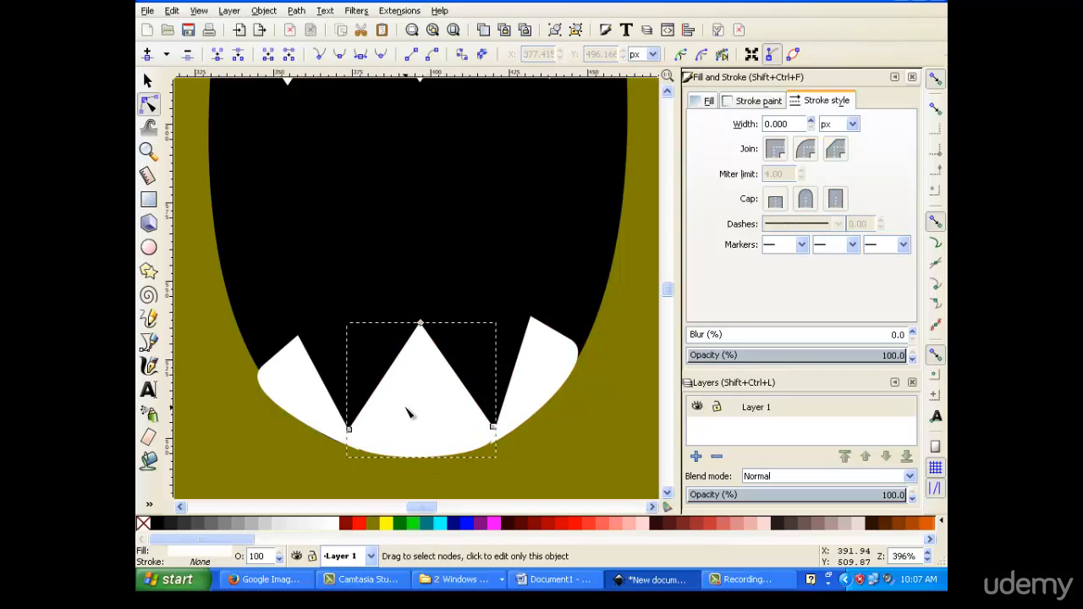
pyautogui.click(147, 82)
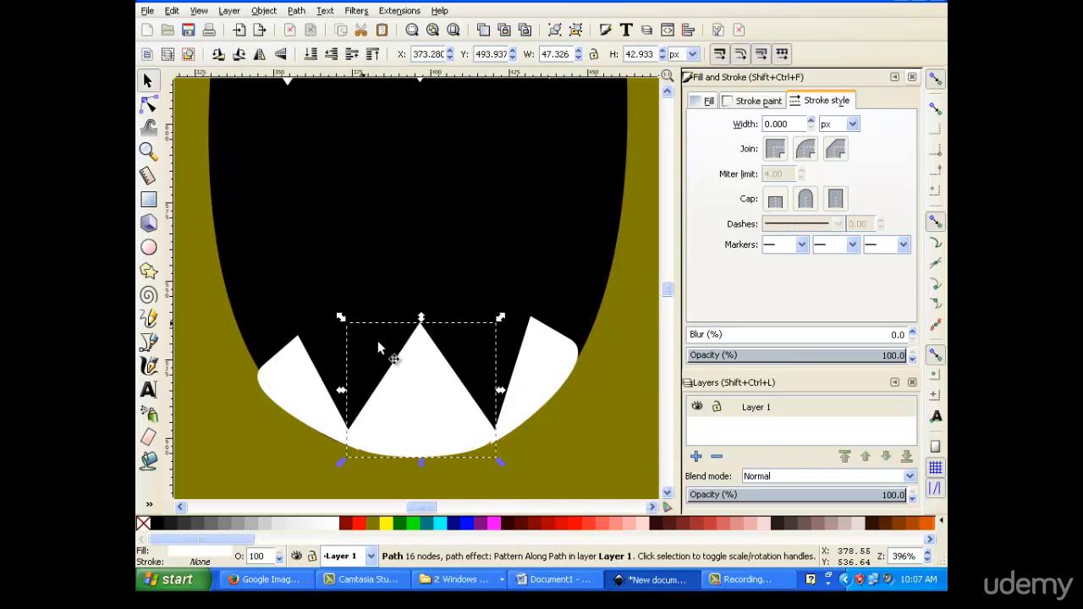
pyautogui.click(402, 383)
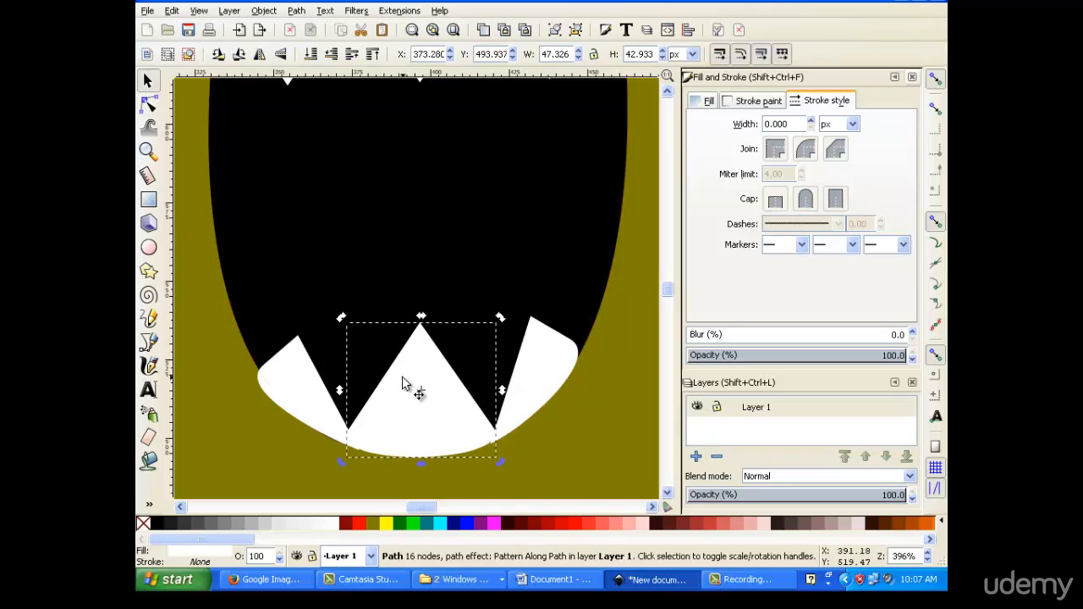
pyautogui.moveTo(398, 379); pyautogui.dragTo(400, 380)
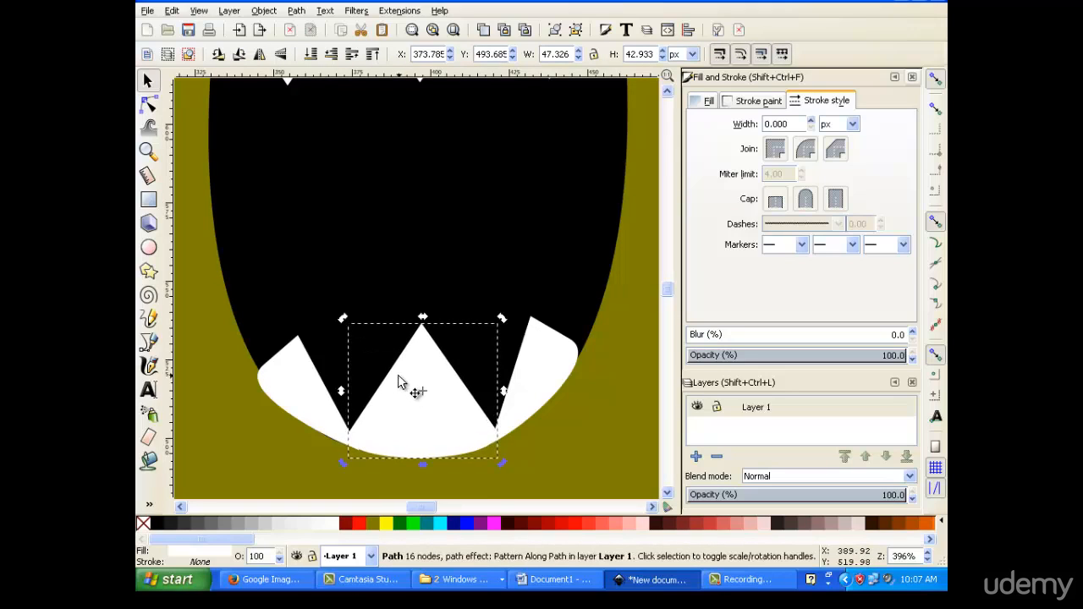
pyautogui.click(319, 388)
pyautogui.press('Right')
pyautogui.press('Down')
pyautogui.press('Up')
pyautogui.press('Left')
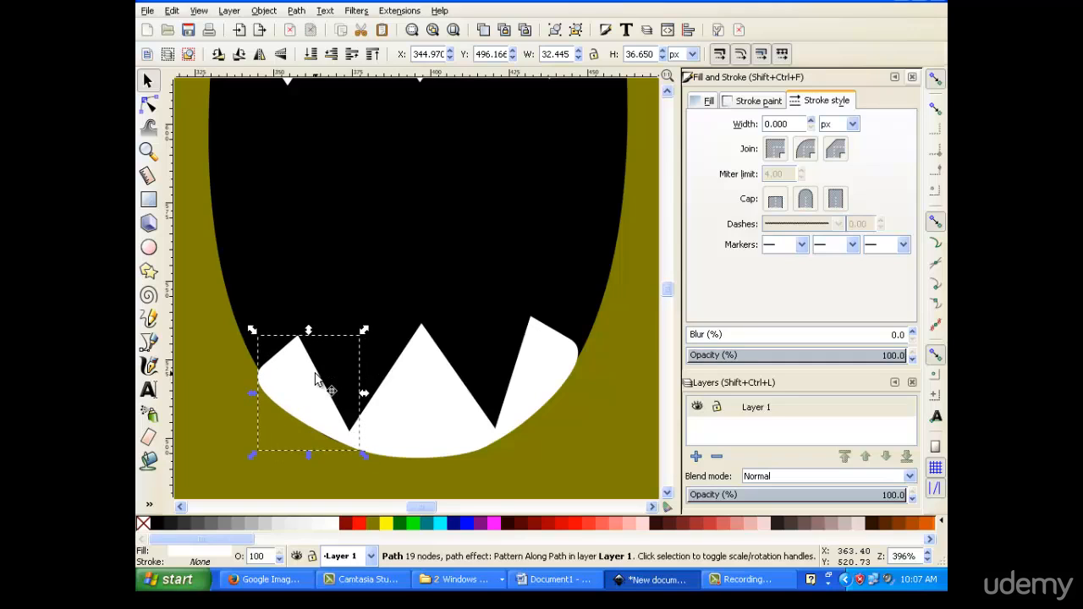
pyautogui.click(544, 381)
pyautogui.click(407, 462)
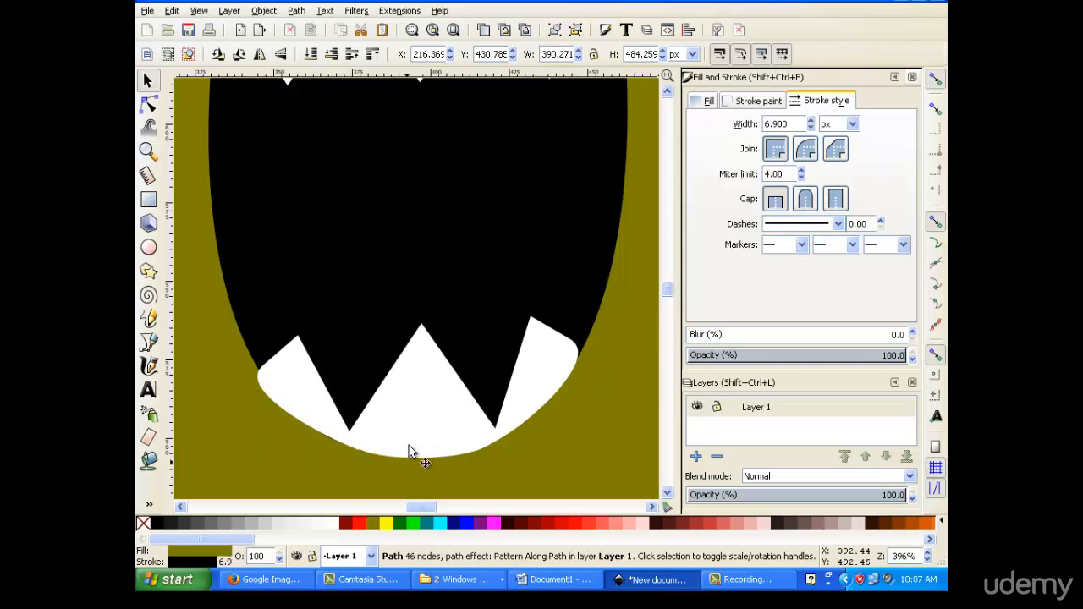
# Step: Squeeze the black mouth shape from its lower edge to a height of about 152.6 px
pyautogui.press('v')
pyautogui.press('v')
pyautogui.click(275, 312)
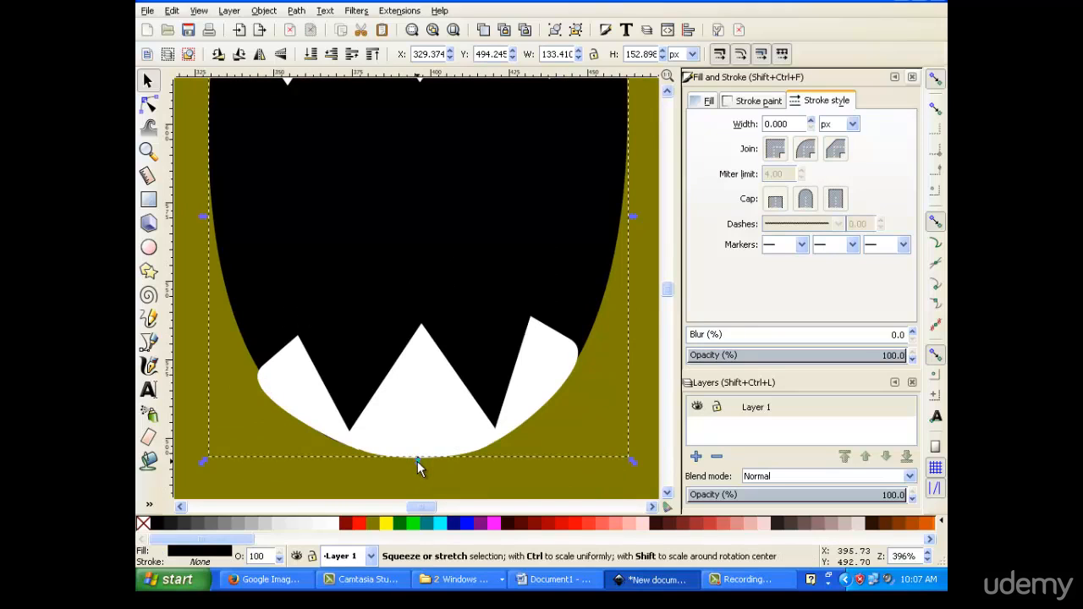
pyautogui.moveTo(417, 461); pyautogui.dragTo(400, 460)
# Step: Add a node near the lower left tooth's outer corner and move it inward to about X 346.8, Y 519.3 px
pyautogui.scroll(8, 399, 459)
pyautogui.scroll(-8, 399, 461)
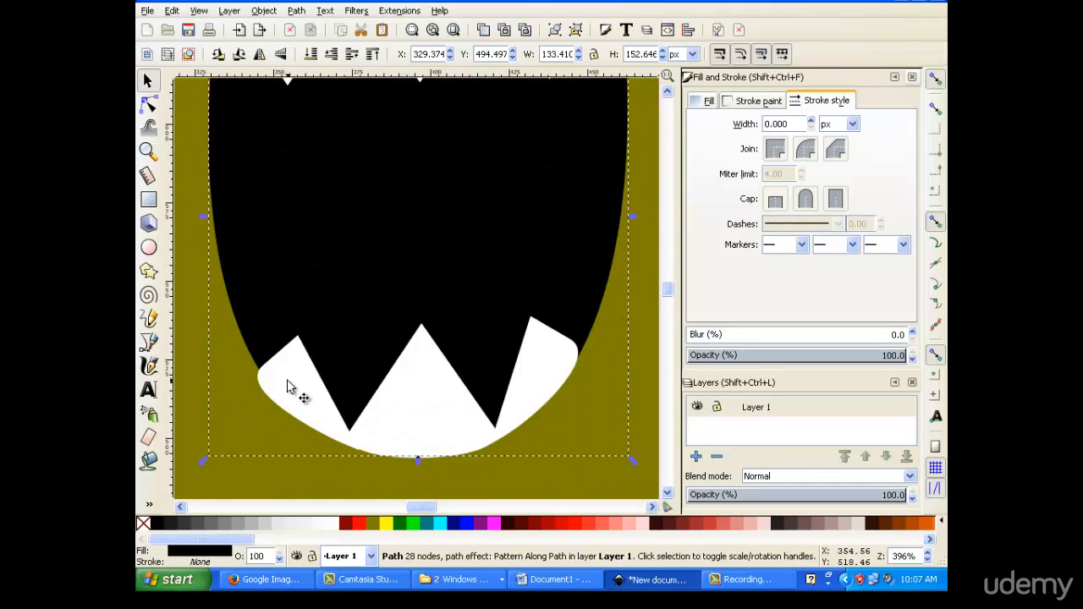
pyautogui.doubleClick(287, 387)
pyautogui.click(259, 379)
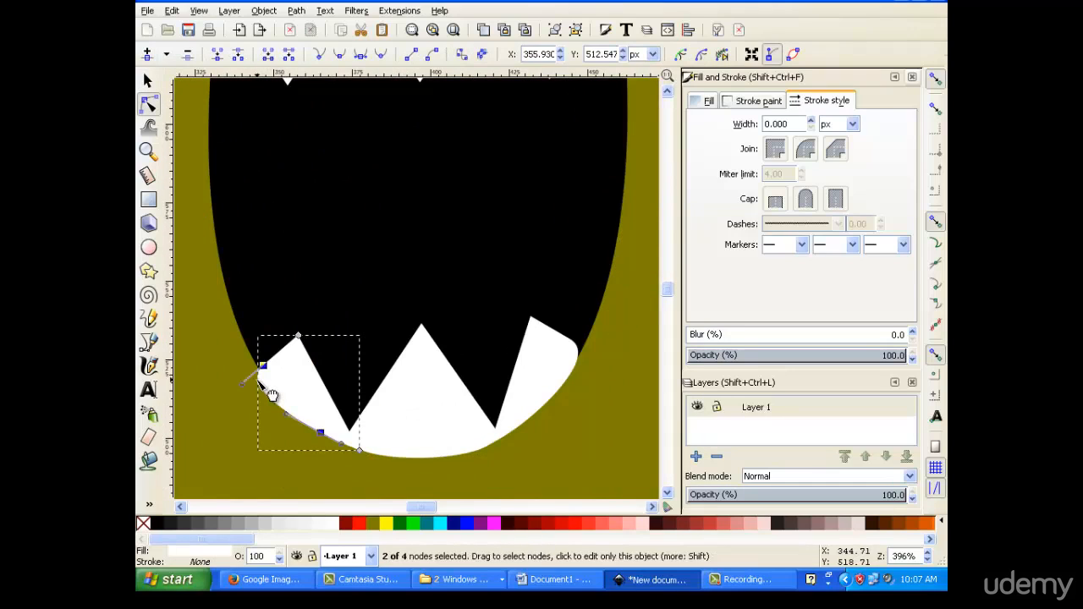
pyautogui.click(258, 383)
pyautogui.moveTo(258, 383); pyautogui.dragTo(263, 378)
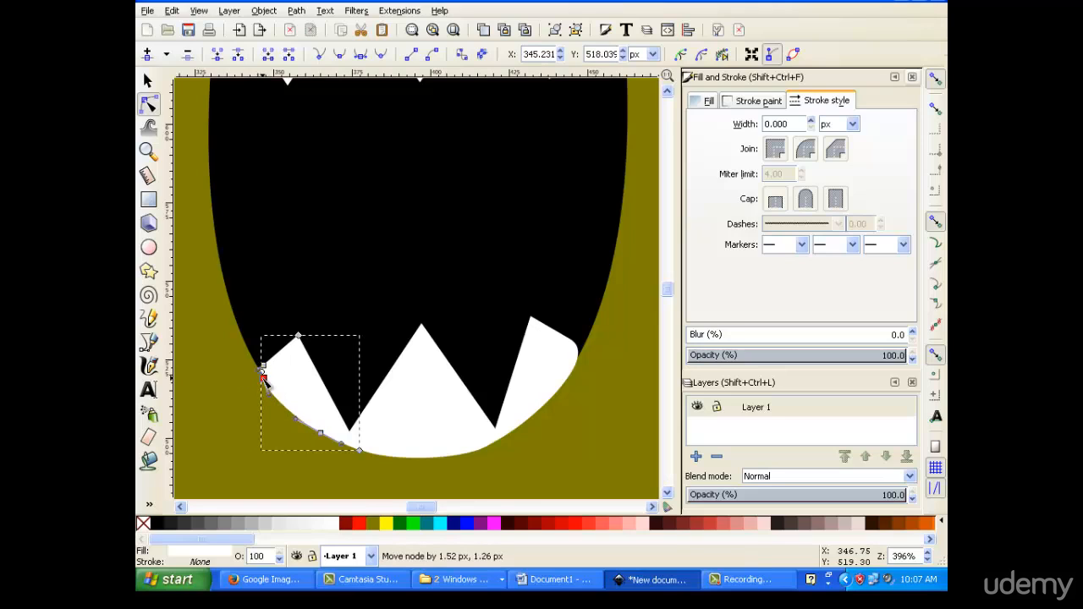
# Step: Examine the teeth and mouth fit from close up out to the whole character at 70% zoom
pyautogui.click(377, 483)
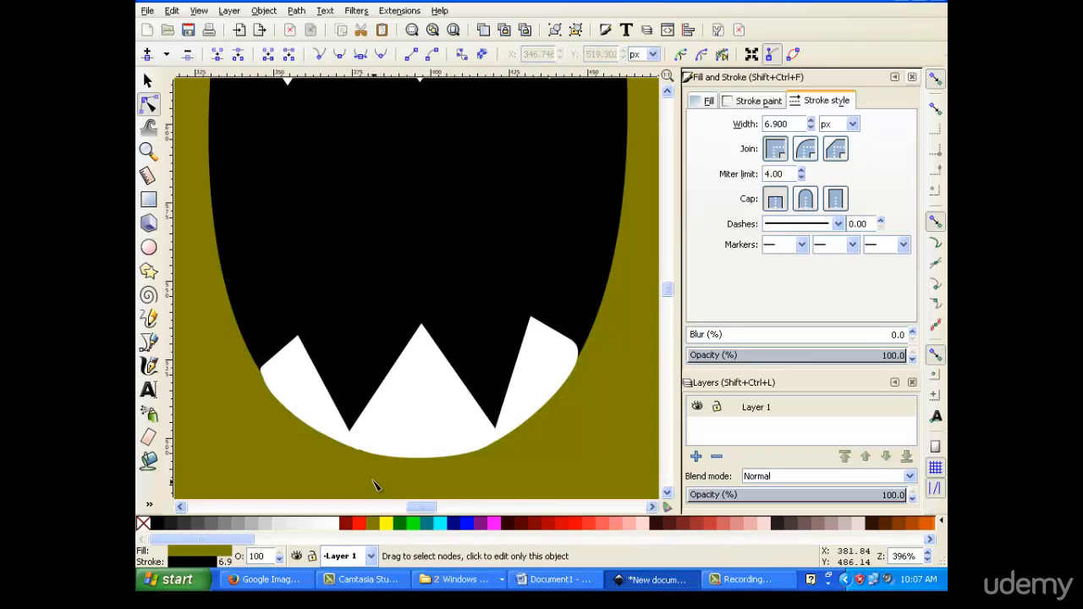
pyautogui.scroll(-4, 515, 416)
pyautogui.scroll(4, 517, 416)
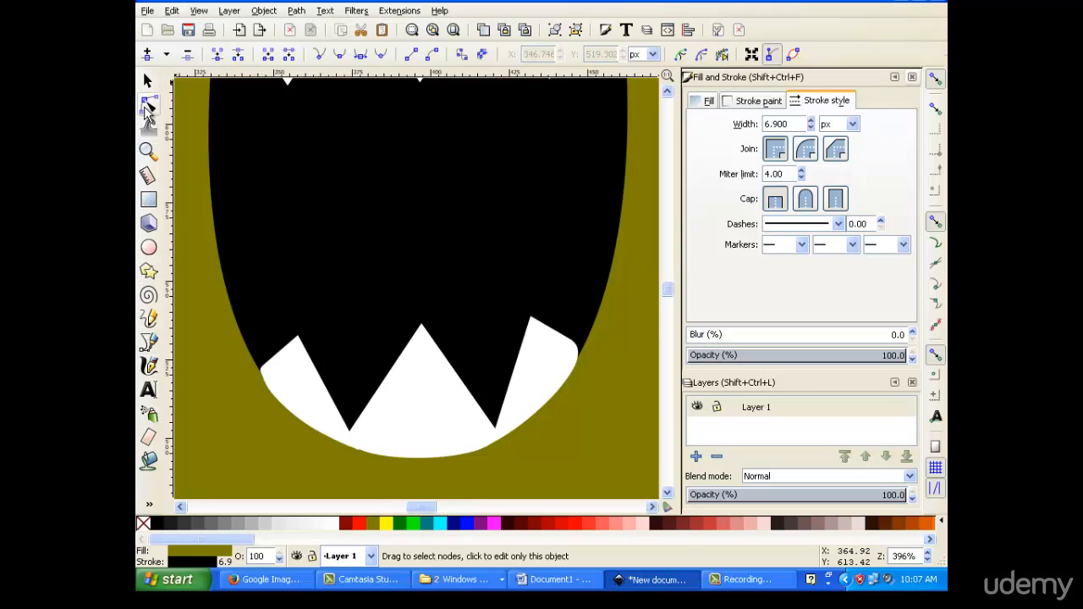
pyautogui.click(147, 152)
pyautogui.click(168, 53)
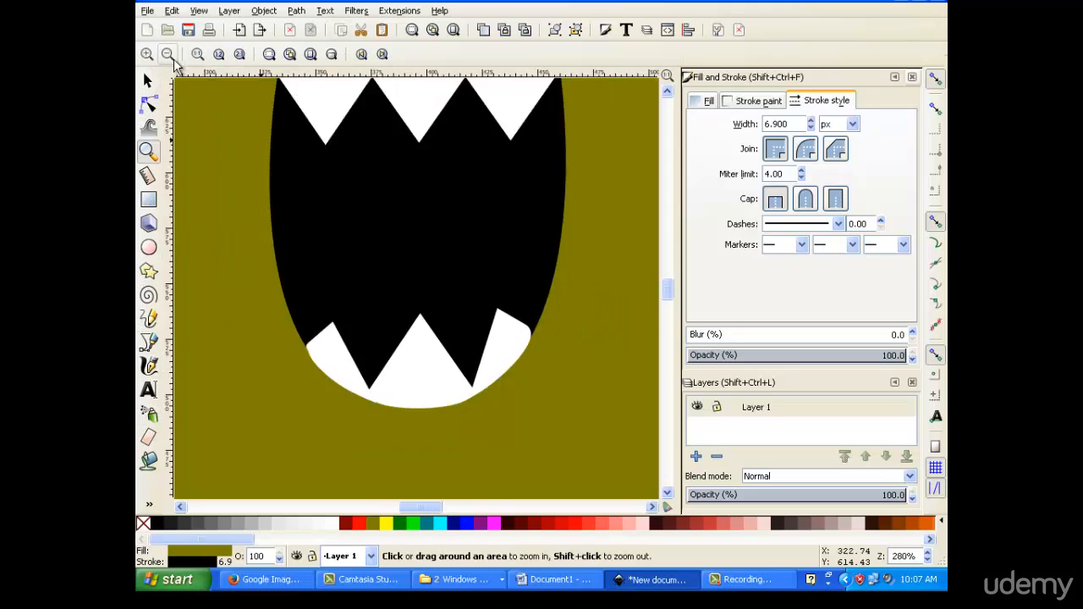
pyautogui.click(167, 54)
pyautogui.click(168, 54)
pyautogui.click(168, 53)
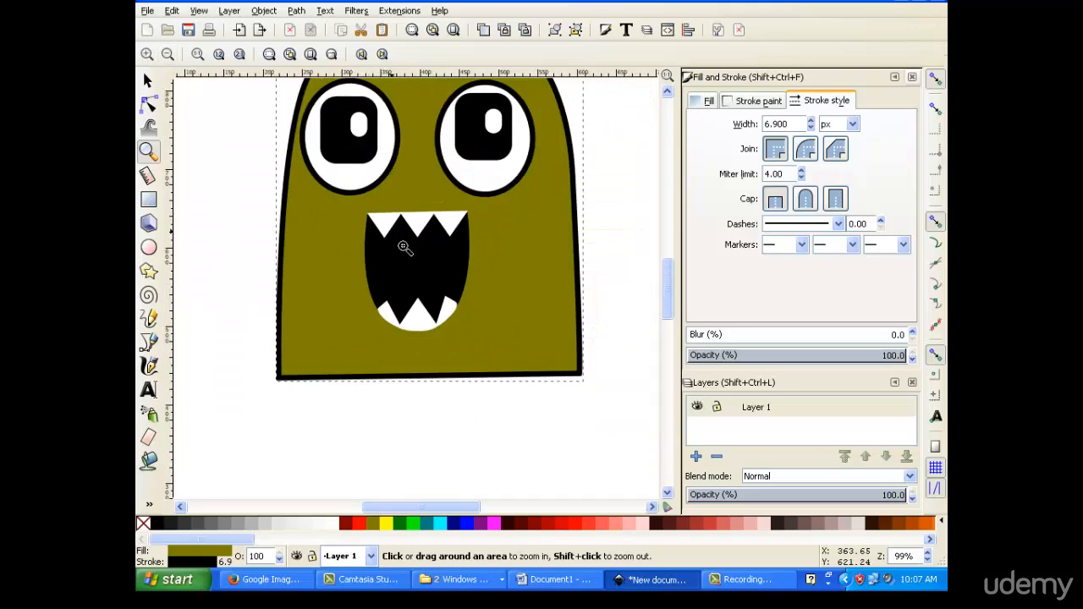
pyautogui.scroll(6, 407, 241)
pyautogui.scroll(-8, 455, 229)
pyautogui.scroll(4, 454, 229)
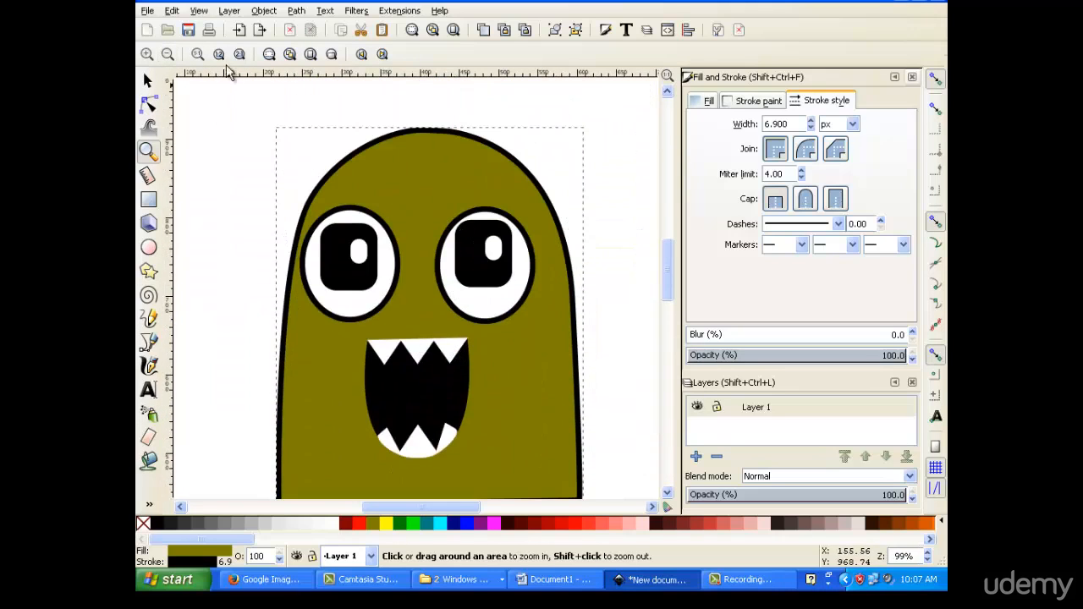
pyautogui.scroll(-5, 250, 82)
pyautogui.scroll(5, 455, 136)
pyautogui.click(167, 53)
pyautogui.scroll(-2, 415, 180)
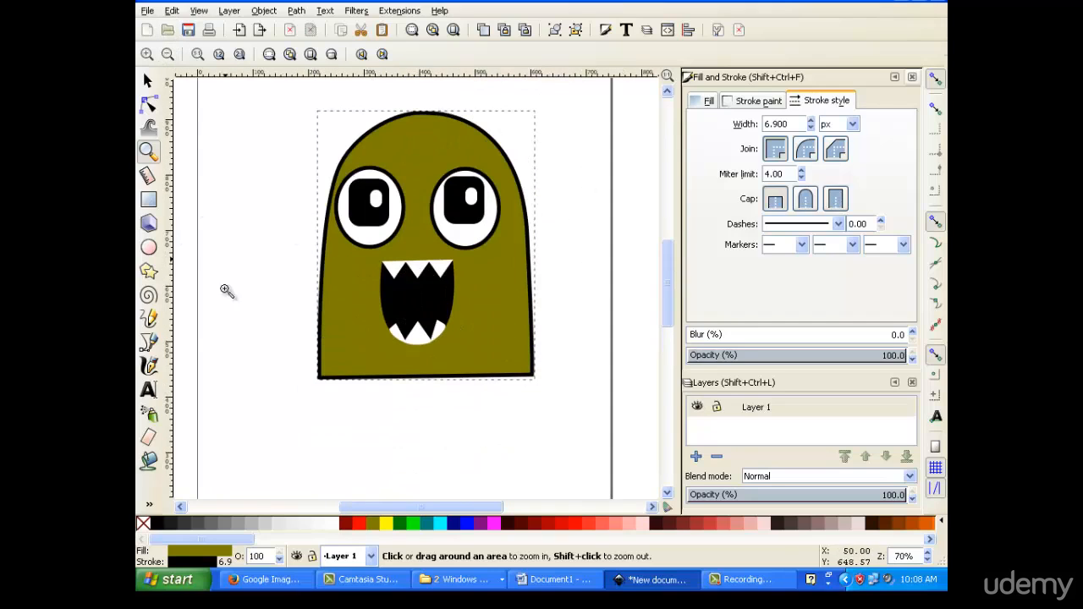
# Step: Begin a curved Bezier path from inside the body's right edge, beside the mouth, outward and upward past its outline
pyautogui.click(149, 341)
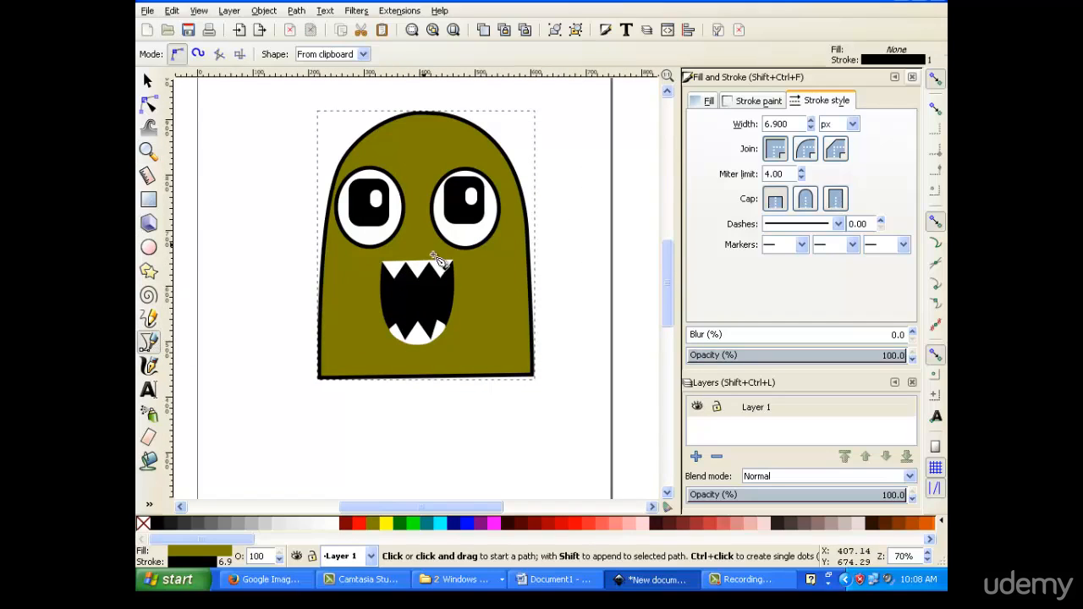
pyautogui.click(512, 298)
pyautogui.moveTo(575, 278); pyautogui.dragTo(566, 217)
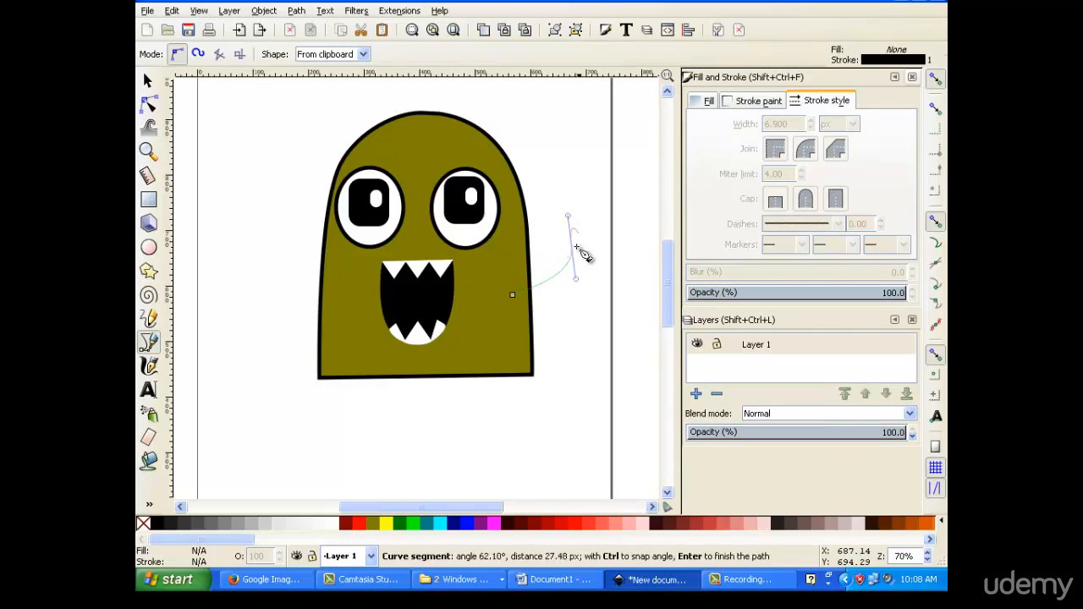
pyautogui.moveTo(590, 309); pyautogui.dragTo(564, 328)
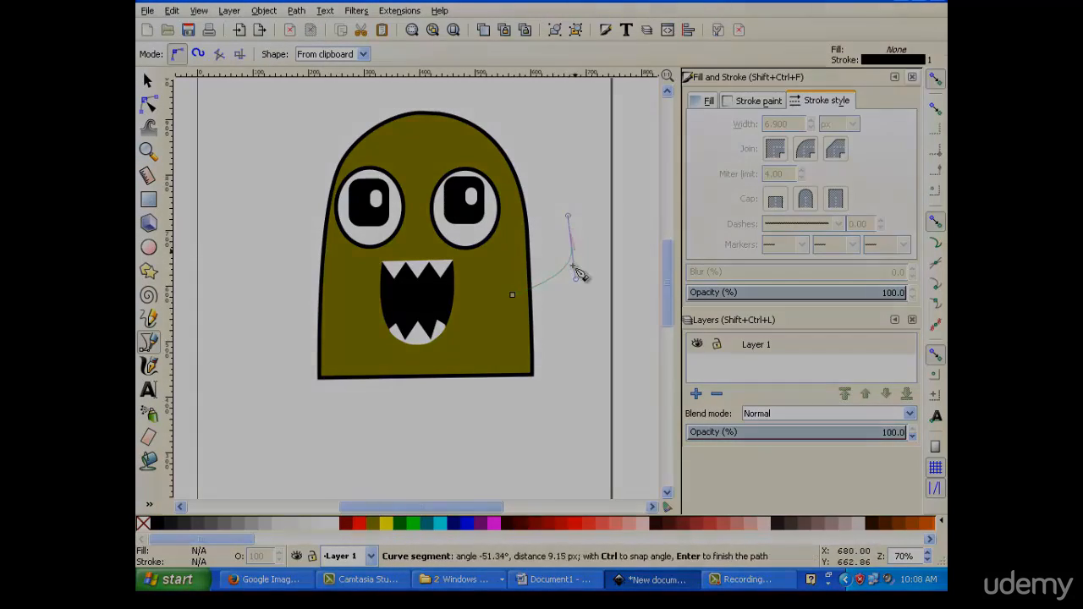